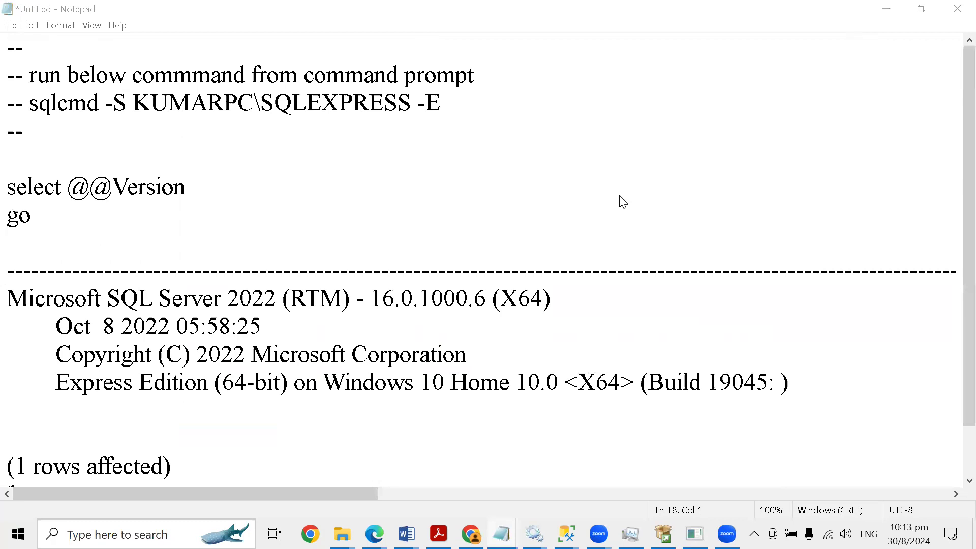
left_click(620, 198)
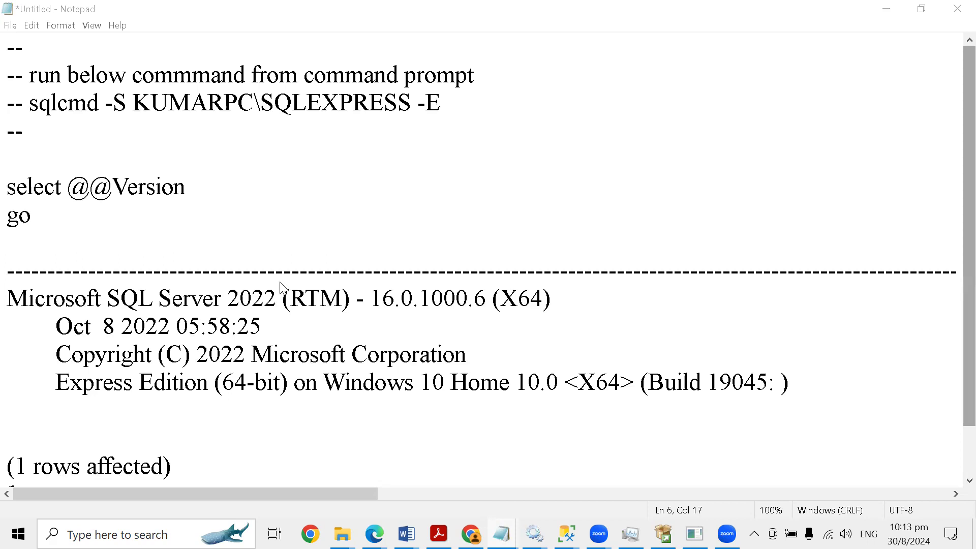
left_click(30, 105)
left_click_drag(30, 104, 448, 99)
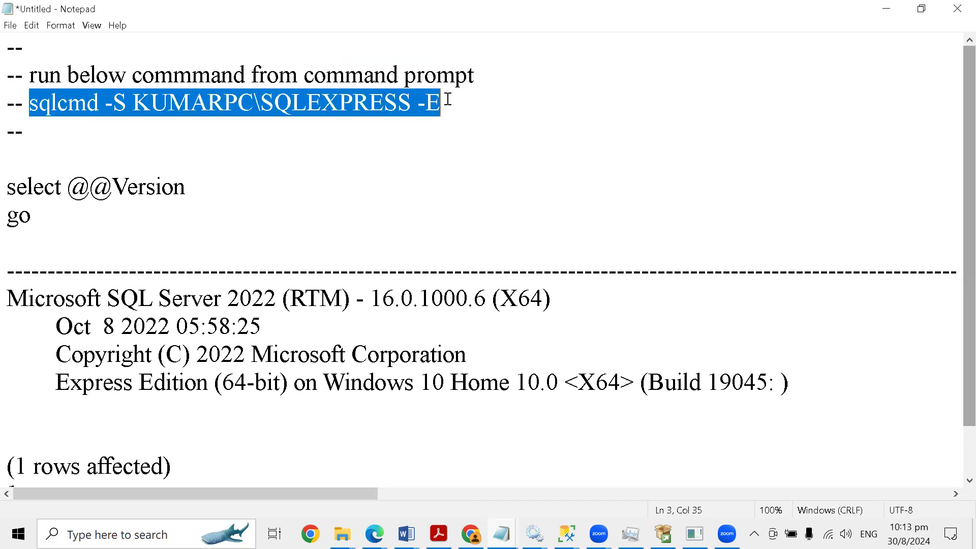
left_click(109, 103)
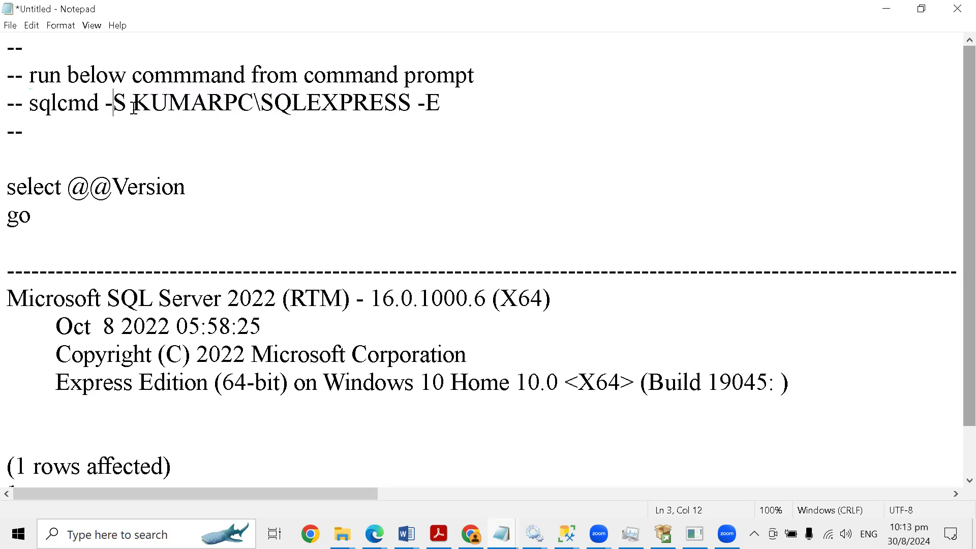
left_click_drag(133, 104, 28, 108)
left_click(425, 104)
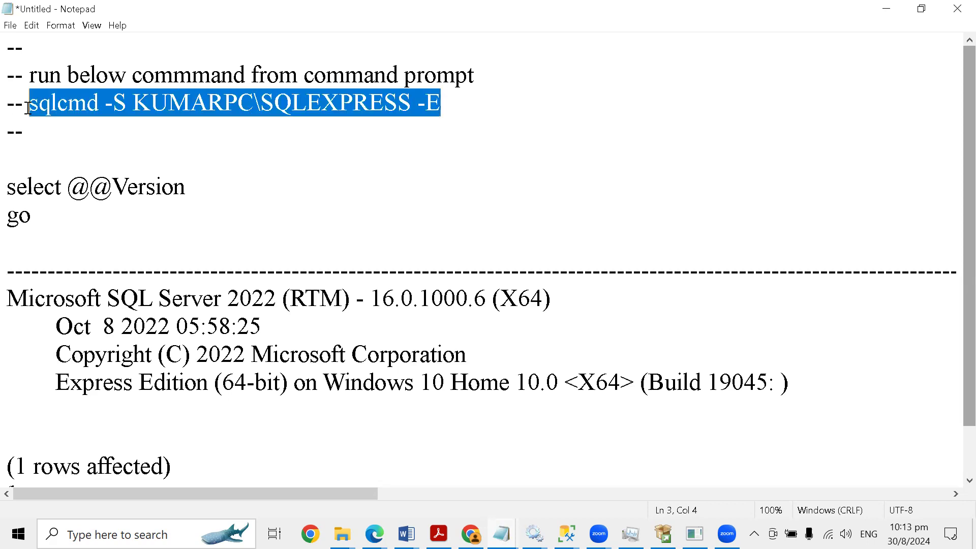
left_click_drag(9, 190, 162, 188)
Step: Switch to the SQL Server Management Studio window that holds SQLQuery7.sql
left_click(566, 534)
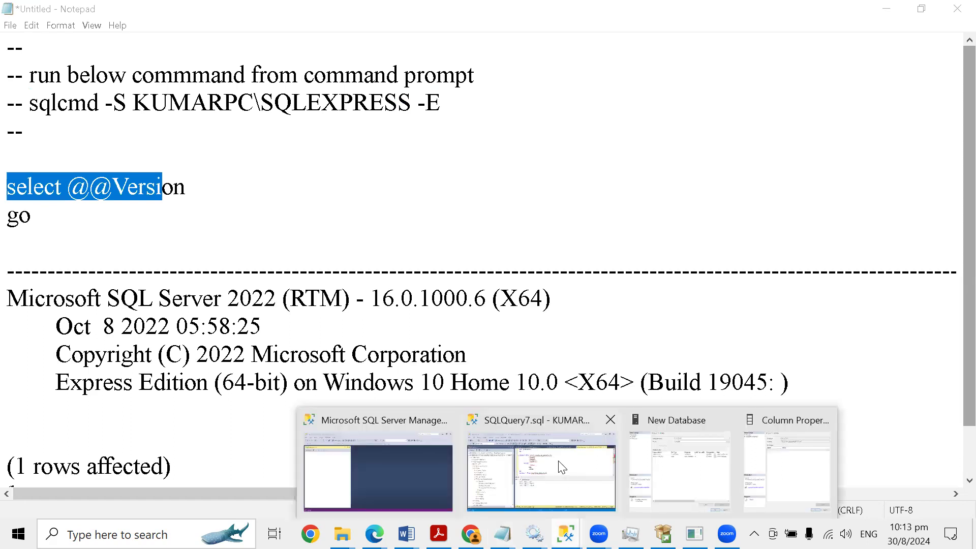
left_click(508, 422)
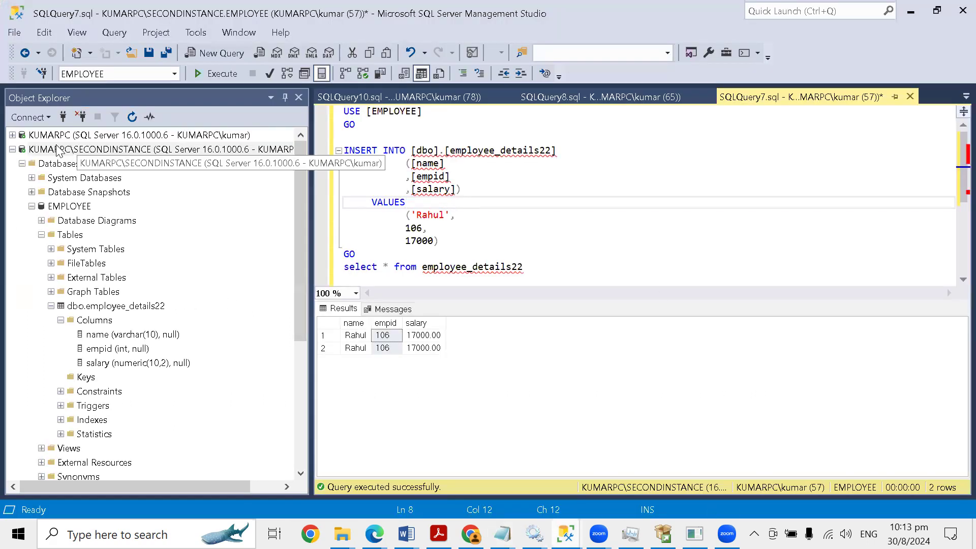
left_click(14, 35)
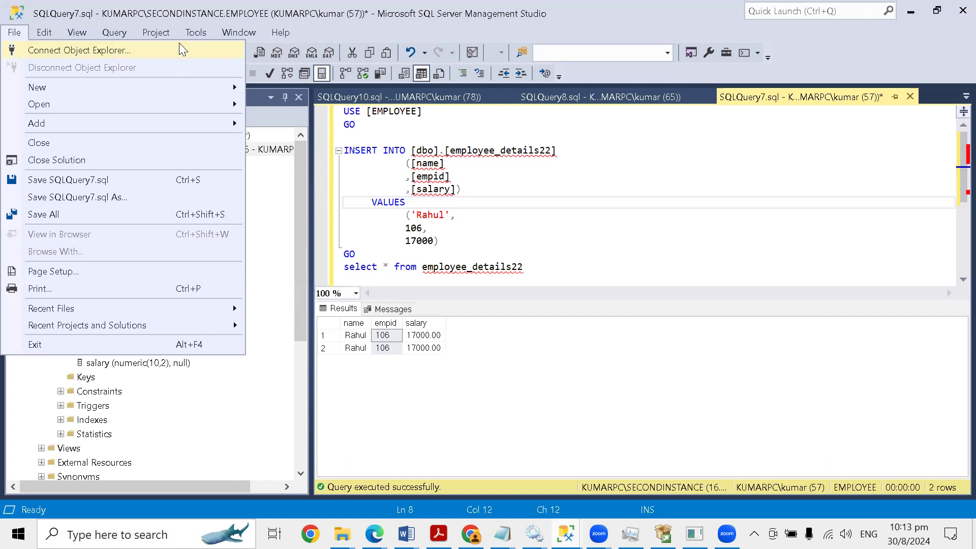
left_click(618, 230)
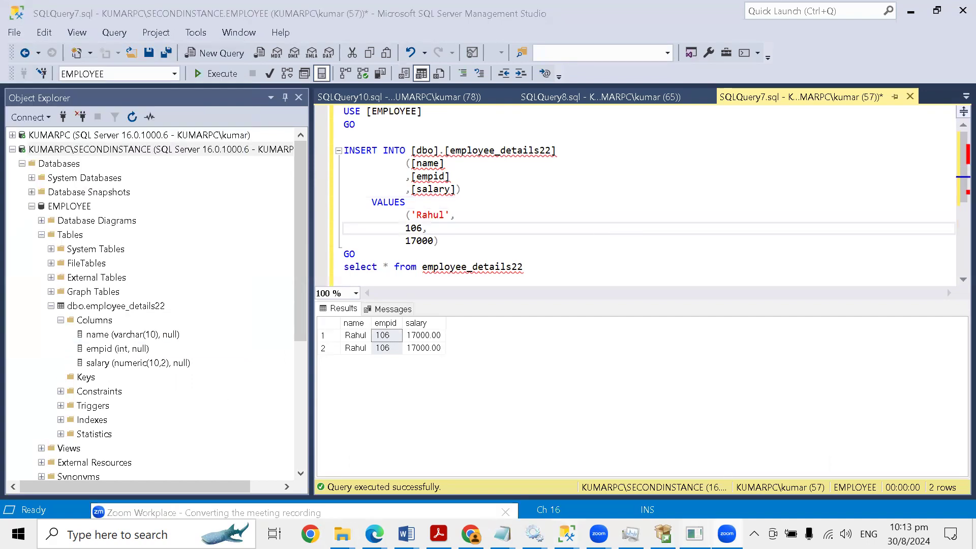
Step: Switch to the SQLCMD window and examine the version query with its build, date and edition output
left_click(694, 534)
left_click_drag(335, 271, 350, 286)
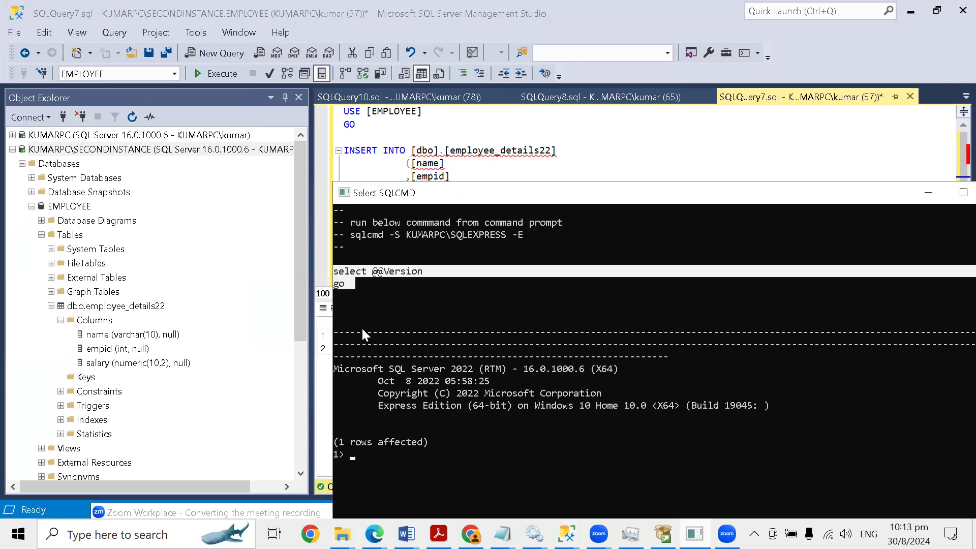
left_click(504, 369)
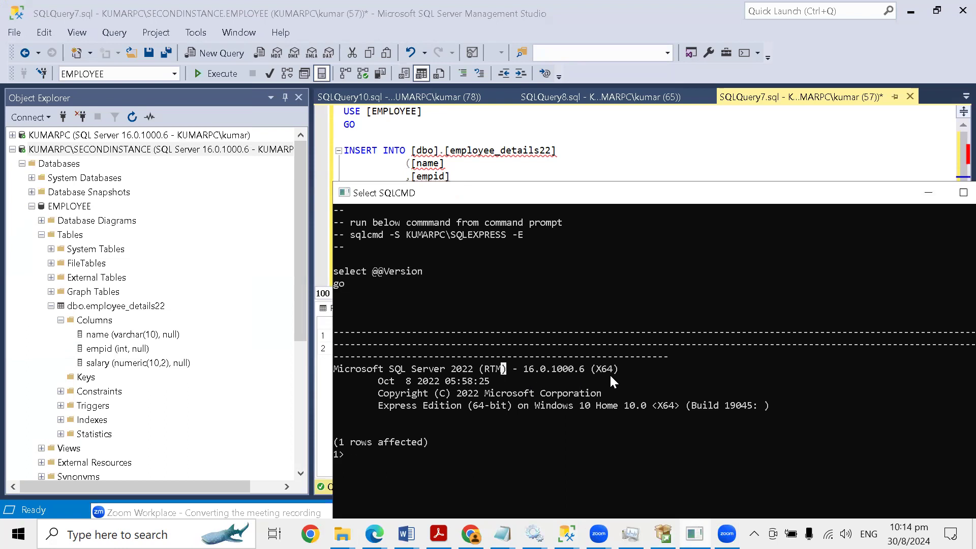
left_click_drag(380, 383, 403, 407)
right_click(403, 407)
left_click(538, 406)
left_click_drag(547, 413, 647, 407)
left_click(496, 166)
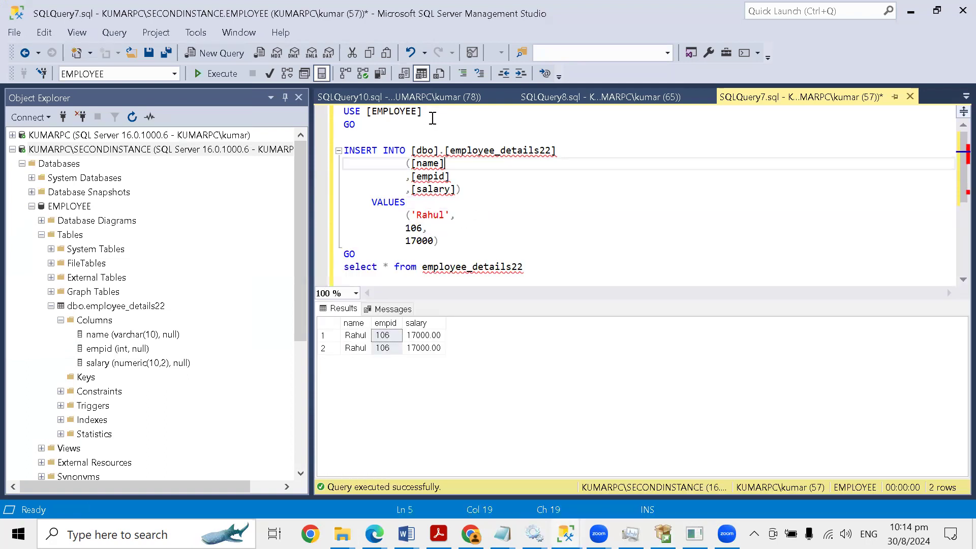
left_click(433, 135)
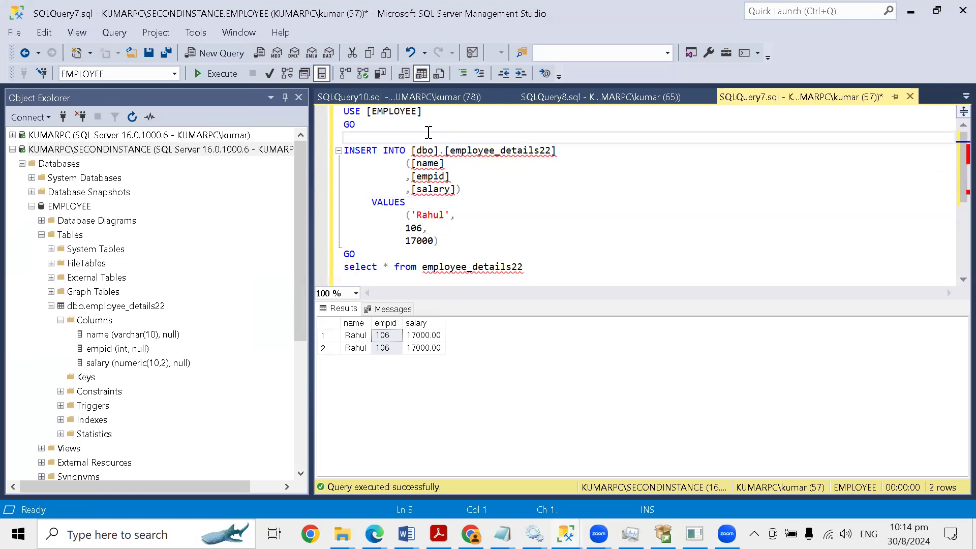
key("ctrl+n")
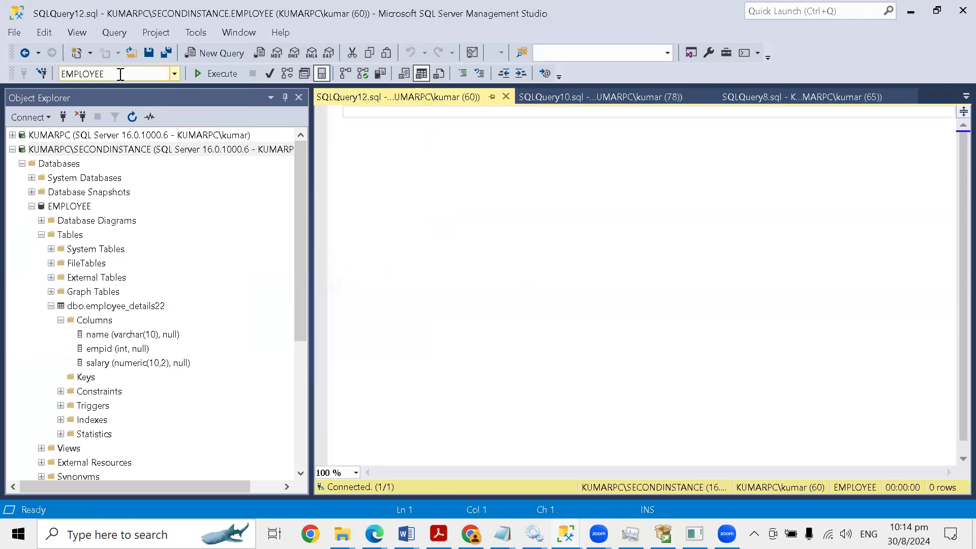
left_click(15, 33)
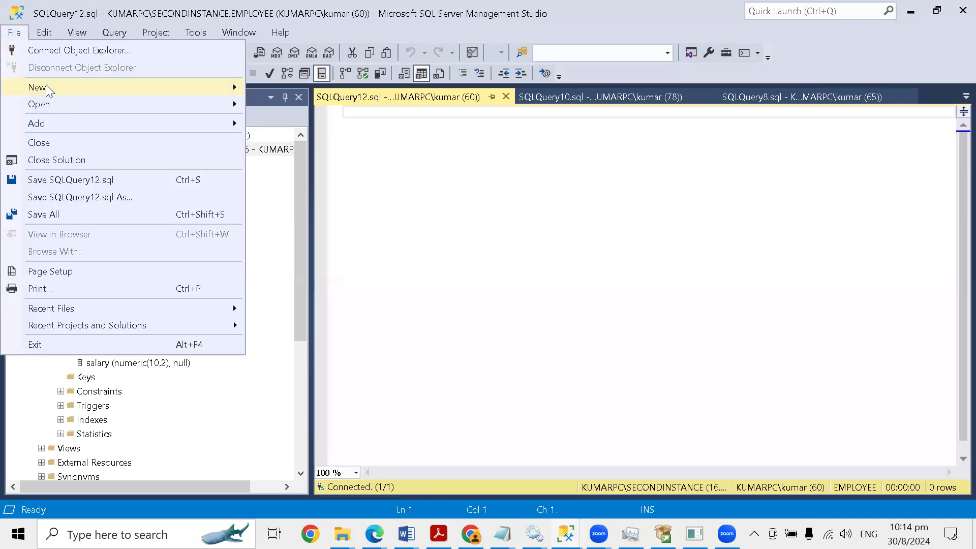
mouse_move(46, 87)
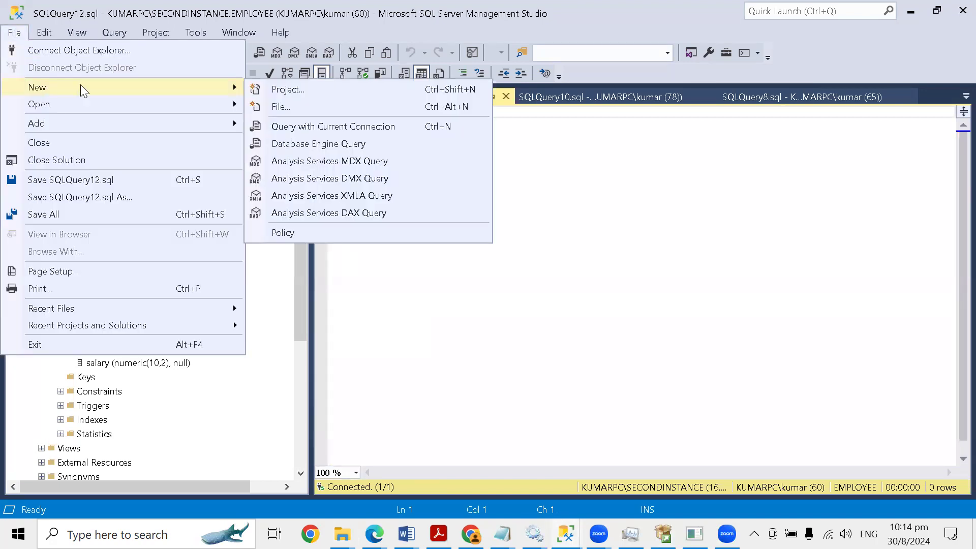
left_click(492, 221)
type("s")
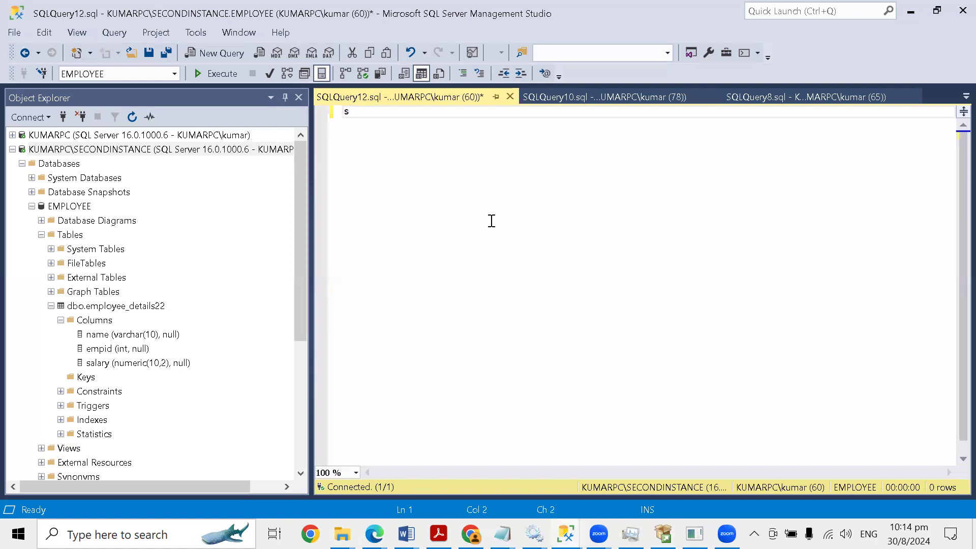
type("elect @@version")
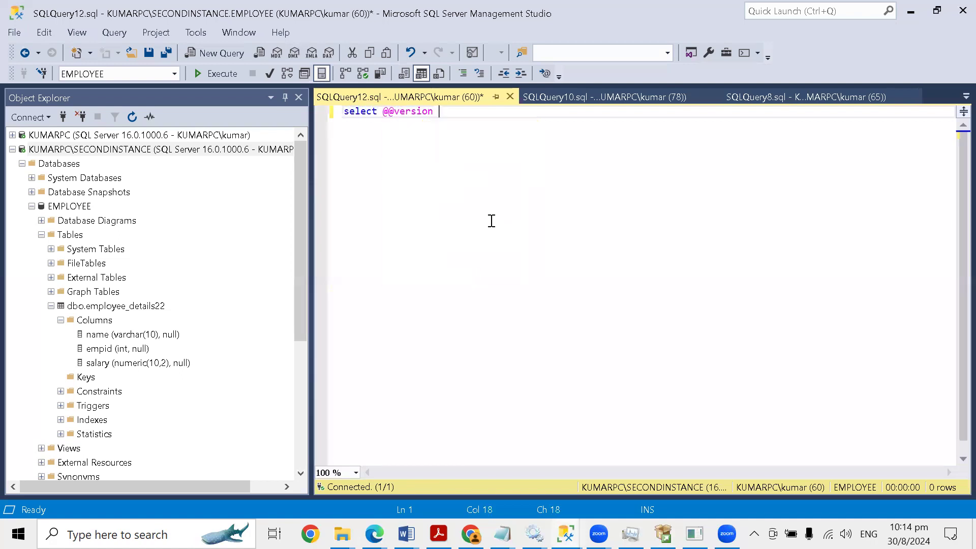
key("F5")
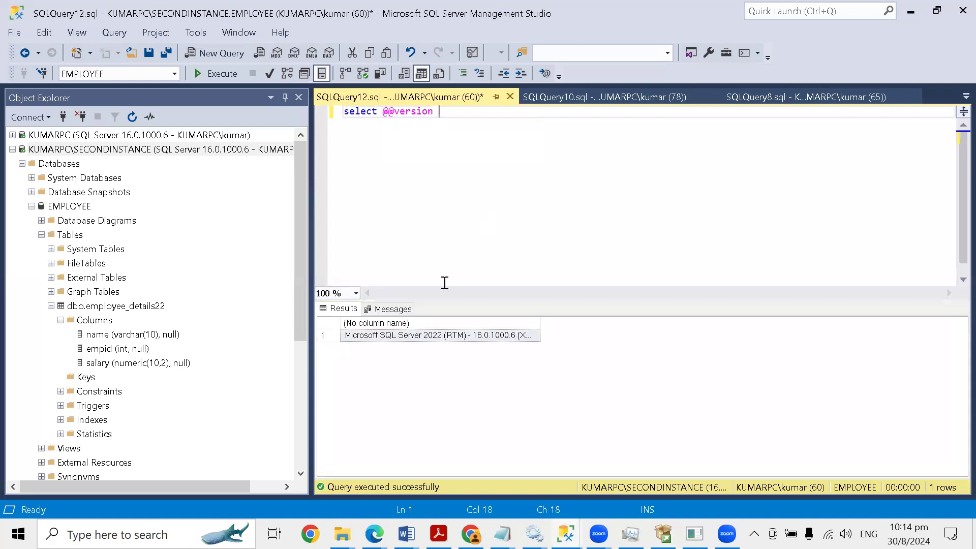
Step: Widen the version result column, switch the query output to text and run the query again
left_click_drag(539, 326, 679, 318)
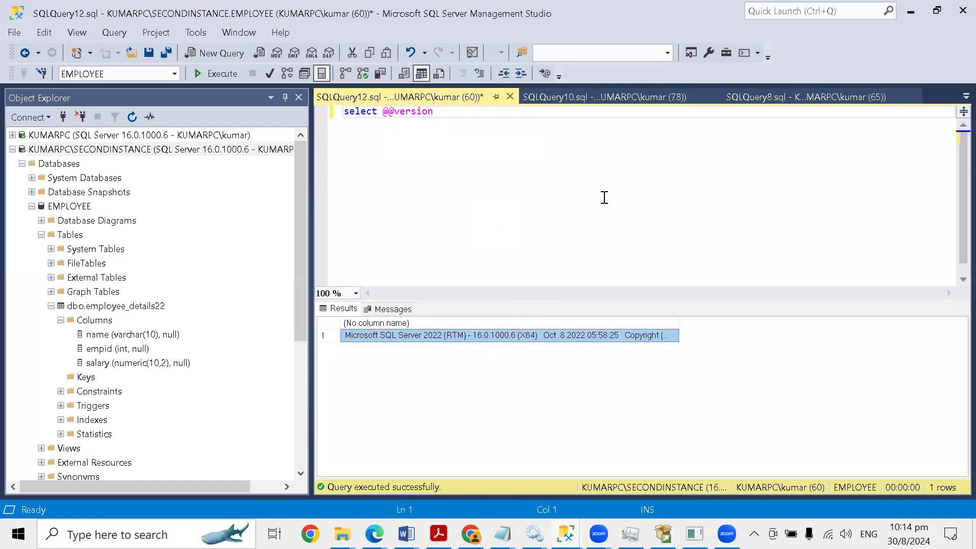
left_click(604, 197)
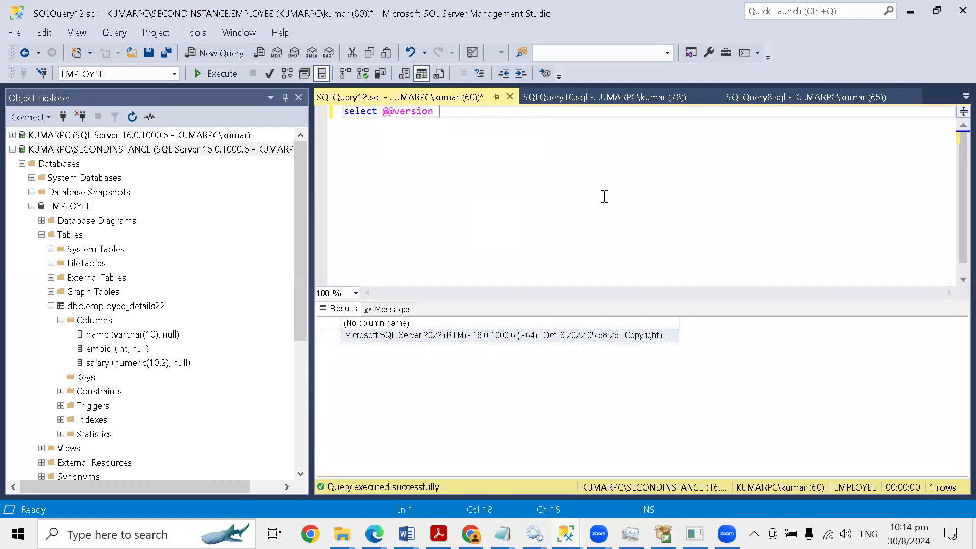
left_click(403, 74)
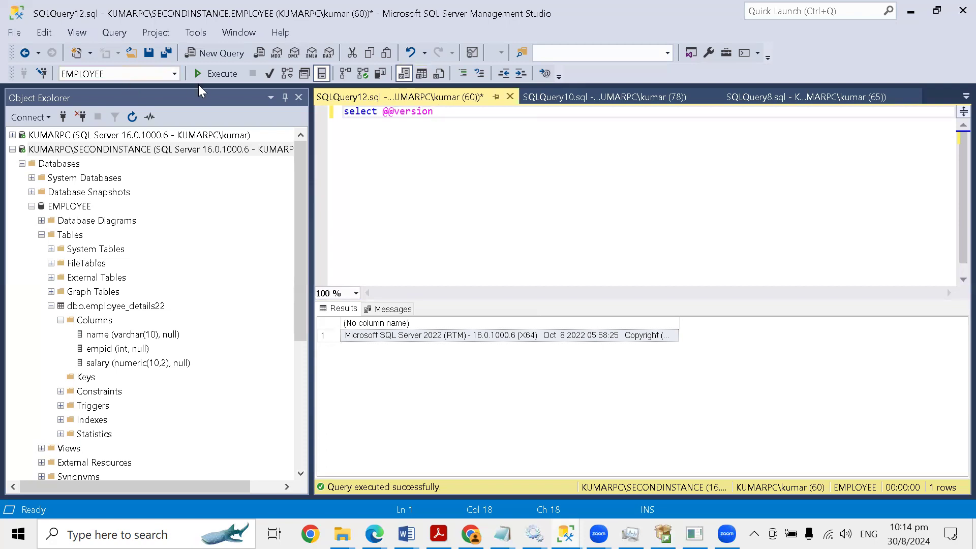
left_click(210, 74)
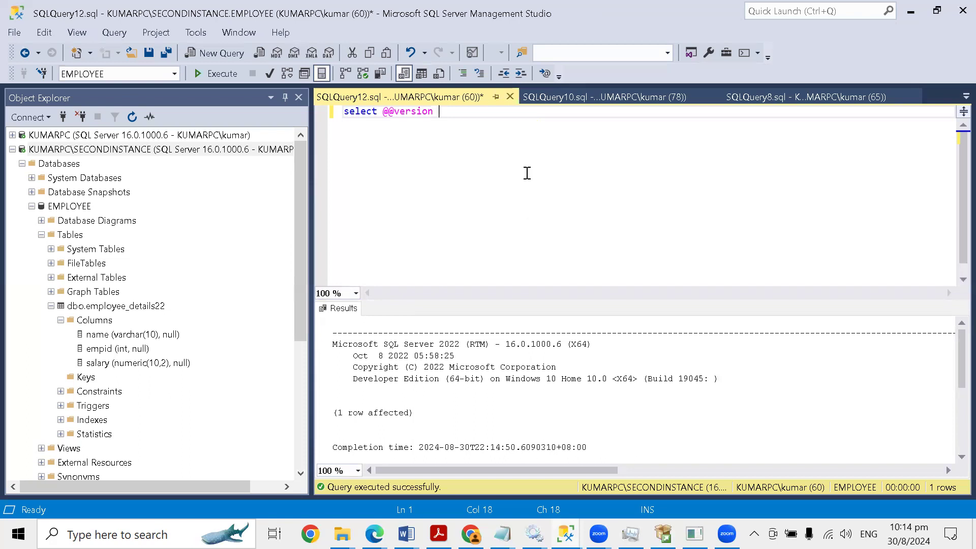
key("Return")
type("go")
key("Return")
type("select @")
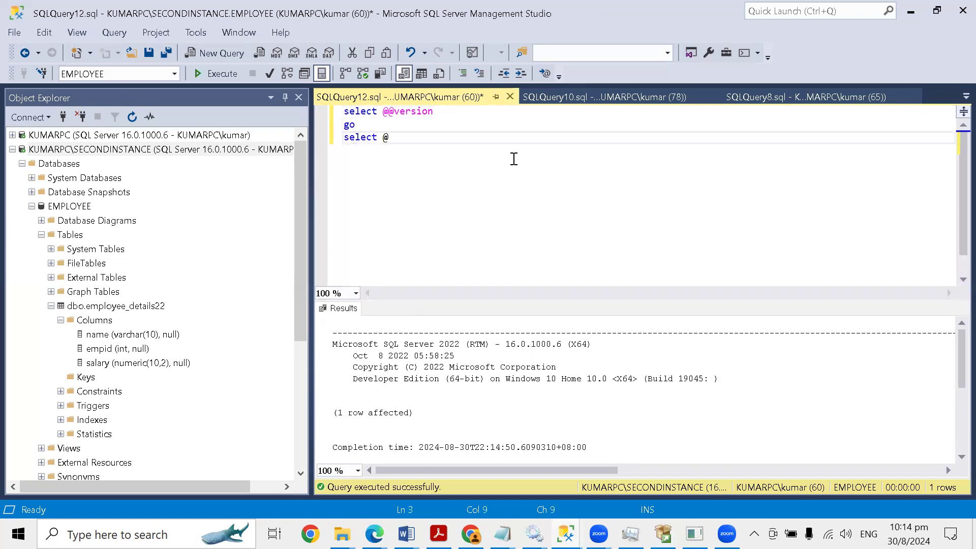
type("@servername as Servername")
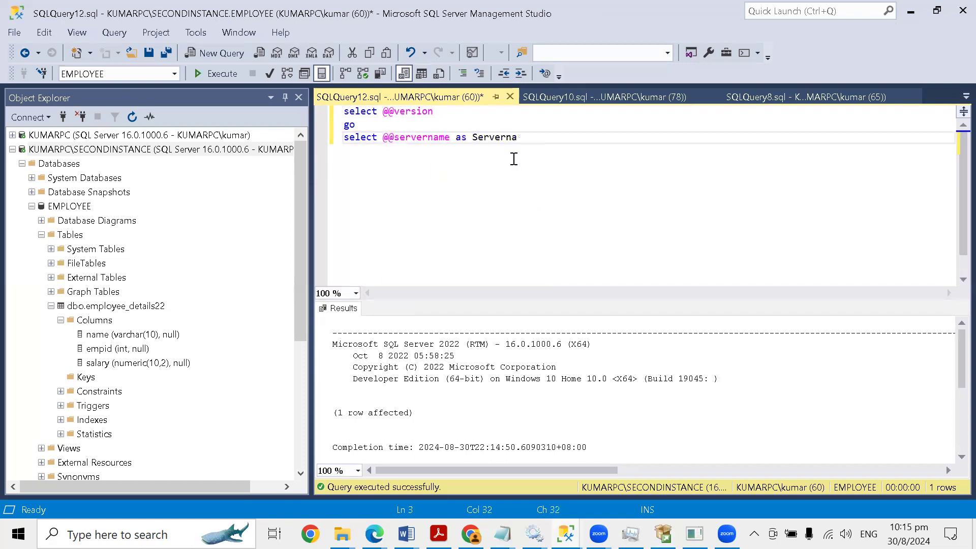
left_click(459, 117)
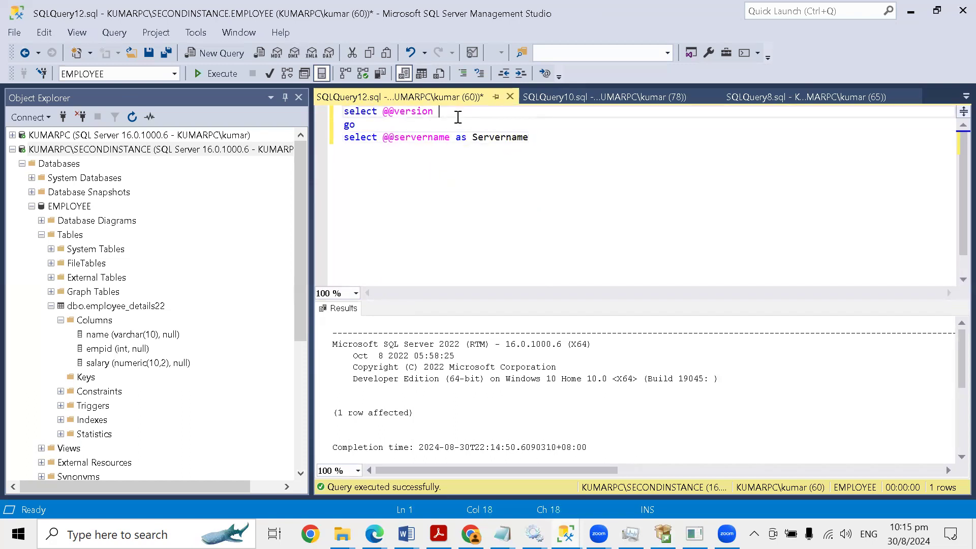
type("as Version")
key("F5")
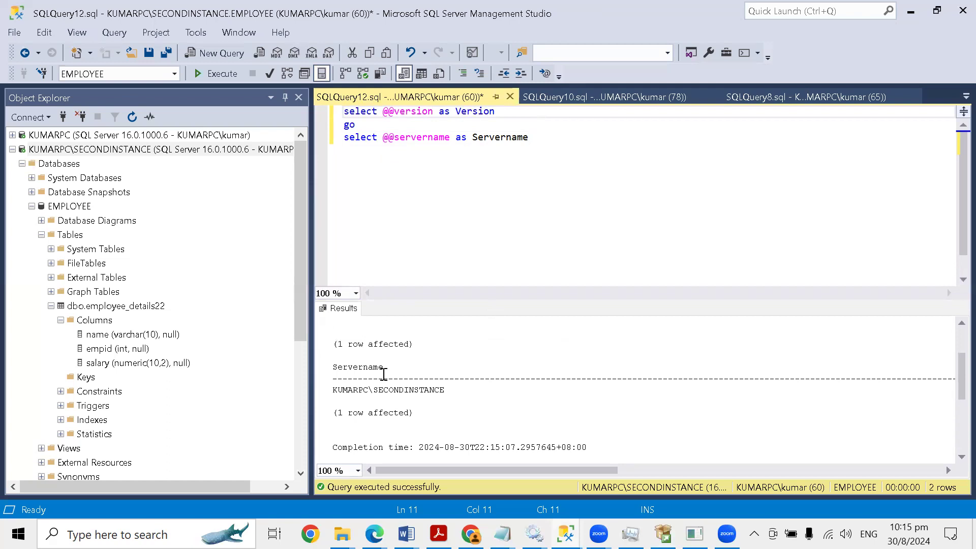
Step: Examine the server name and version details in the text results
double_click(385, 390)
left_click_drag(331, 390, 451, 393)
scroll(458, 392, "down", 2)
scroll(453, 388, "up", 4)
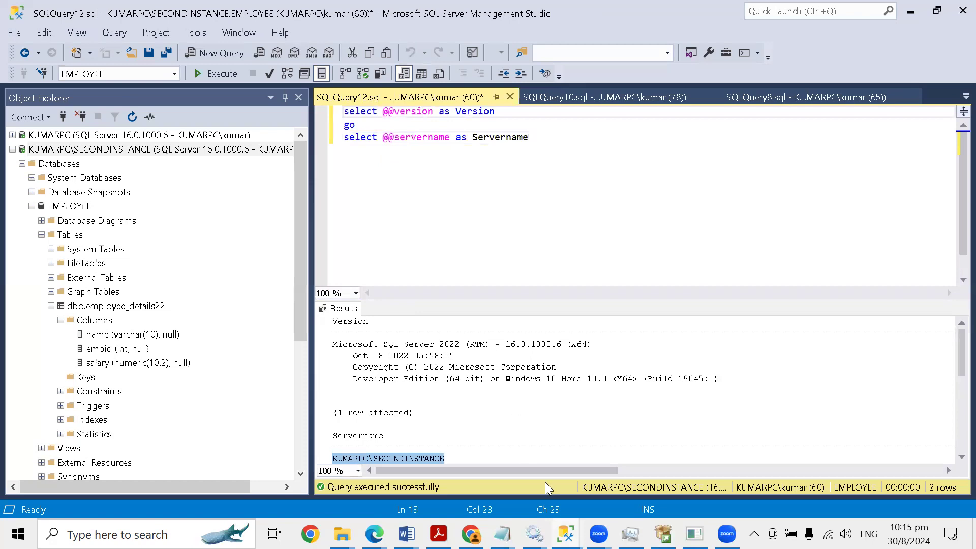
Step: Check the SQL Server installer summary, then switch to the empty Management Studio window and start a Database Engine connection
key("alt+Tab")
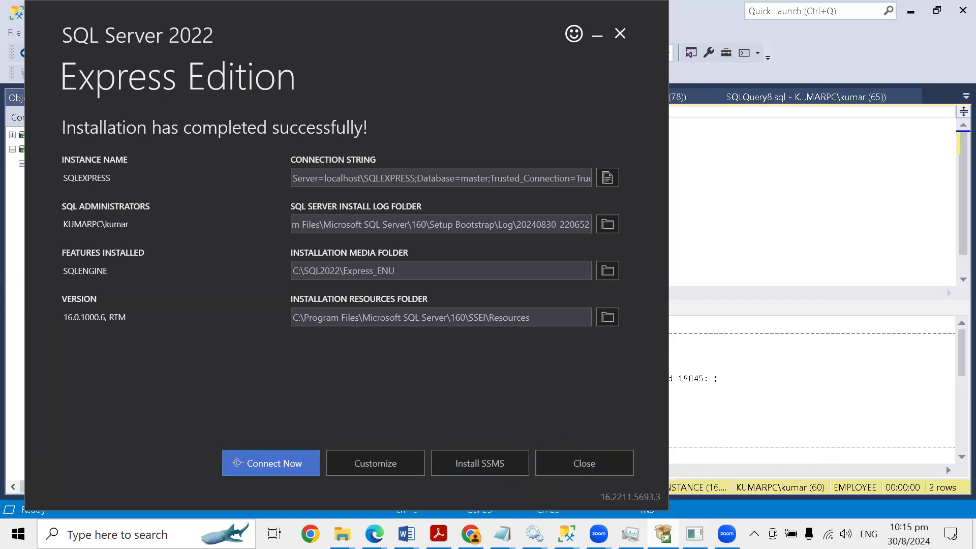
mouse_move(566, 533)
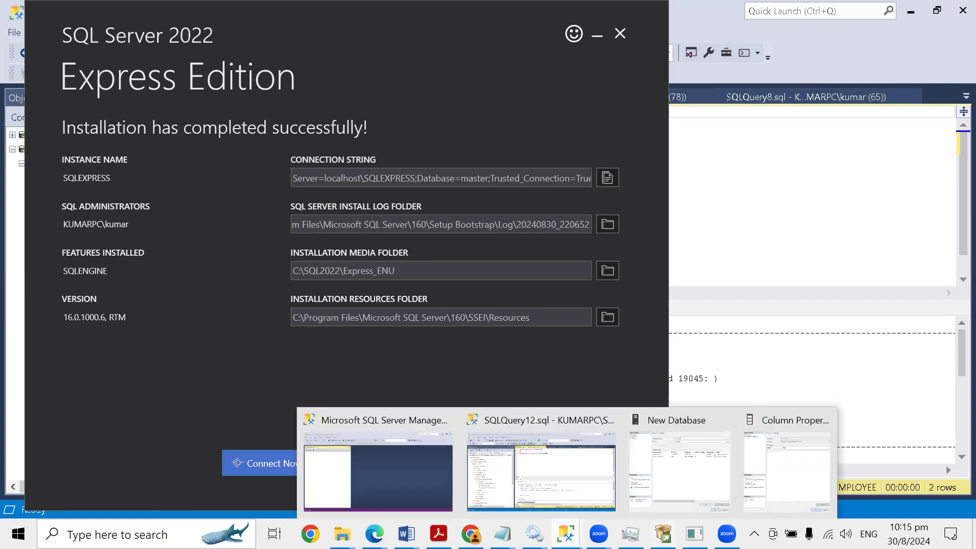
left_click(399, 421)
left_click(27, 117)
left_click(40, 134)
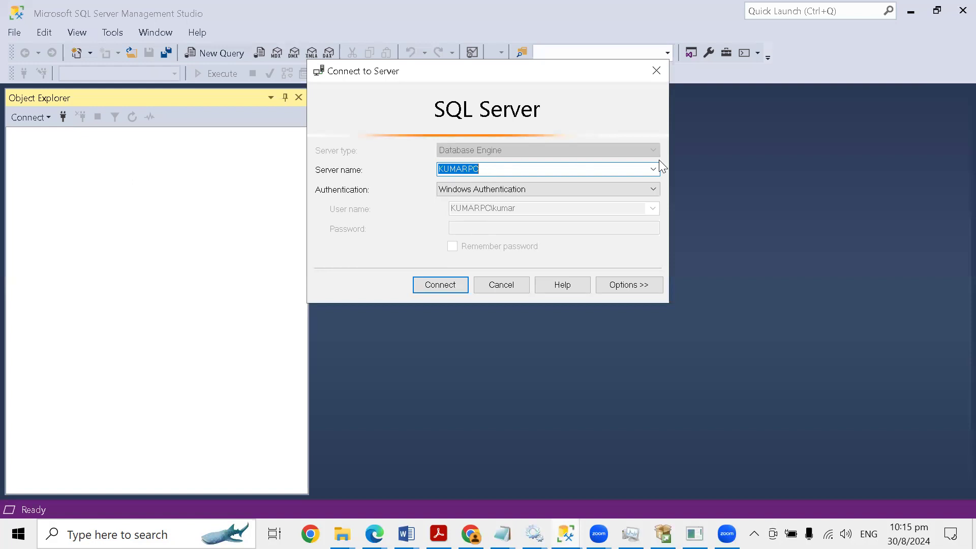
Step: Browse the local database engines for KUMARPC\SQLEXPRESS, connect to it and expand its Databases folder
left_click(650, 170)
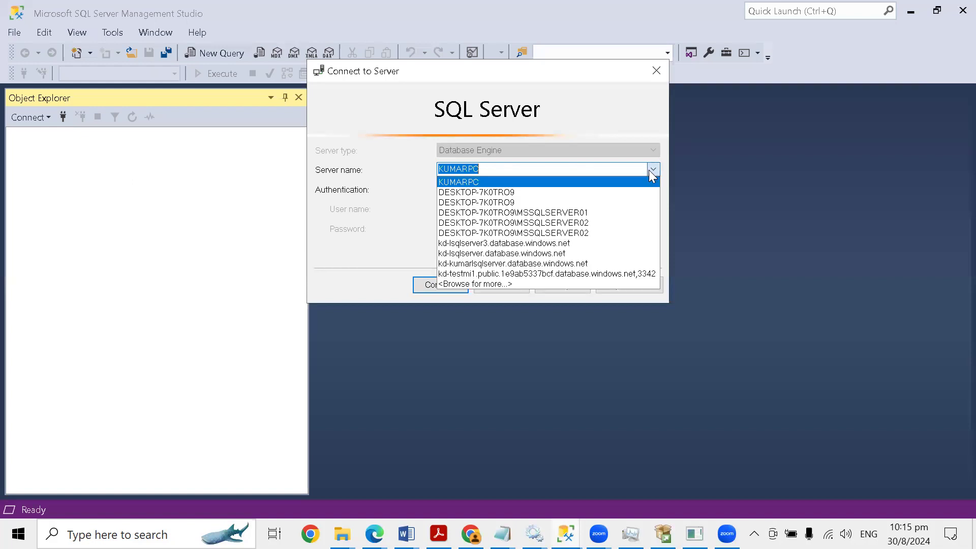
left_click(463, 283)
left_click(371, 105)
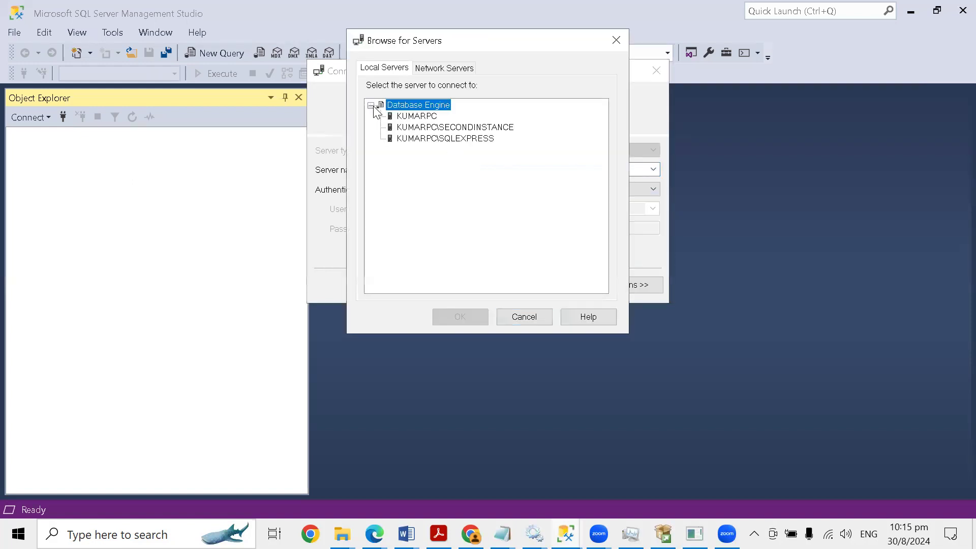
left_click(420, 139)
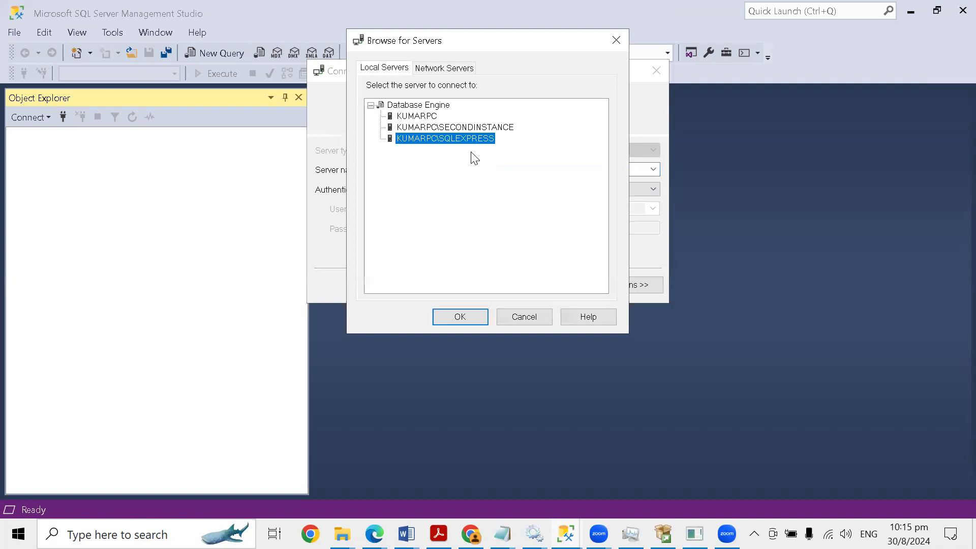
left_click(460, 319)
left_click(442, 286)
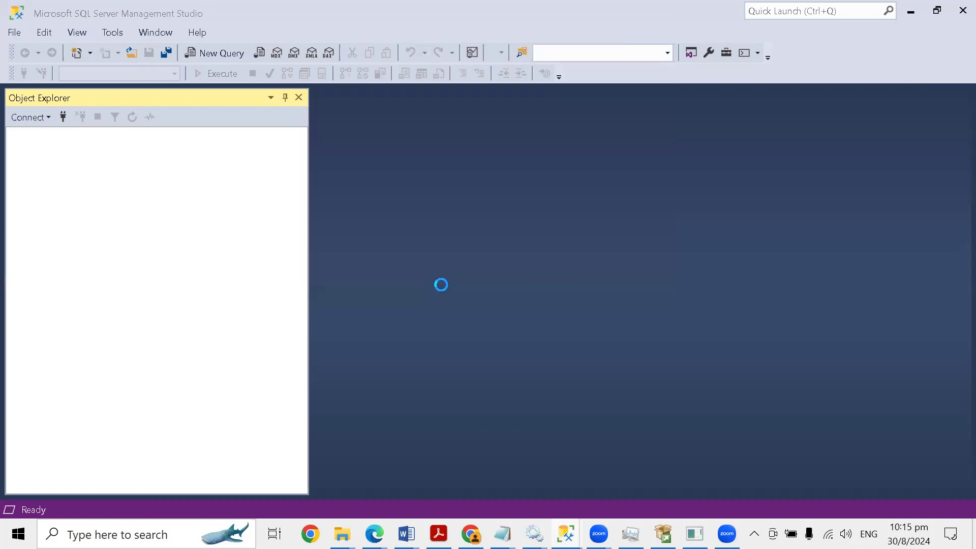
left_click(22, 149)
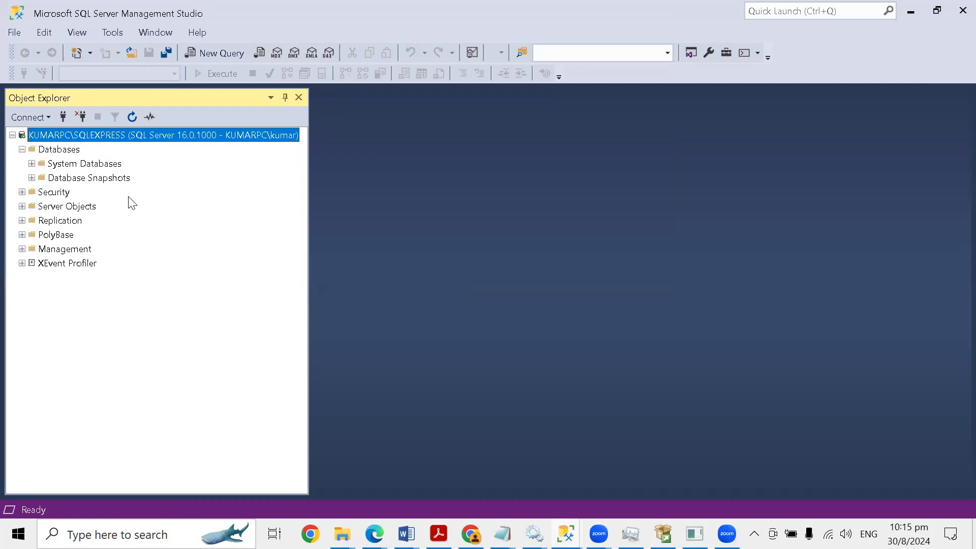
Step: Create a new database named EXPRESSDB on the SQLEXPRESS instance with default owner and file settings
right_click(57, 150)
left_click(82, 156)
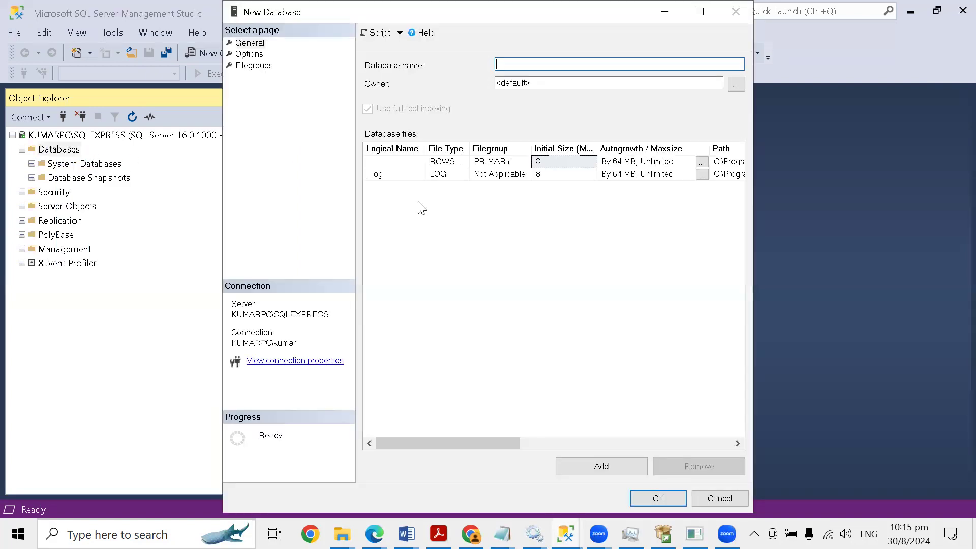
left_click_drag(261, 19, 229, 199)
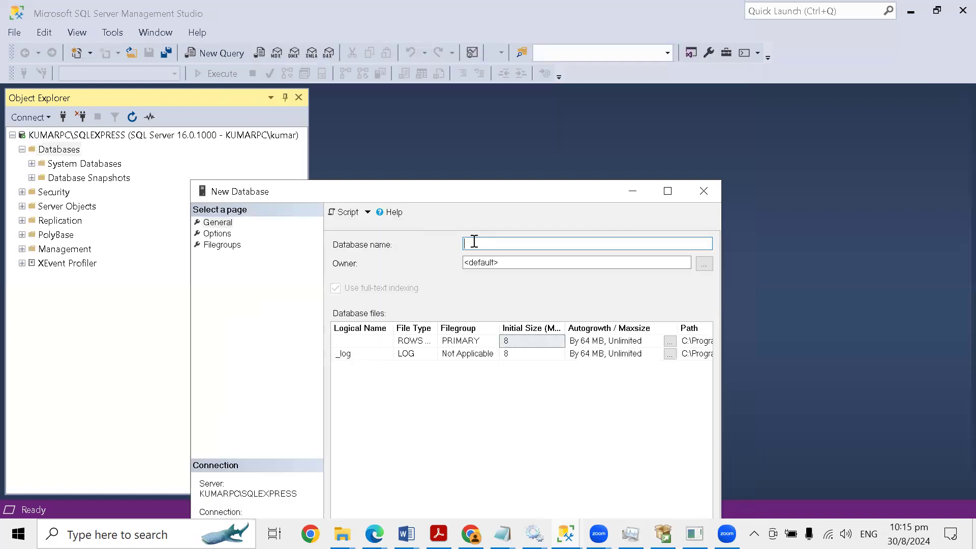
type("EXPRESSDB")
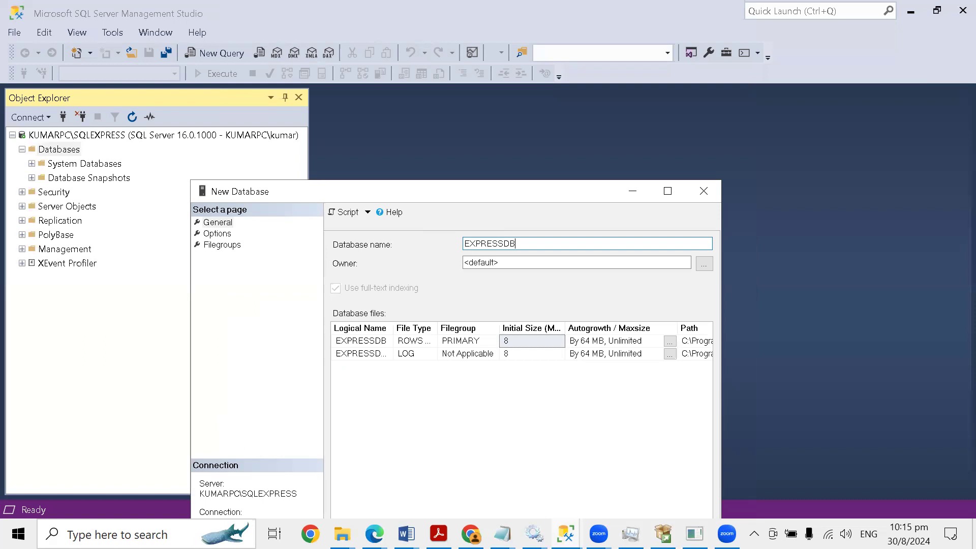
left_click_drag(473, 190, 356, 104)
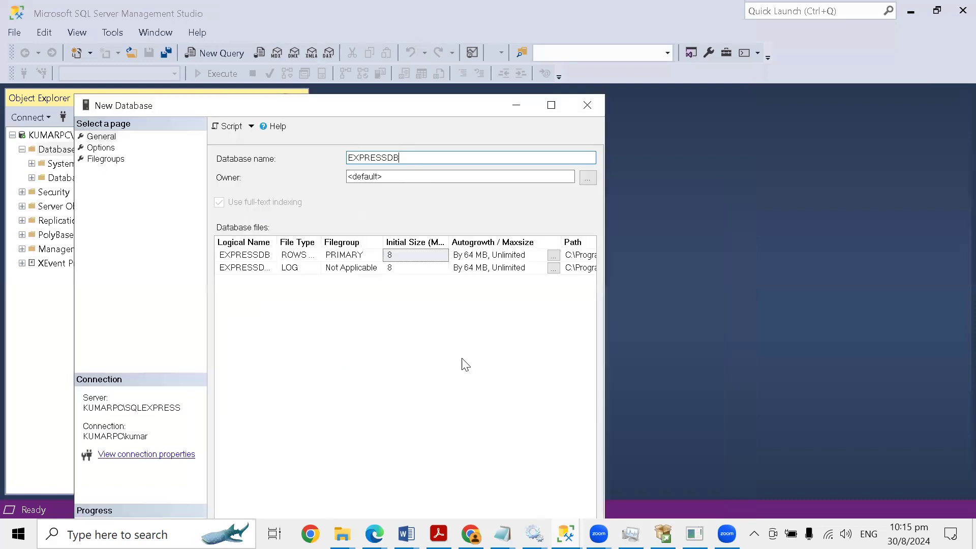
left_click_drag(250, 103, 158, 14)
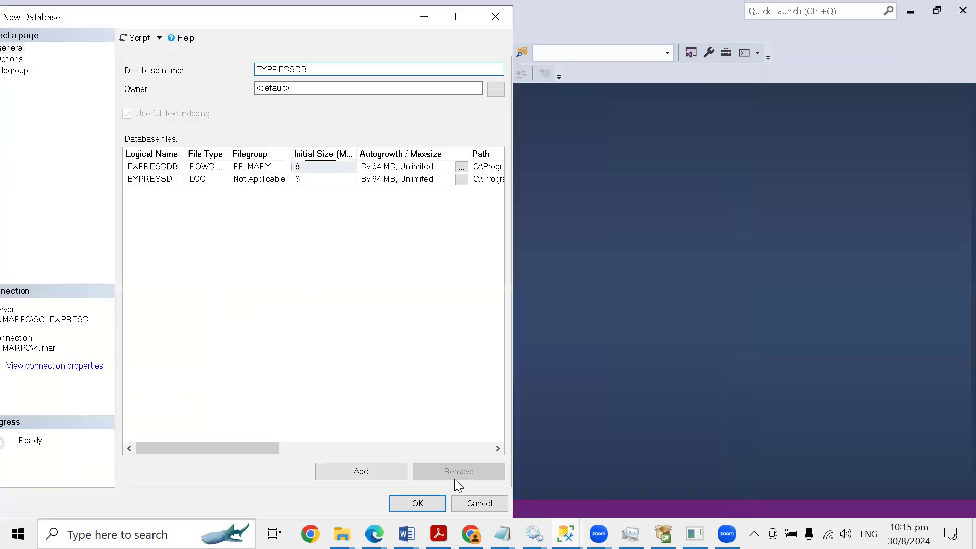
left_click(420, 505)
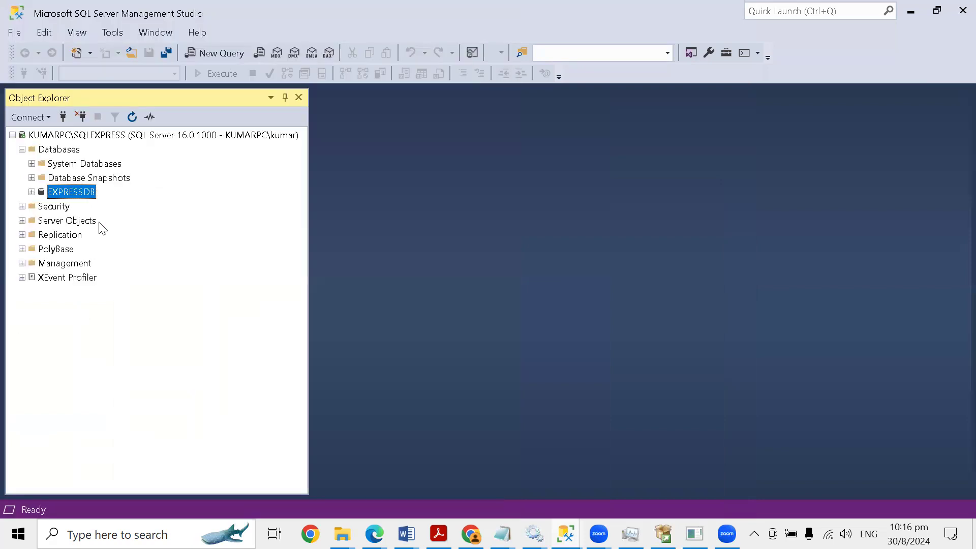
Step: Expand the EXPRESSDB database in the object tree and select its Tables folder
right_click(81, 192)
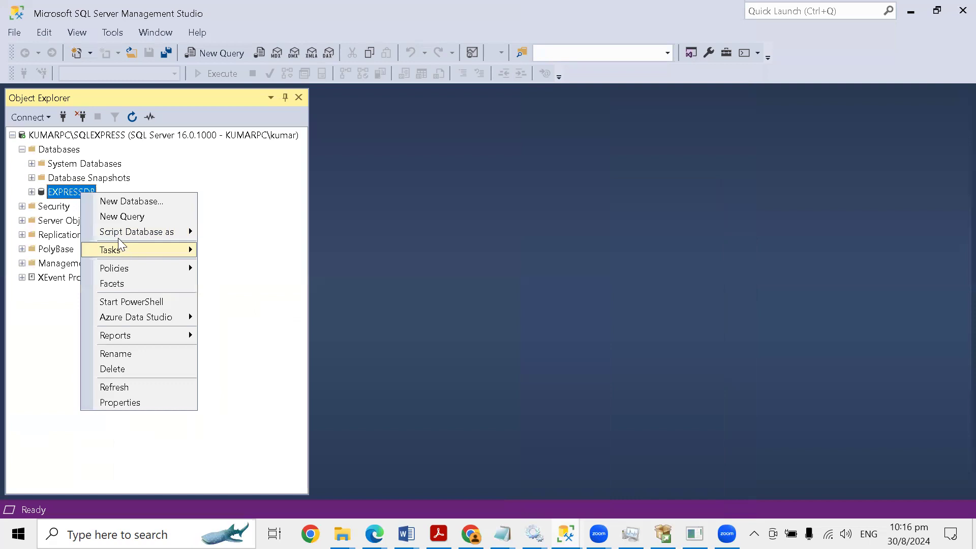
left_click(32, 192)
left_click(80, 220)
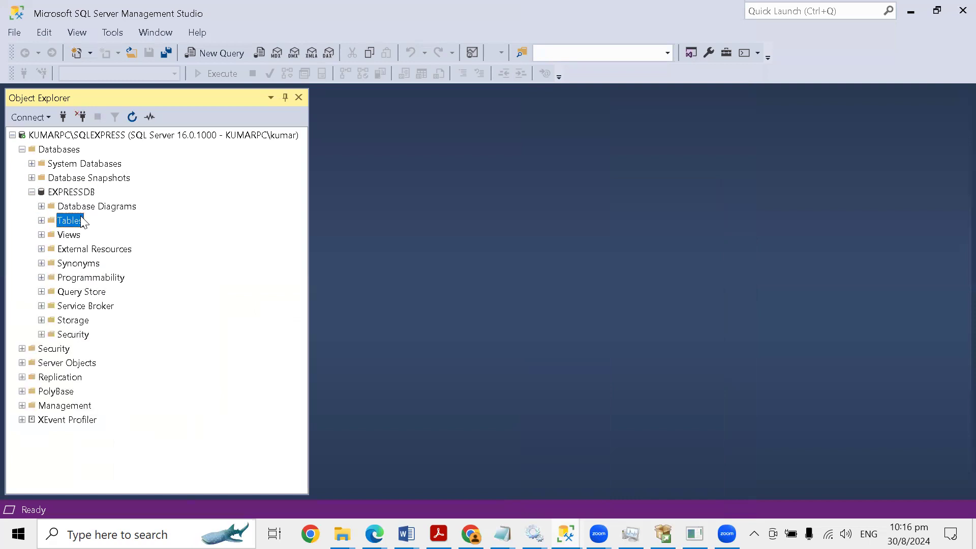
Step: Try to create a new table with the table designer in EXPRESSDB's Tables folder
right_click(83, 222)
mouse_move(118, 223)
left_click(235, 224)
left_click(690, 288)
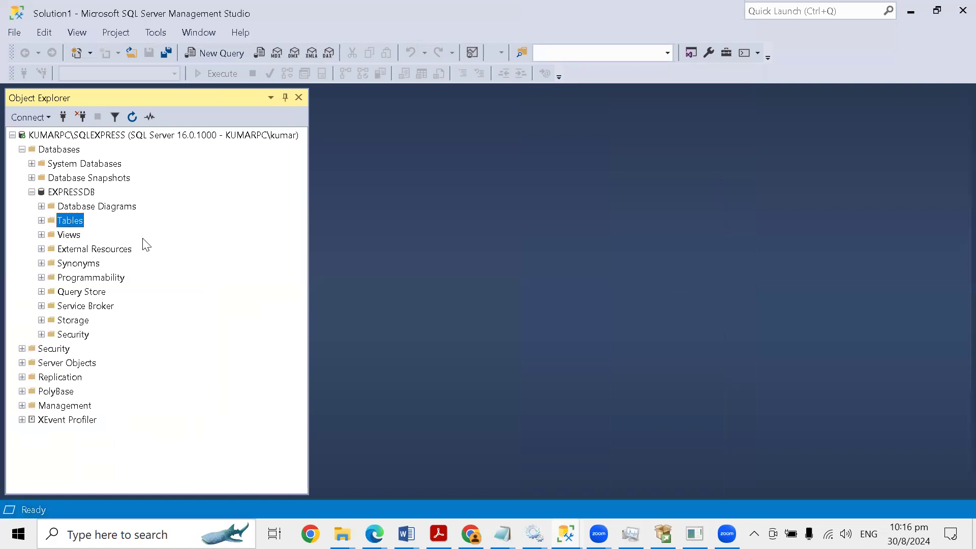
right_click(75, 222)
mouse_move(103, 233)
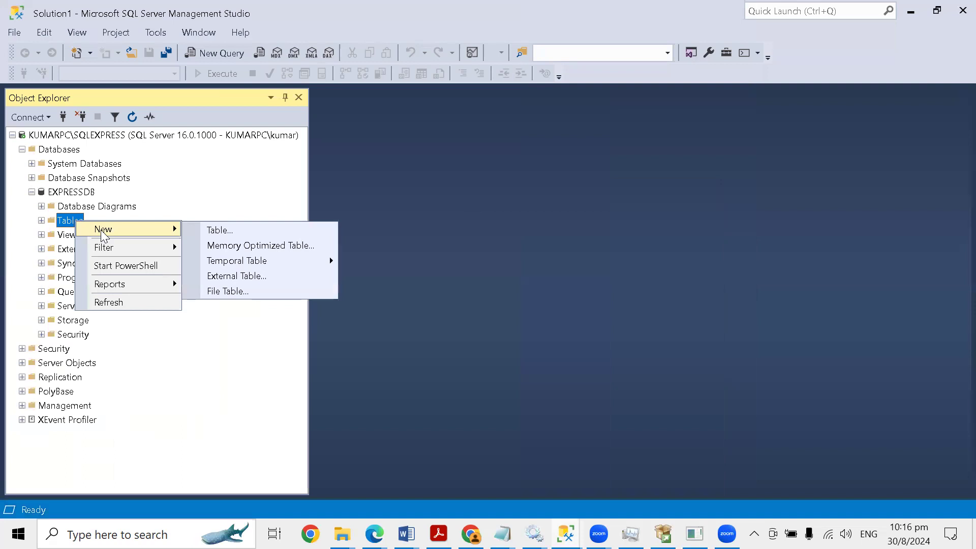
Step: Open a new query on EXPRESSDB and begin "create table customer" with columns cust_id varchar(3) and customername varchar(15)
left_click(87, 193)
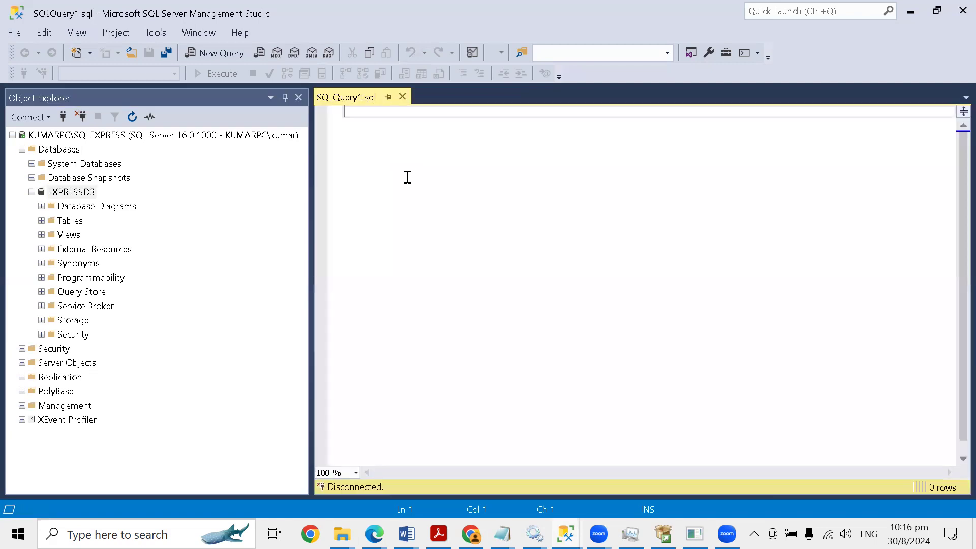
type("create ")
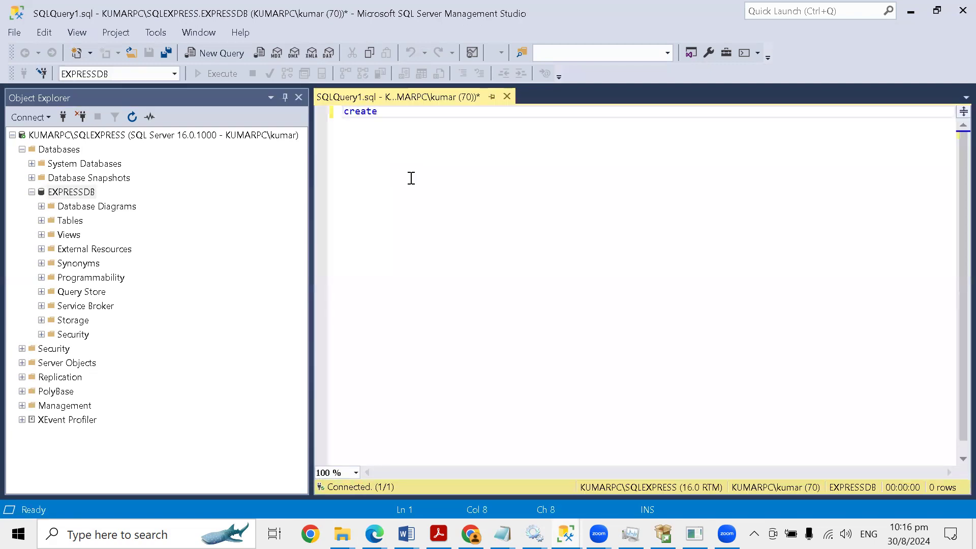
type("table customer (")
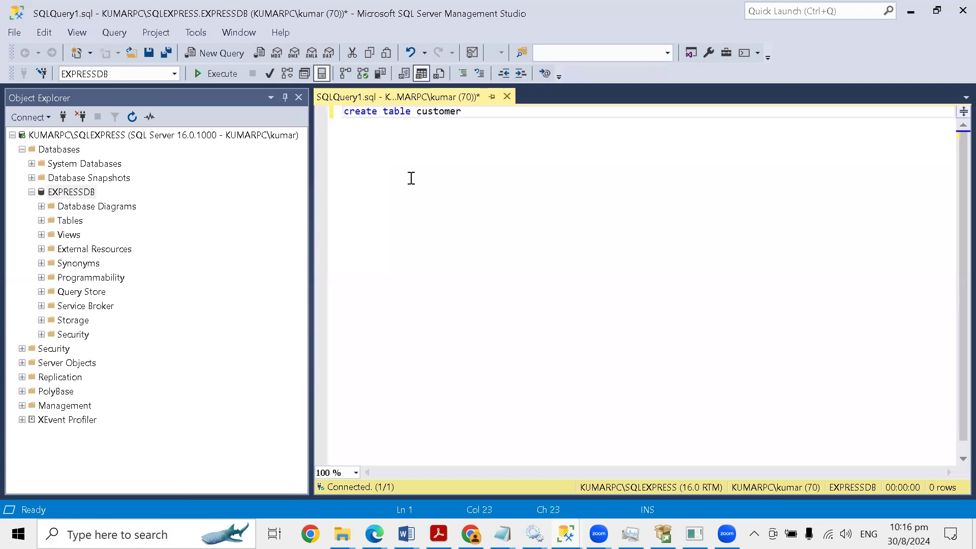
type("cust")
type("varchar(3),custome")
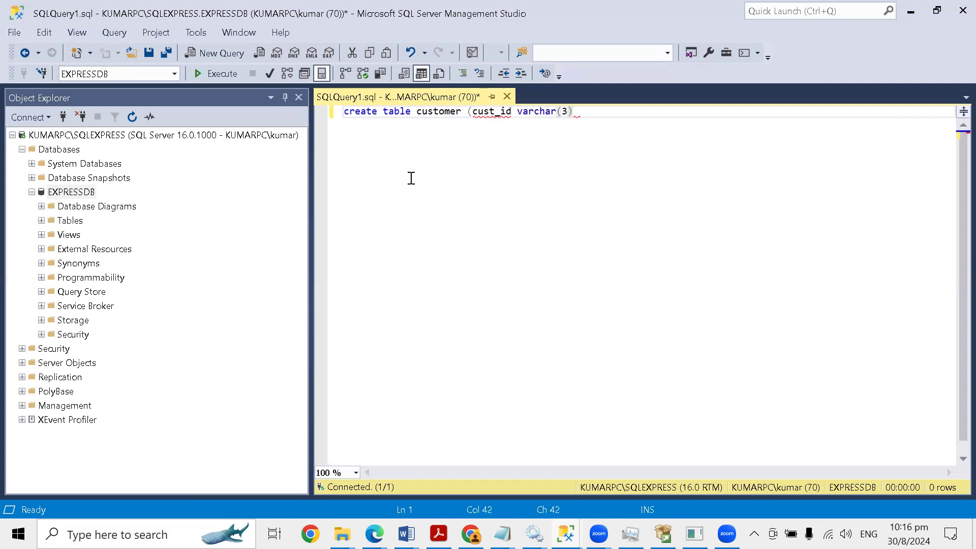
type("r")
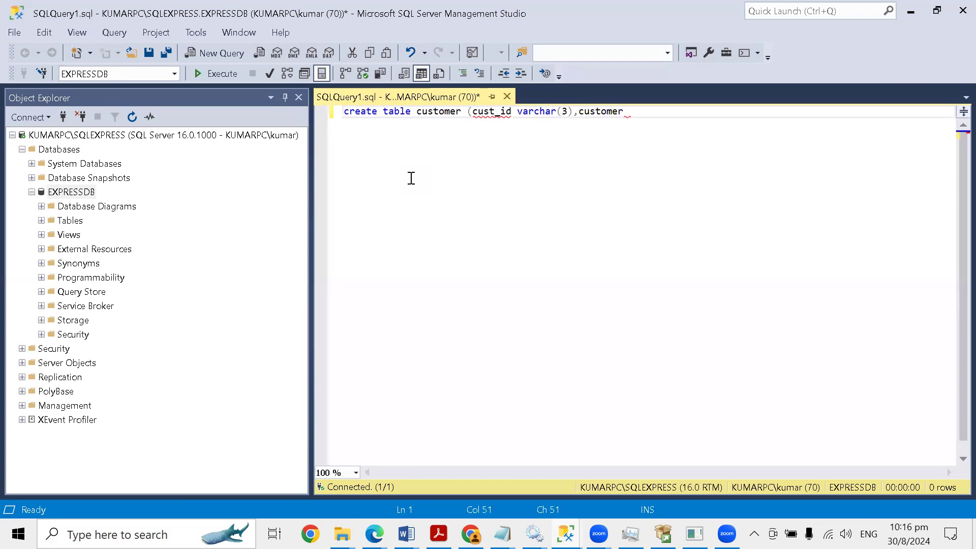
type("name varchar(15),int")
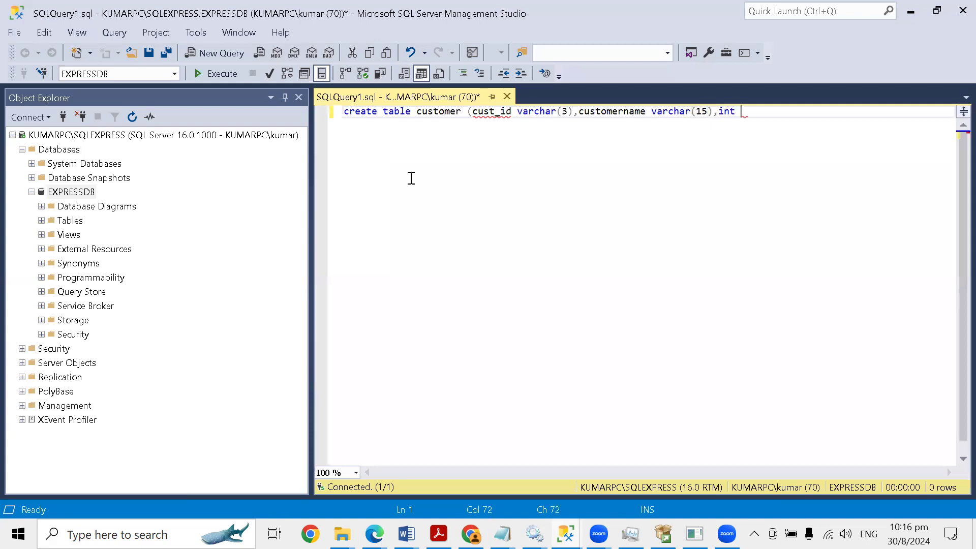
Step: Complete the customer table definition with an "address text" column and execute the statement
key("BackSpace")
key("BackSpace")
key("BackSpace")
type("address text)")
key("F5")
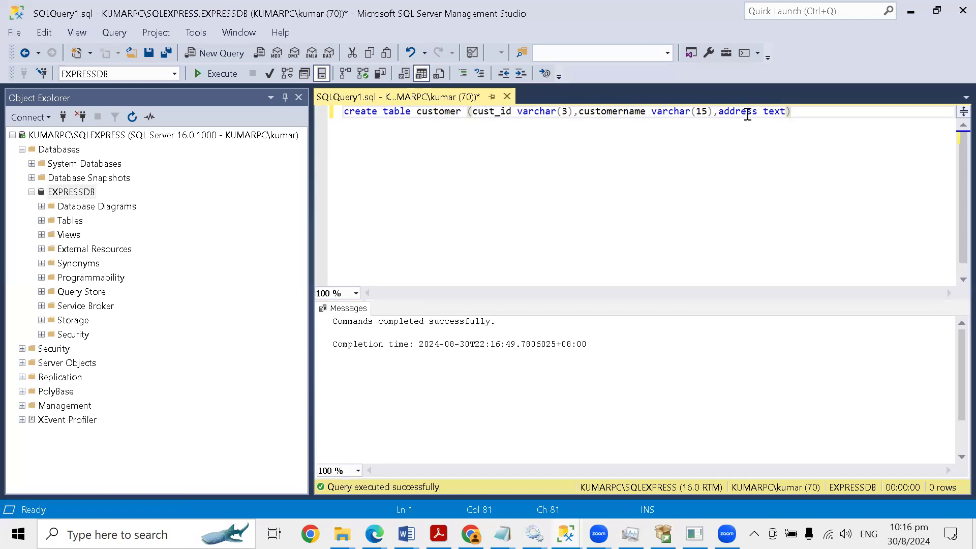
Step: Review the data types of the address, customername and cust_id columns in the create table statement
left_click(769, 114)
double_click(678, 116)
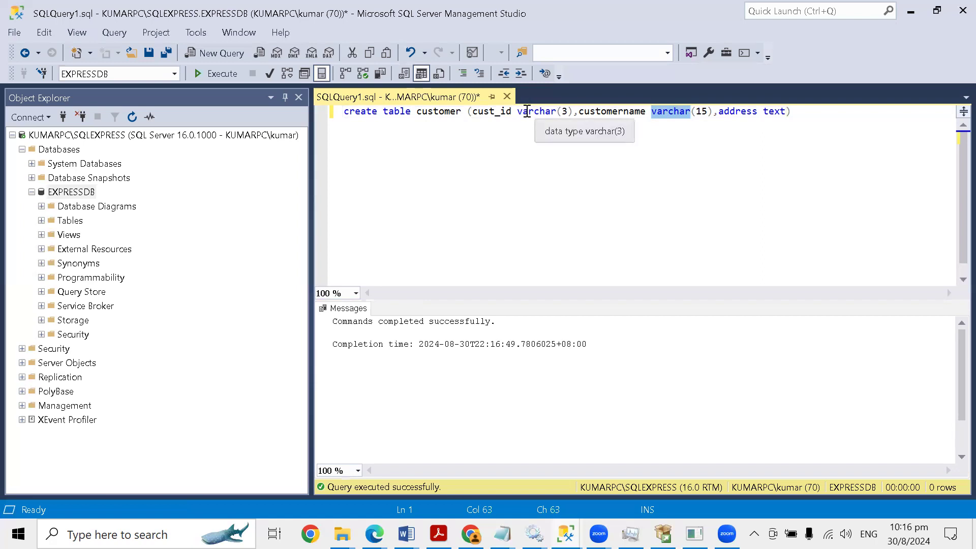
left_click_drag(520, 114, 578, 113)
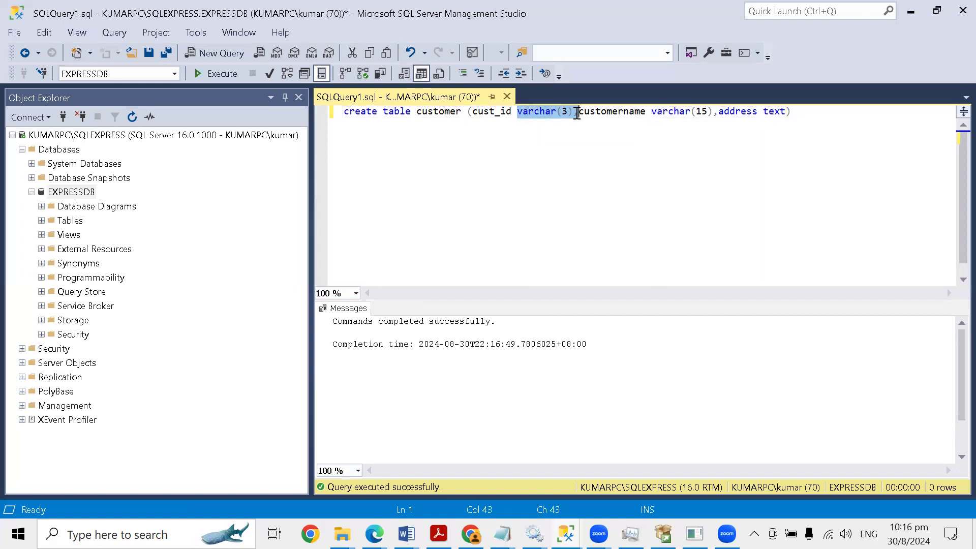
Step: Refresh EXPRESSDB, expand its Tables folder and view the available actions for the customer table
right_click(77, 194)
left_click(109, 387)
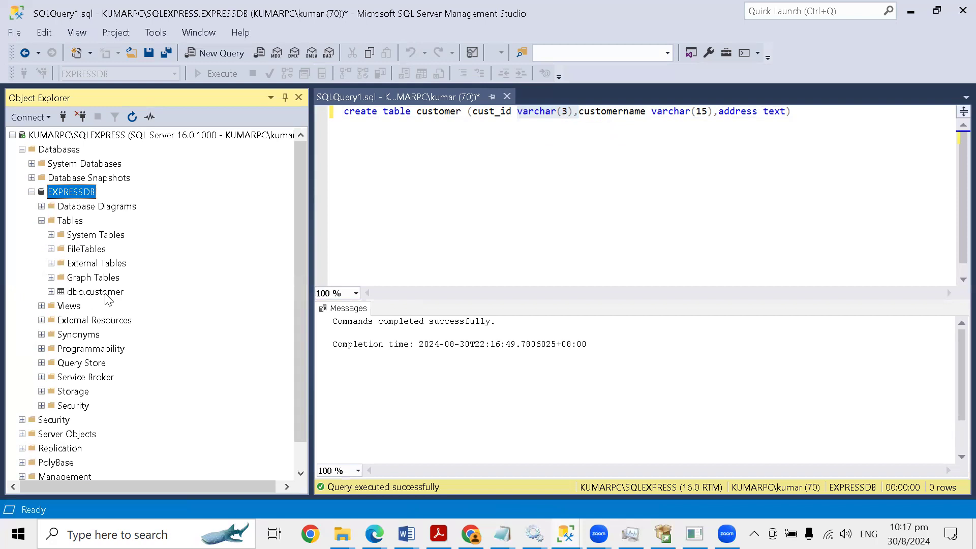
right_click(108, 299)
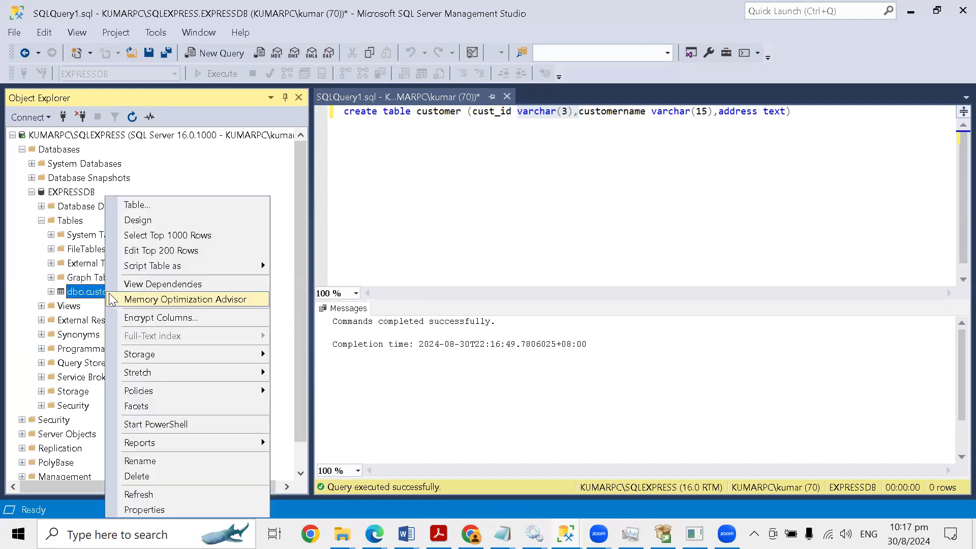
Step: Add two blank lines below the create table statement in the query
left_click(571, 151)
key("End")
key("Return")
key("Return")
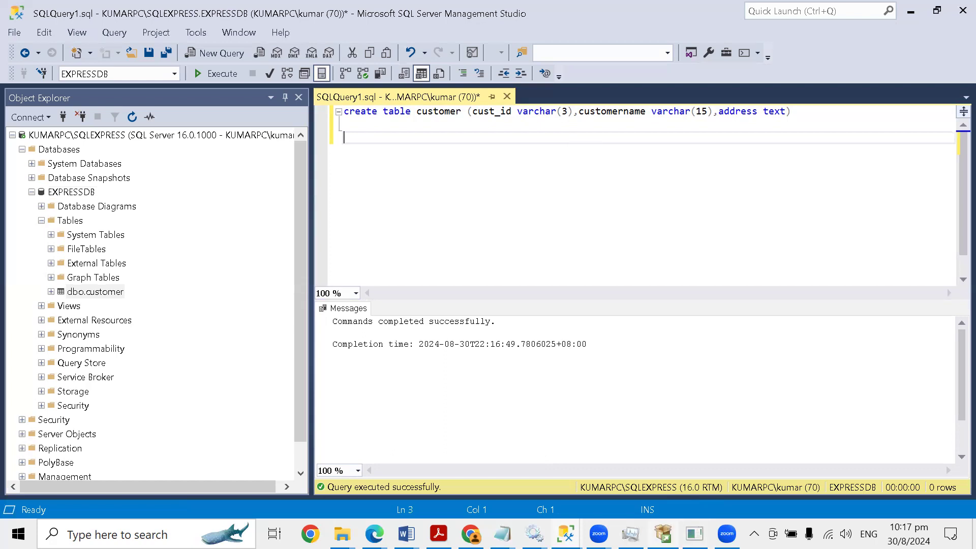
Step: Switch to the SQL Server 2022 installer, start the customized setup and continue to Product Updates without enabling Microsoft Update
key("alt+Tab")
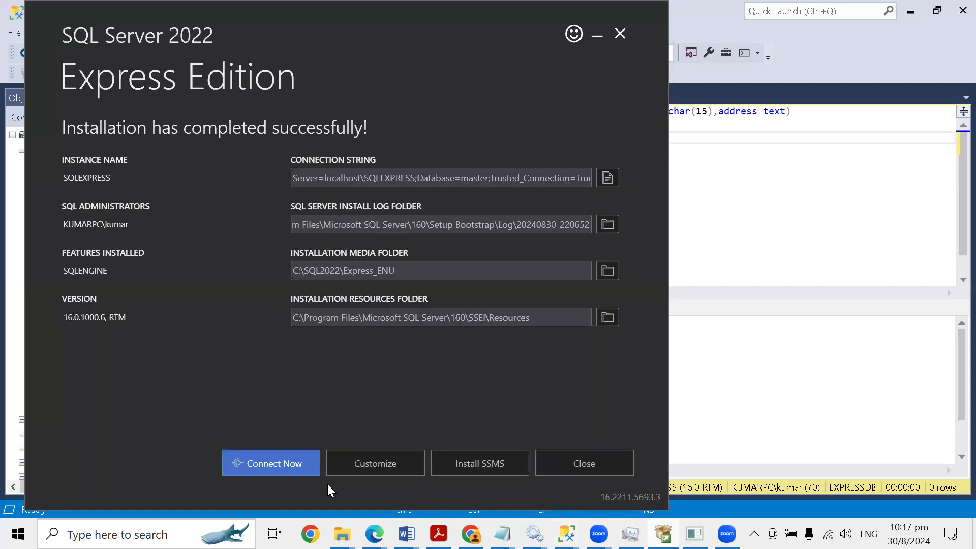
left_click(360, 464)
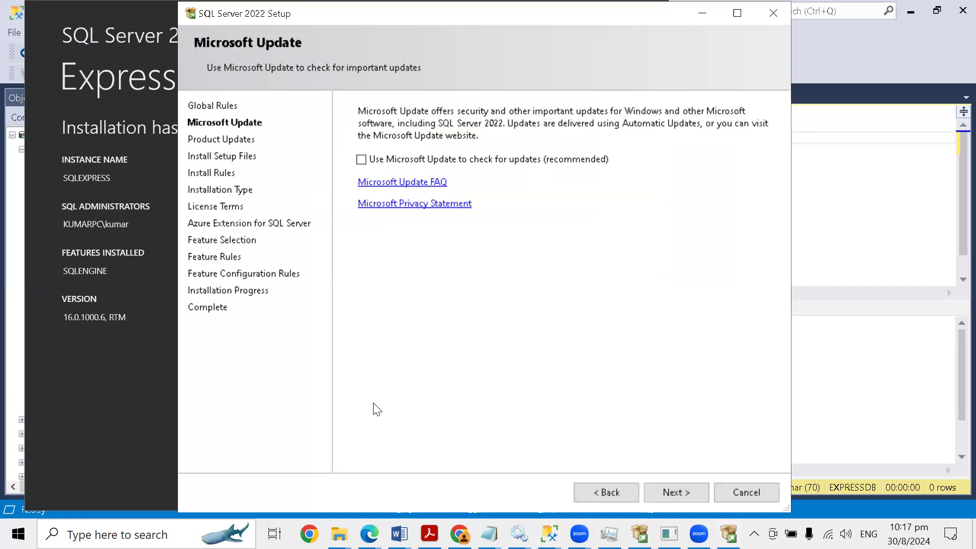
left_click(665, 488)
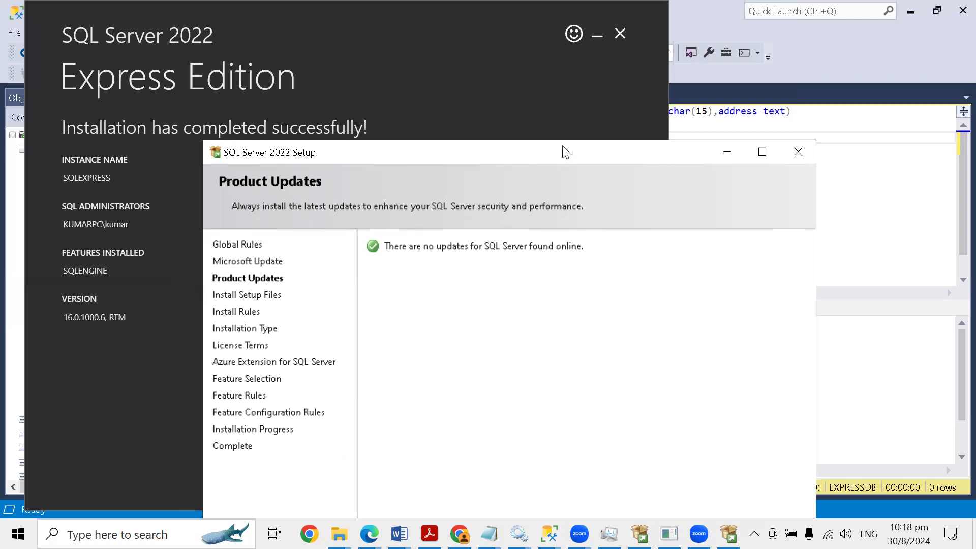
left_click_drag(564, 149, 529, 91)
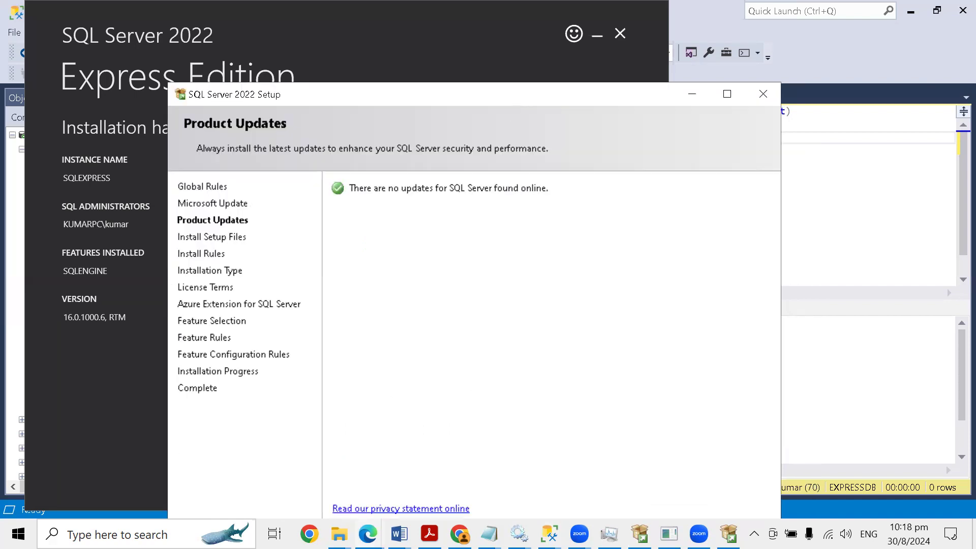
Step: Switch to Chrome and search the web for "sqlserverbuild"
left_click(459, 534)
left_click(250, 62)
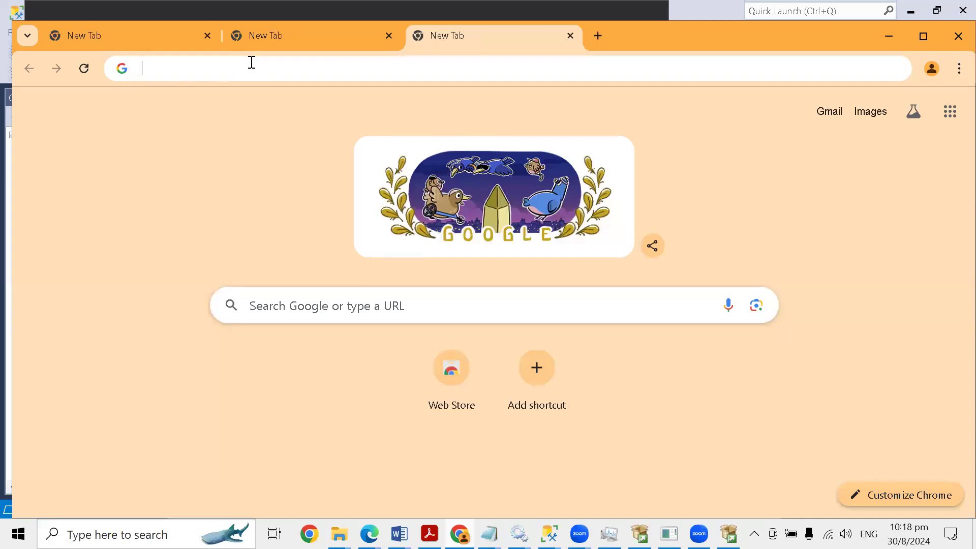
type("sqlsrerv")
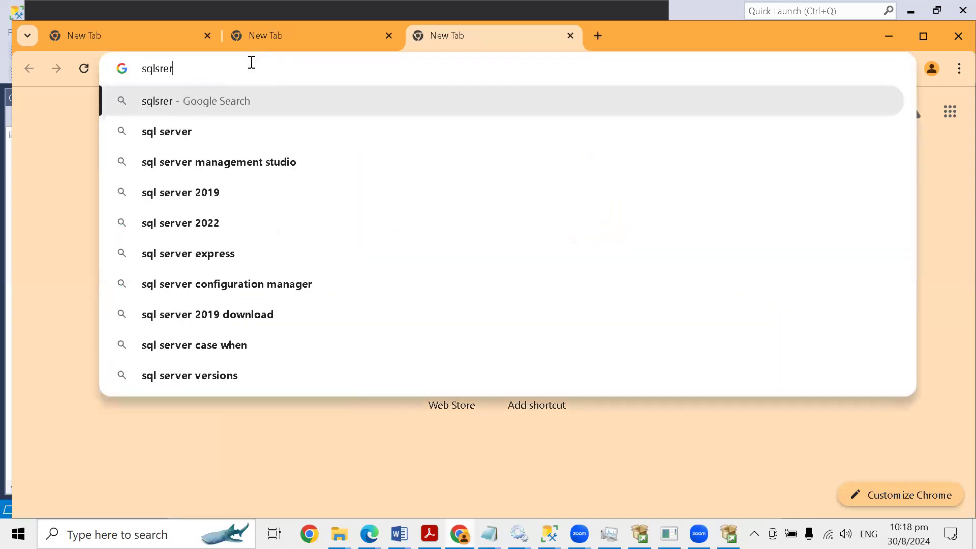
key("BackSpace")
key("BackSpace")
key("BackSpace")
key("BackSpace")
type("er")
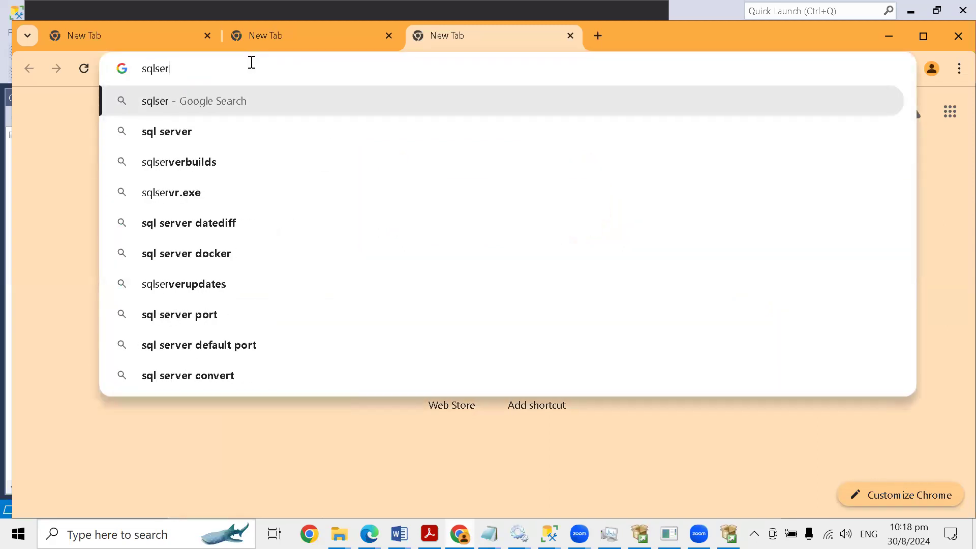
type("verbuild")
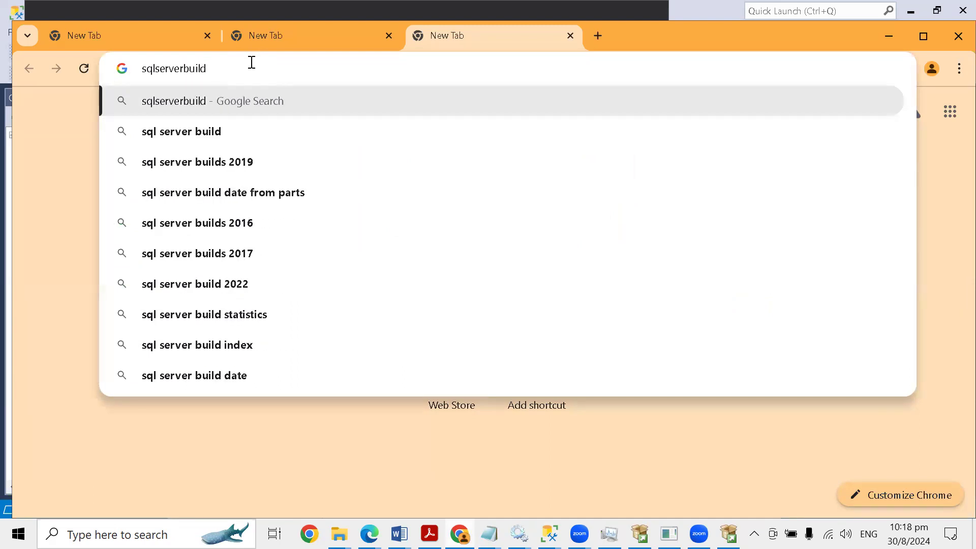
key("Return")
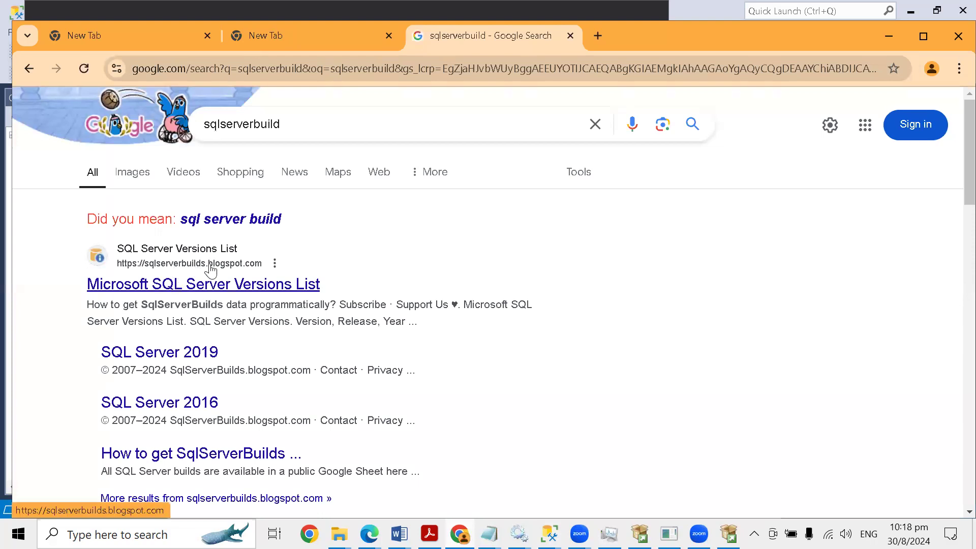
Step: Open the Microsoft SQL Server Versions List site and examine its release summary and the legend of build abbreviations
left_click(194, 294)
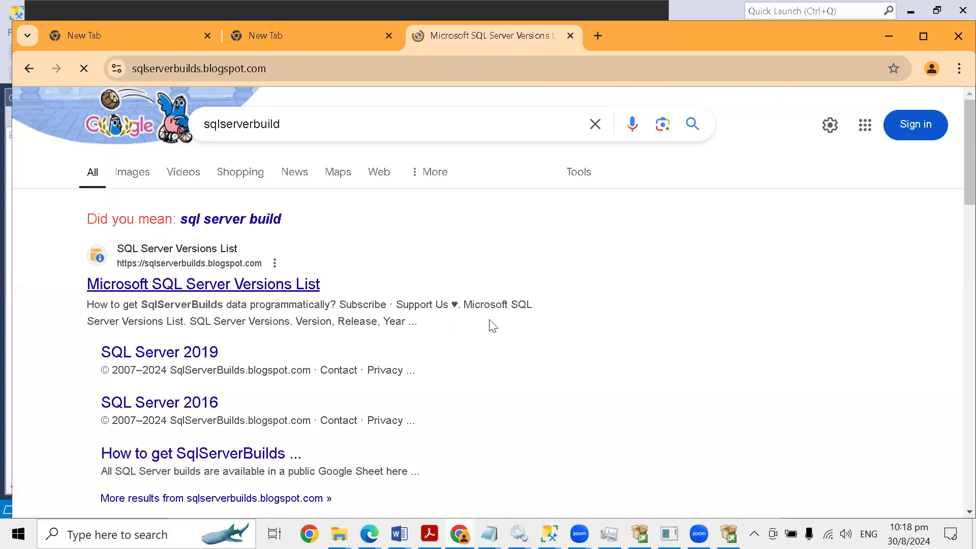
scroll(489, 320, "down", 15)
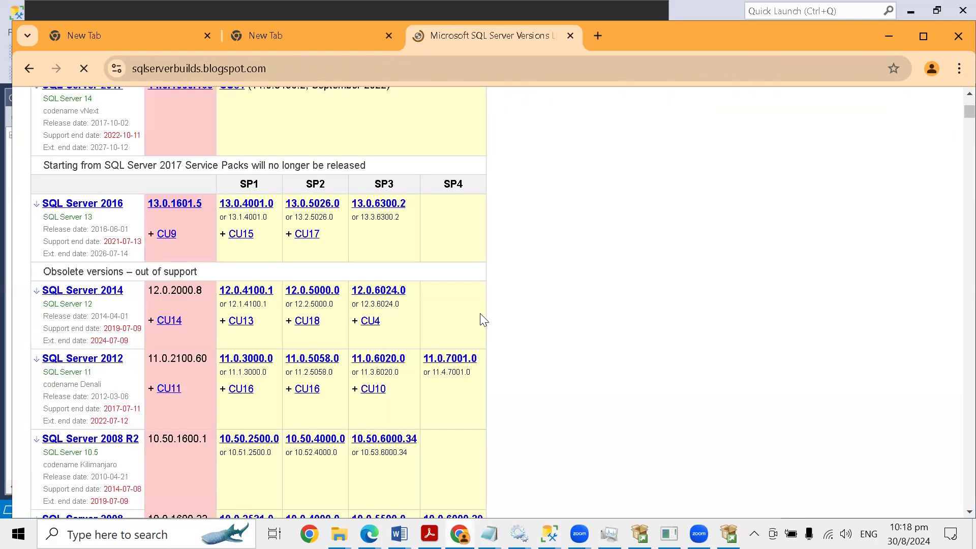
scroll(483, 316, "down", 9)
scroll(461, 304, "down", 5)
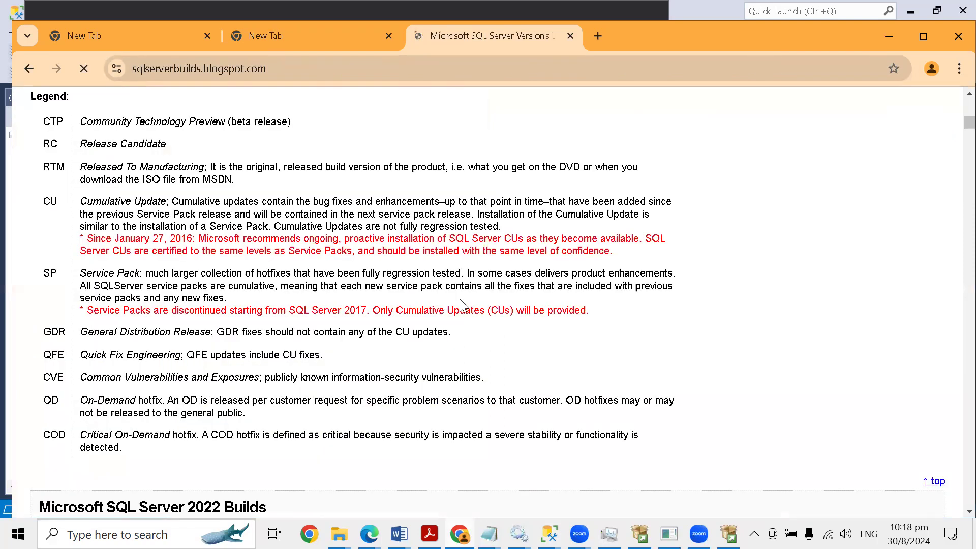
scroll(457, 304, "down", 3)
scroll(58, 282, "down", 3)
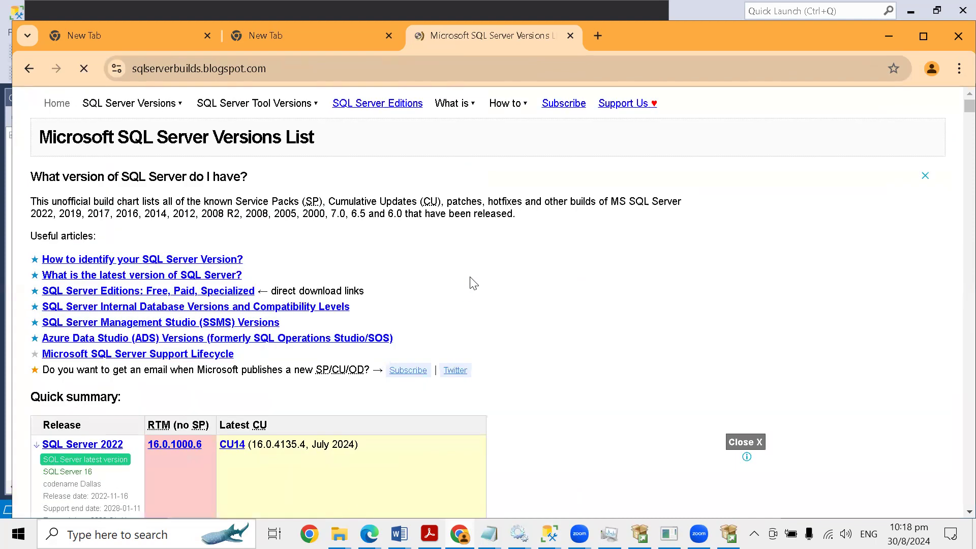
Step: Examine the latest cumulative update and security update build numbers in the SQL Server 2022 builds table
scroll(473, 284, "down", 13)
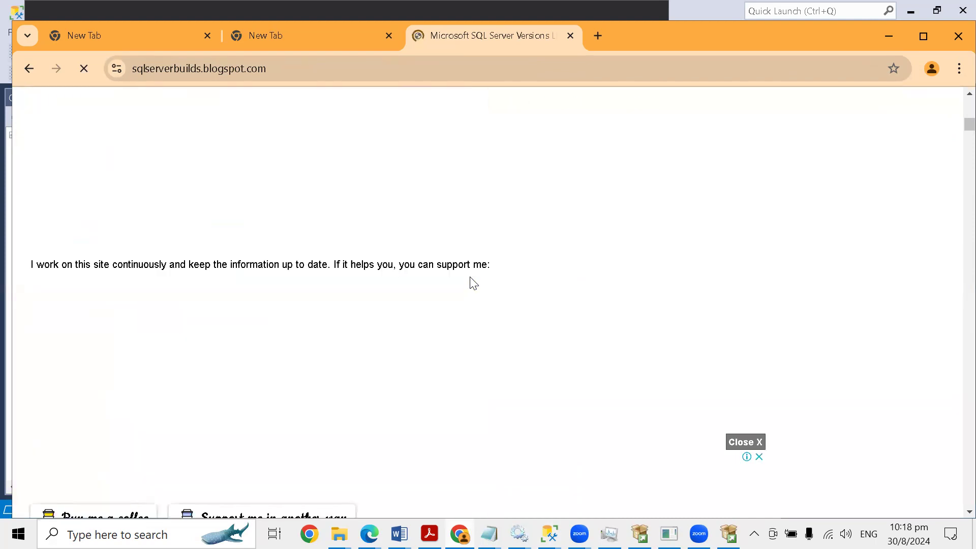
scroll(468, 282, "down", 8)
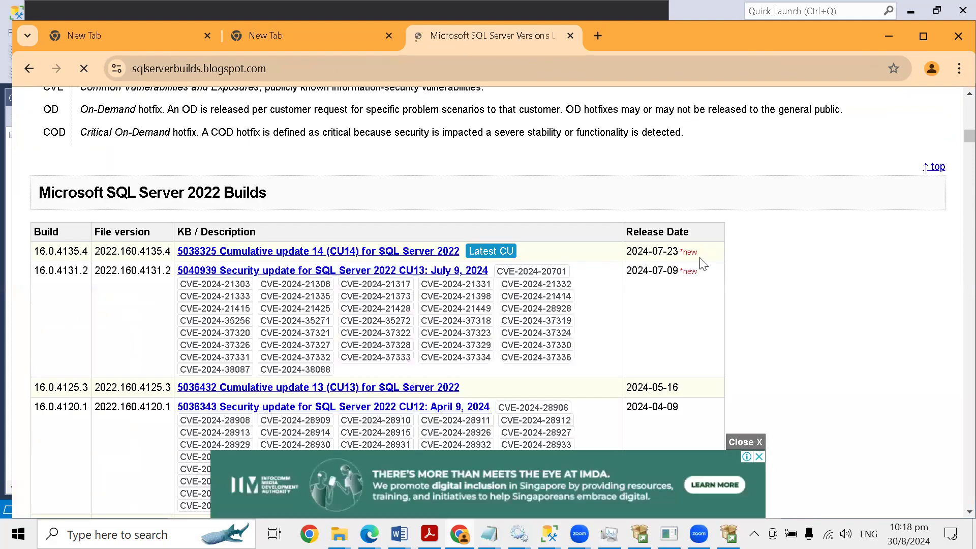
left_click_drag(697, 253, 65, 249)
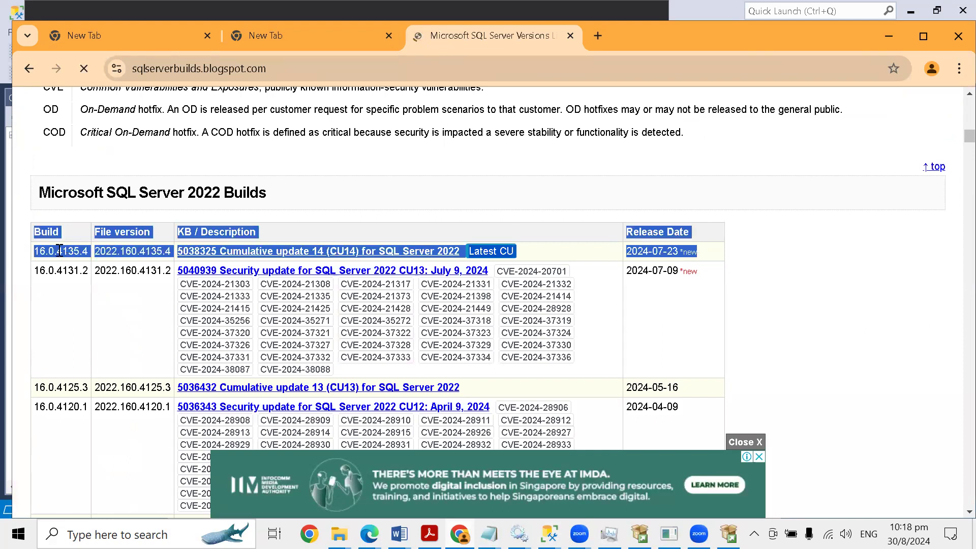
double_click(59, 250)
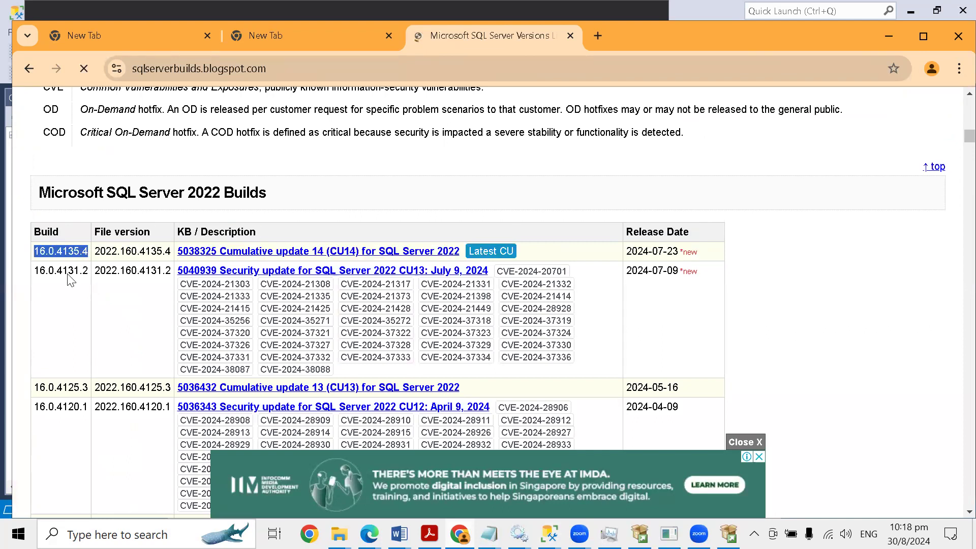
left_click_drag(56, 270, 93, 274)
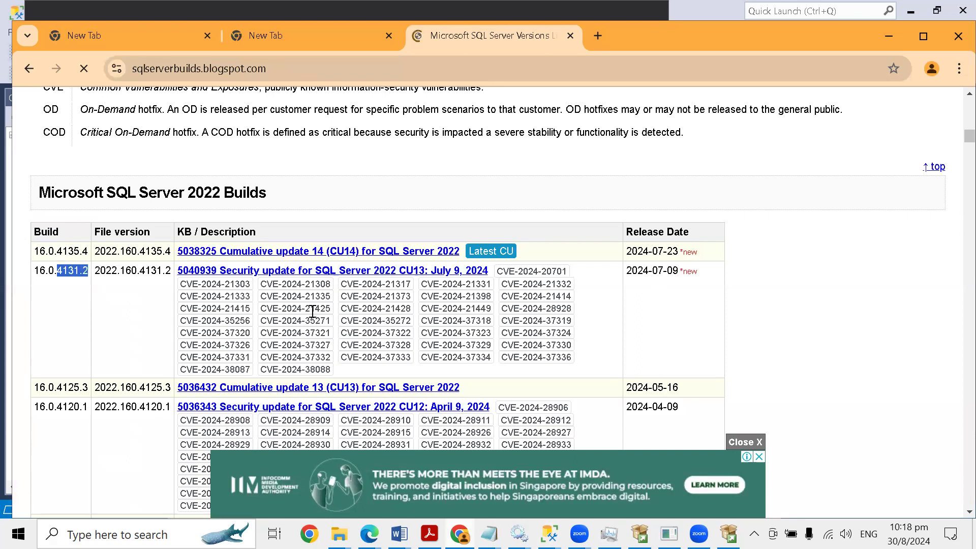
scroll(312, 310, "down", 1)
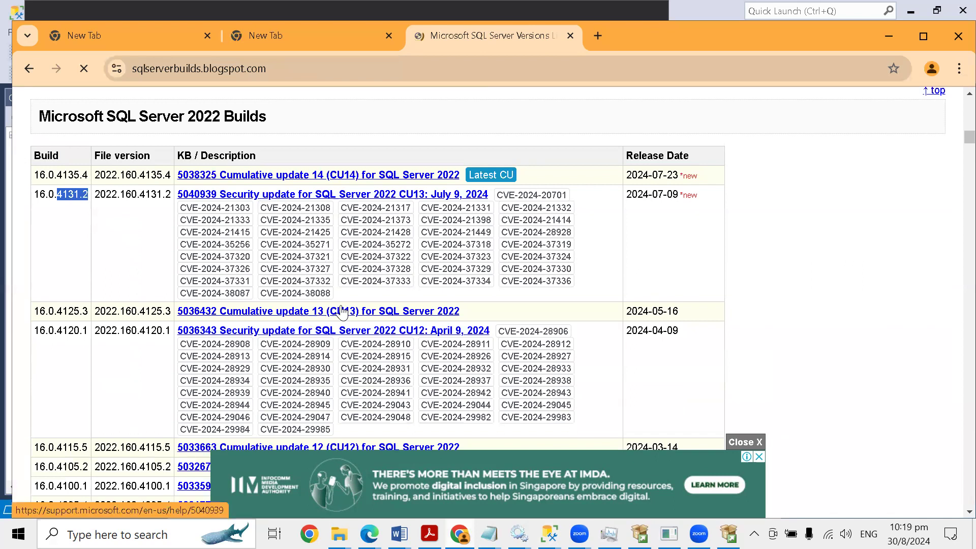
Step: Examine the SQL Server 2019 builds table, including its cumulative updates, GDR security updates and RTM release
scroll(340, 312, "down", 2)
scroll(341, 305, "down", 10)
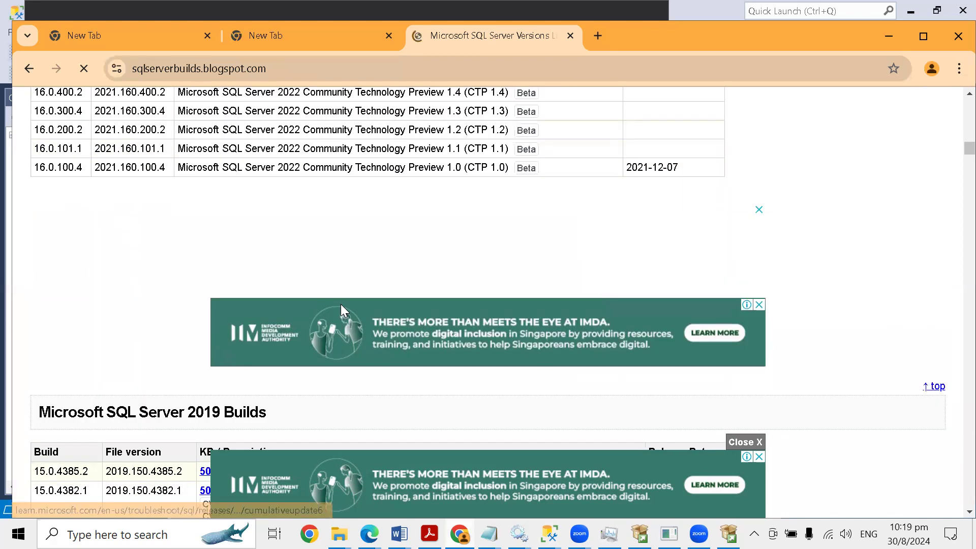
scroll(340, 304, "down", 3)
scroll(341, 304, "down", 12)
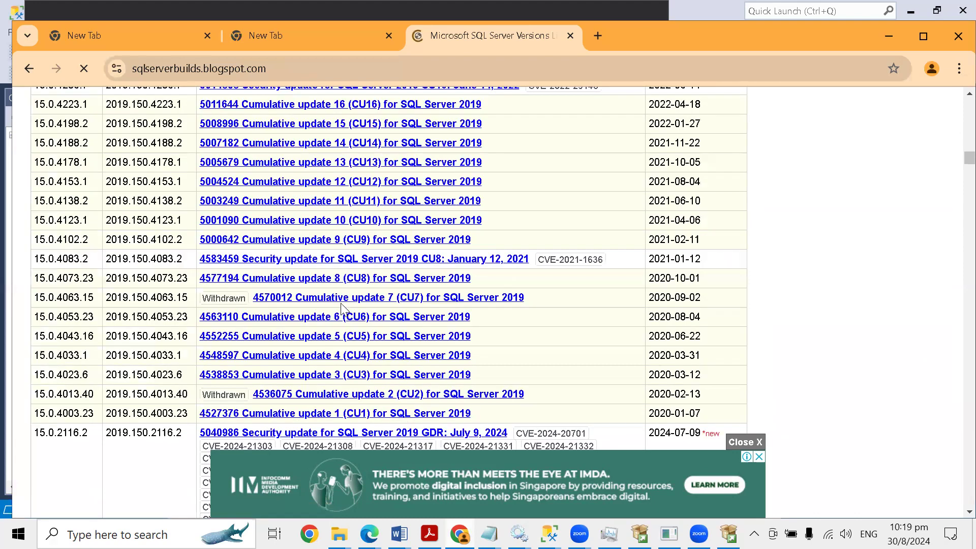
scroll(342, 308, "down", 8)
scroll(341, 305, "down", 4)
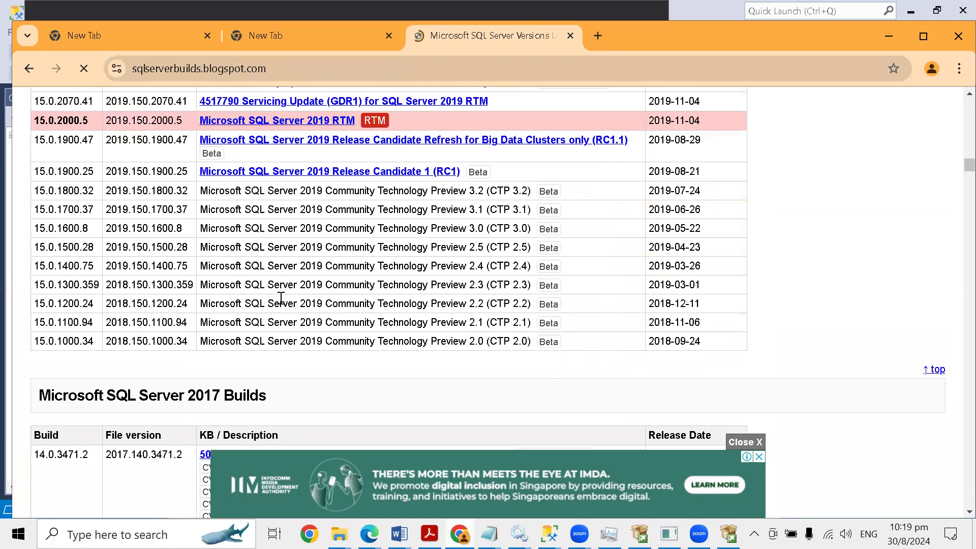
scroll(281, 303, "up", 3)
scroll(281, 303, "up", 4)
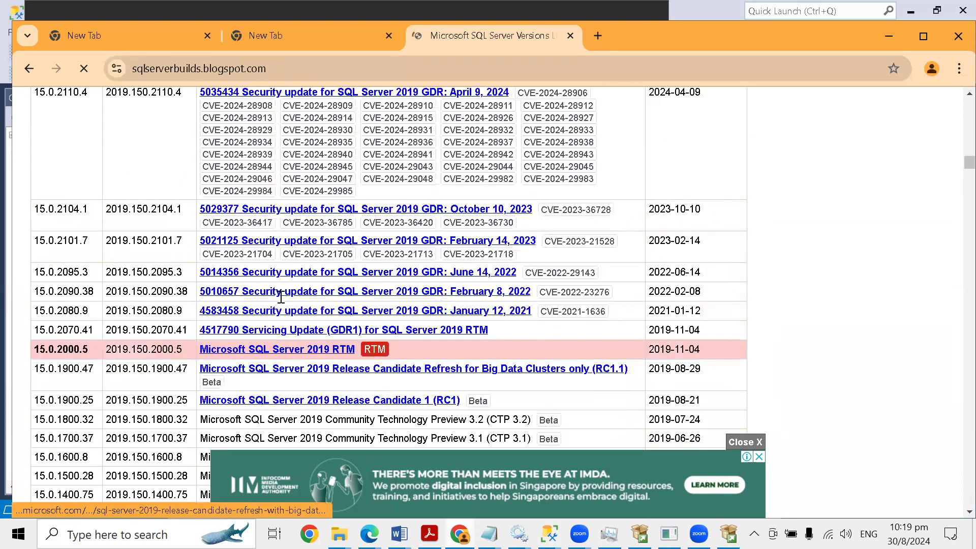
scroll(281, 300, "up", 1)
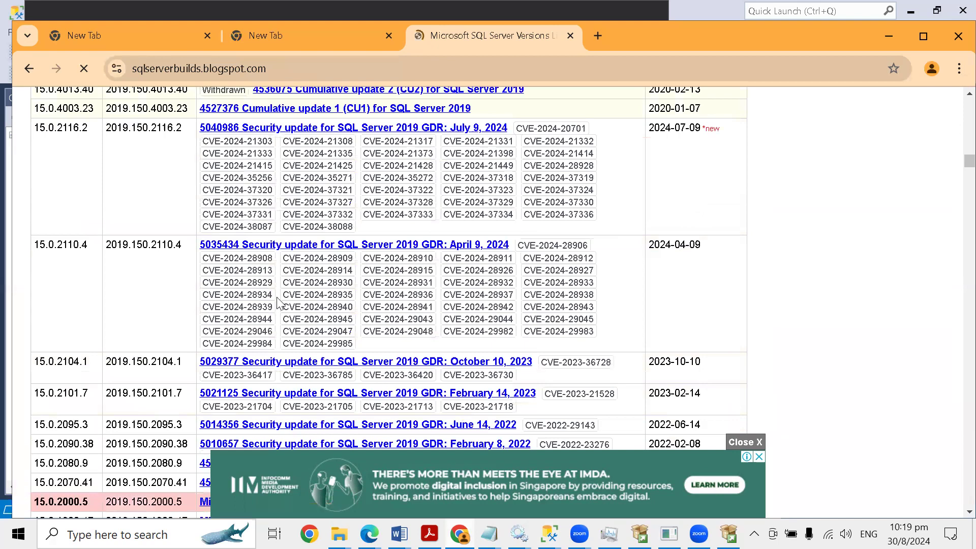
scroll(279, 304, "up", 3)
scroll(270, 303, "up", 8)
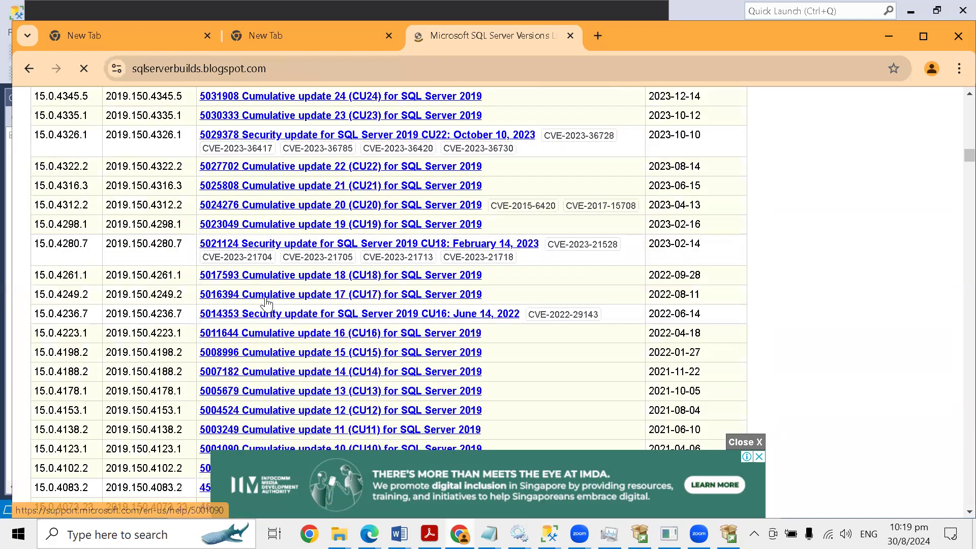
scroll(265, 303, "up", 10)
scroll(265, 305, "down", 5)
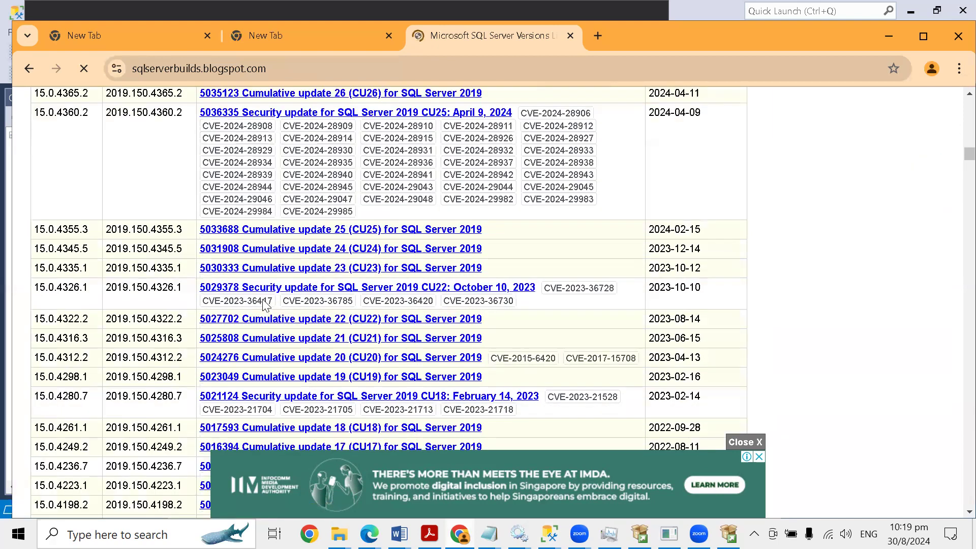
scroll(265, 305, "down", 8)
scroll(264, 306, "down", 3)
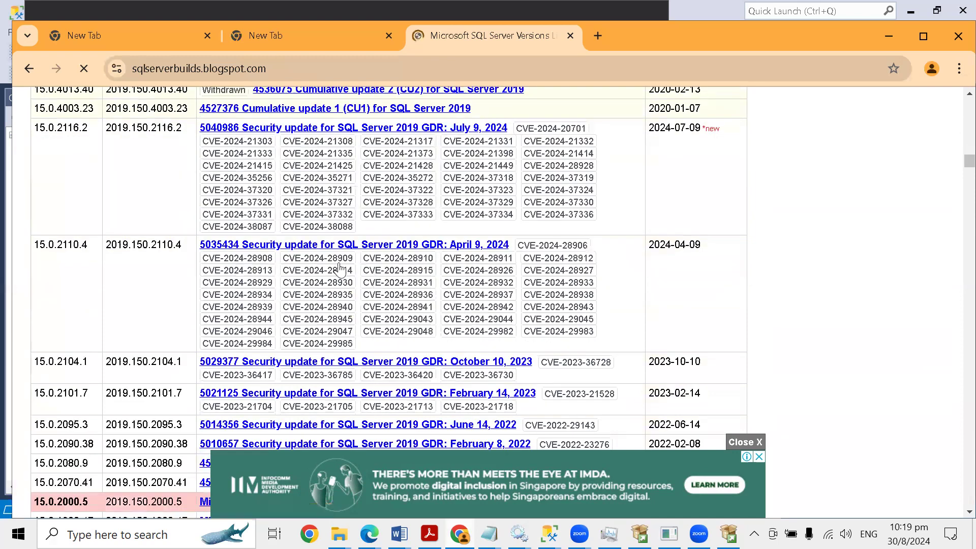
scroll(336, 267, "down", 2)
scroll(329, 264, "up", 15)
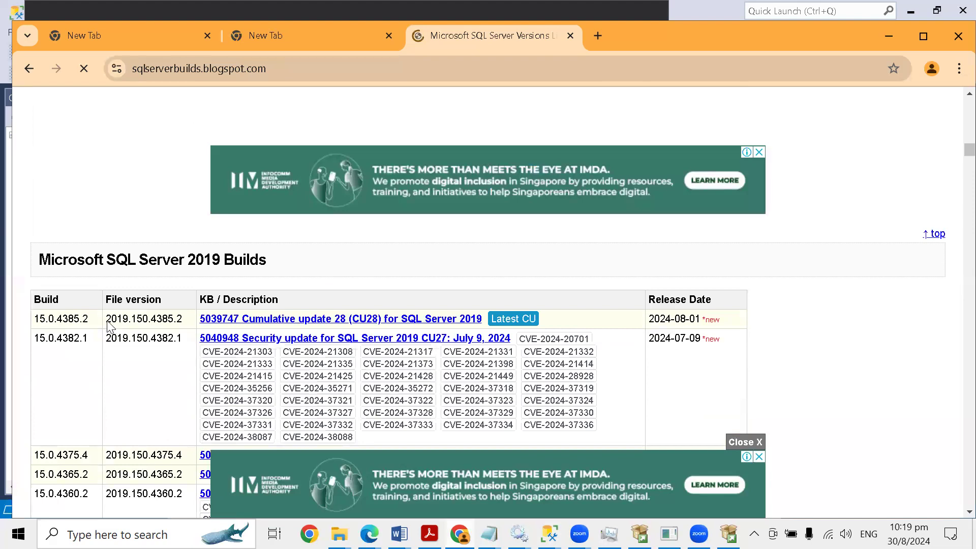
Step: Return to the SQL Server 2022 builds table and find the RTM release row and its build number
scroll(107, 325, "up", 20)
scroll(104, 318, "up", 6)
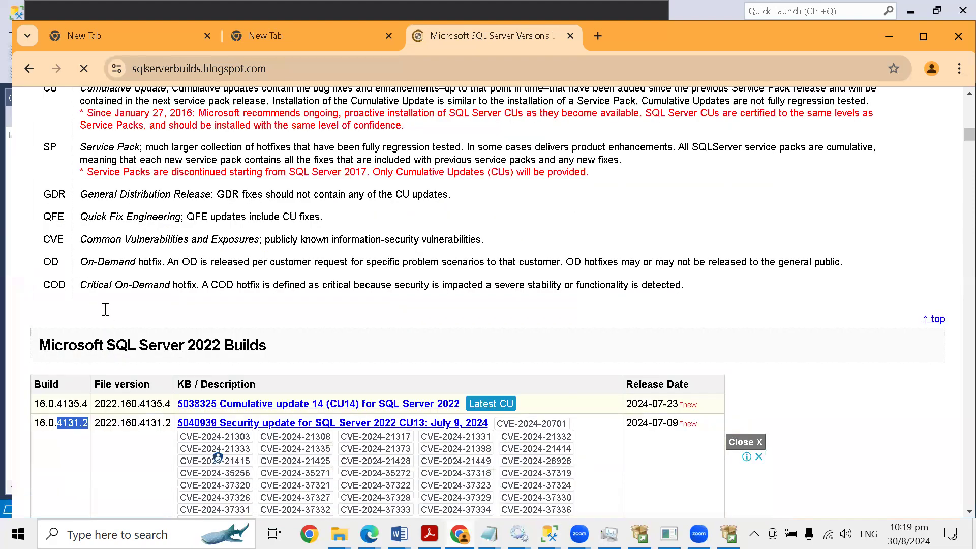
scroll(104, 310, "down", 15)
scroll(153, 330, "down", 12)
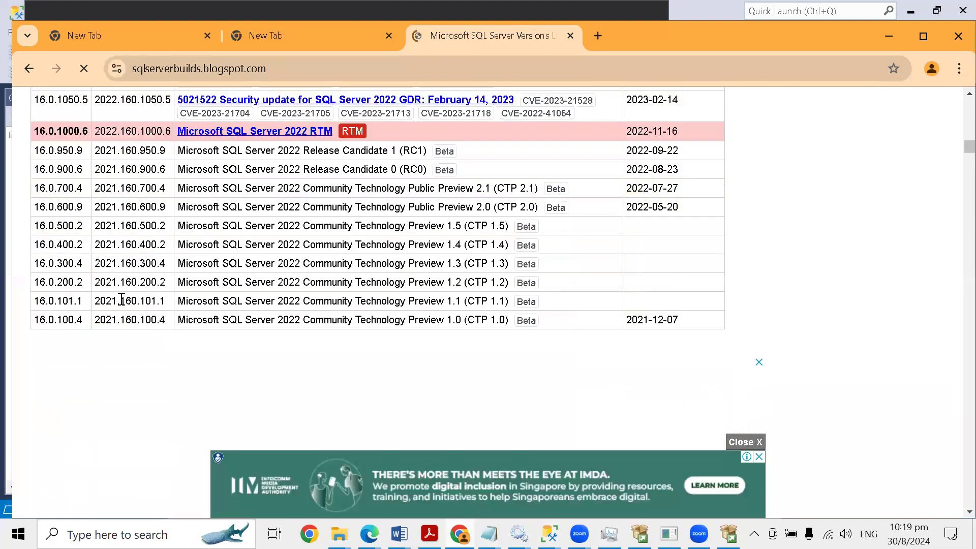
scroll(122, 300, "up", 4)
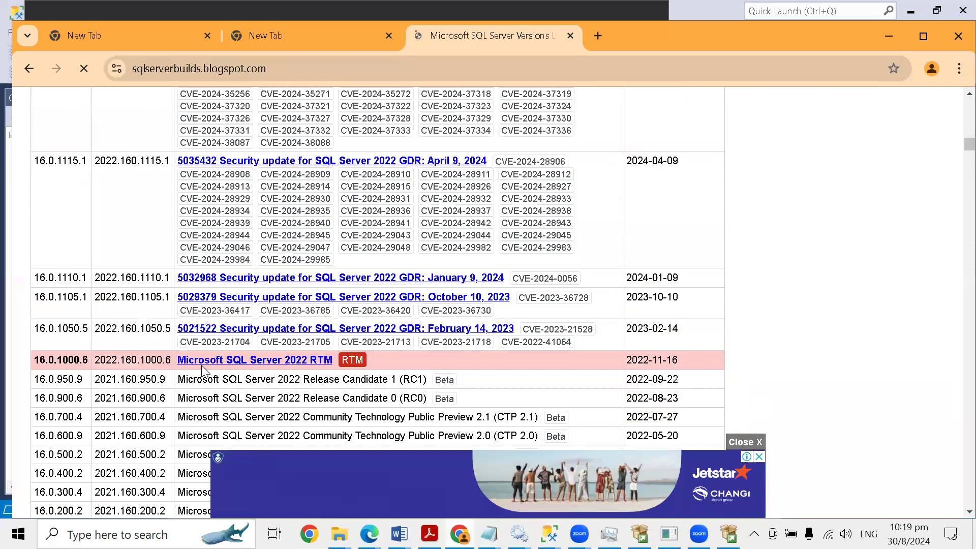
triple_click(63, 365)
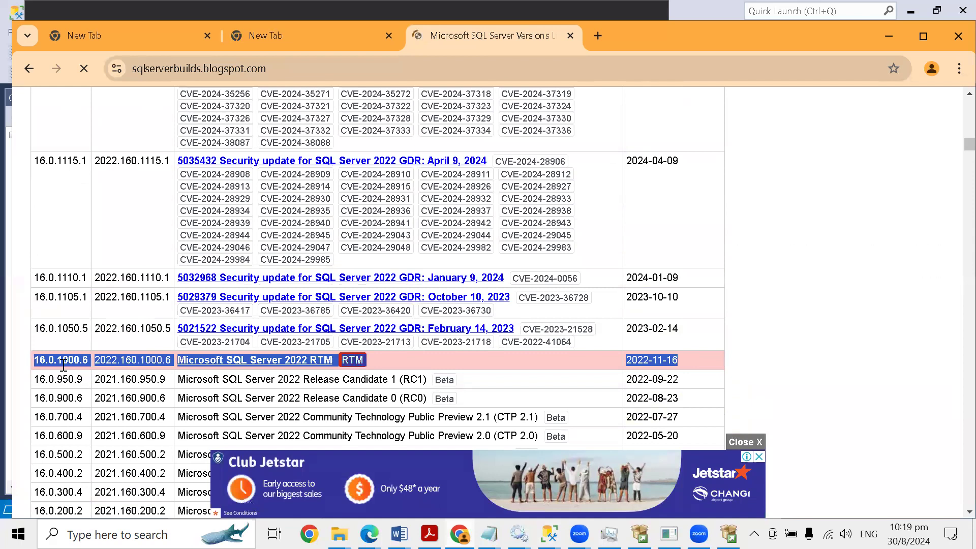
left_click(63, 365)
left_click_drag(33, 379, 39, 380)
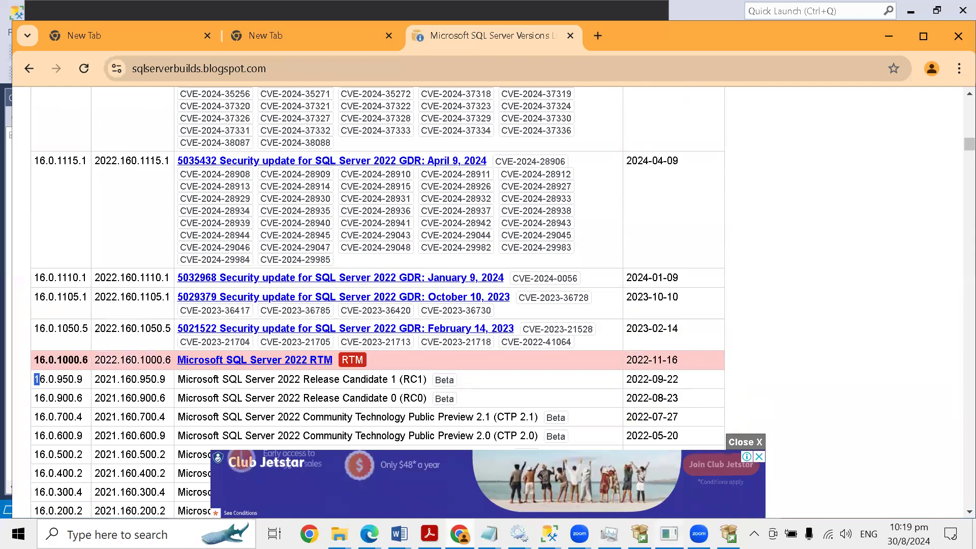
Step: Switch to SQL Server Management Studio and check the SECONDINSTANCE server's version in Object Explorer
left_click(549, 534)
left_click(580, 432)
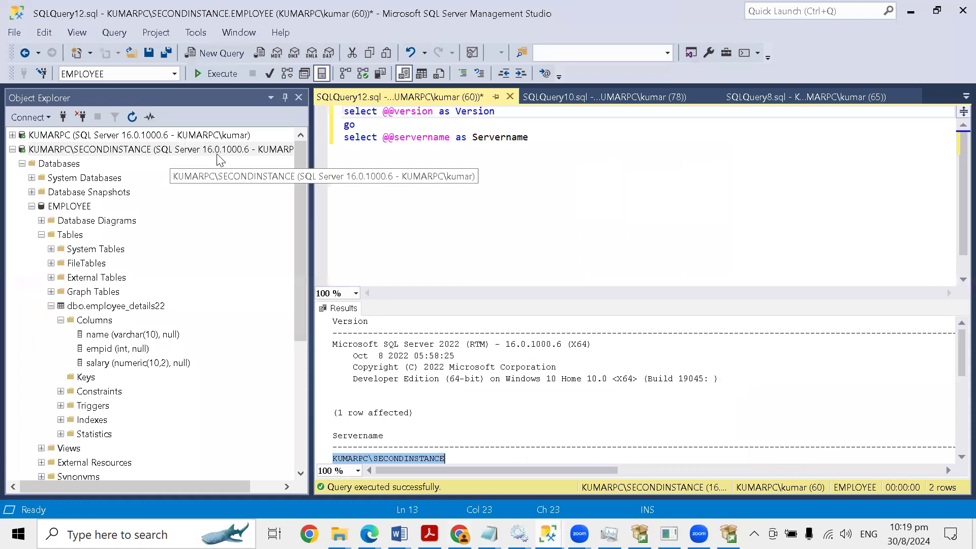
left_click(220, 152)
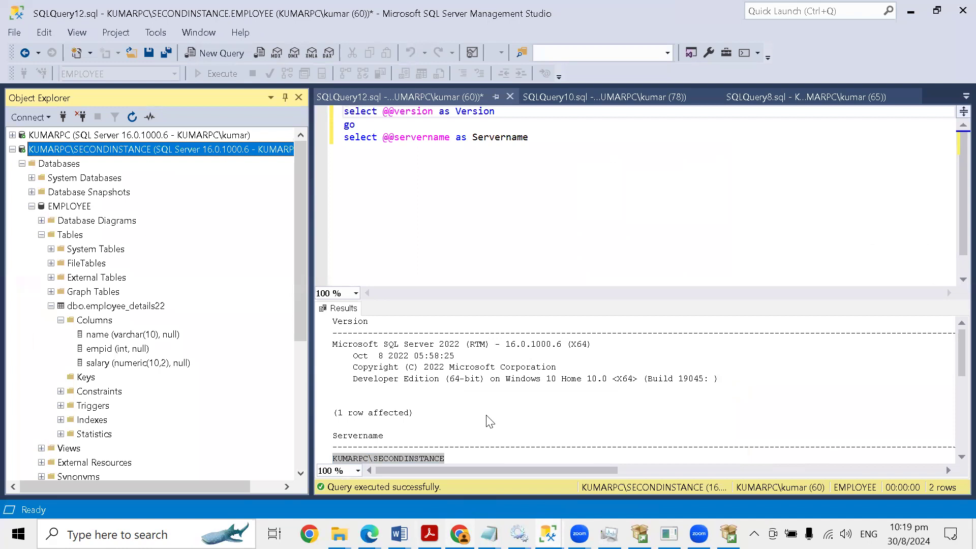
Step: Switch back to Chrome and open the support article for the SQL Server 2022 GDR security update of October 10, 2023
mouse_move(460, 534)
left_click(452, 468)
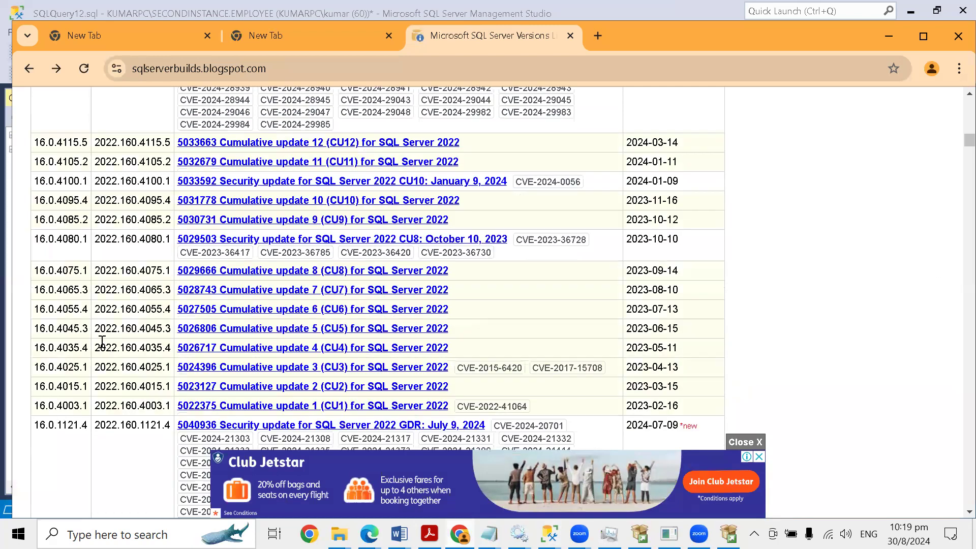
scroll(104, 350, "up", 9)
scroll(99, 345, "down", 8)
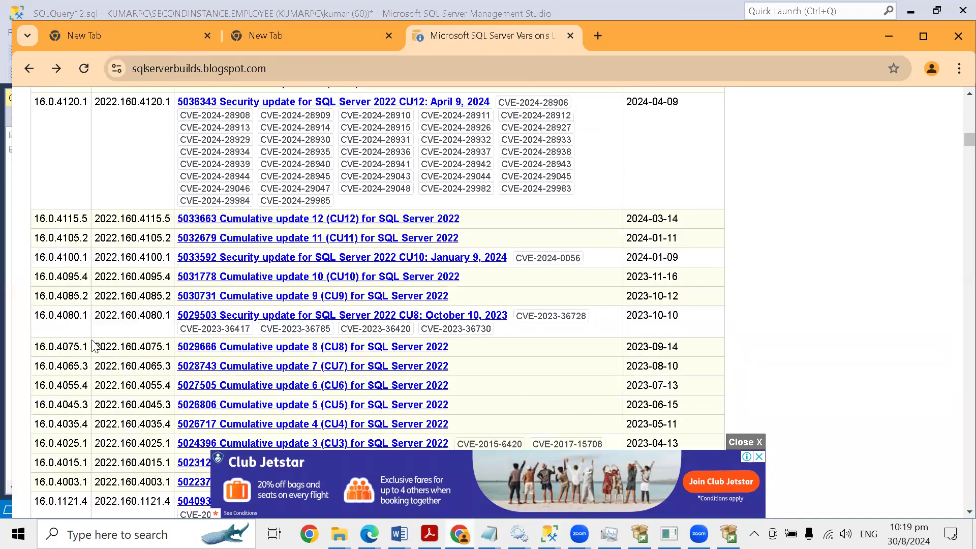
scroll(98, 346, "down", 7)
scroll(370, 224, "down", 4)
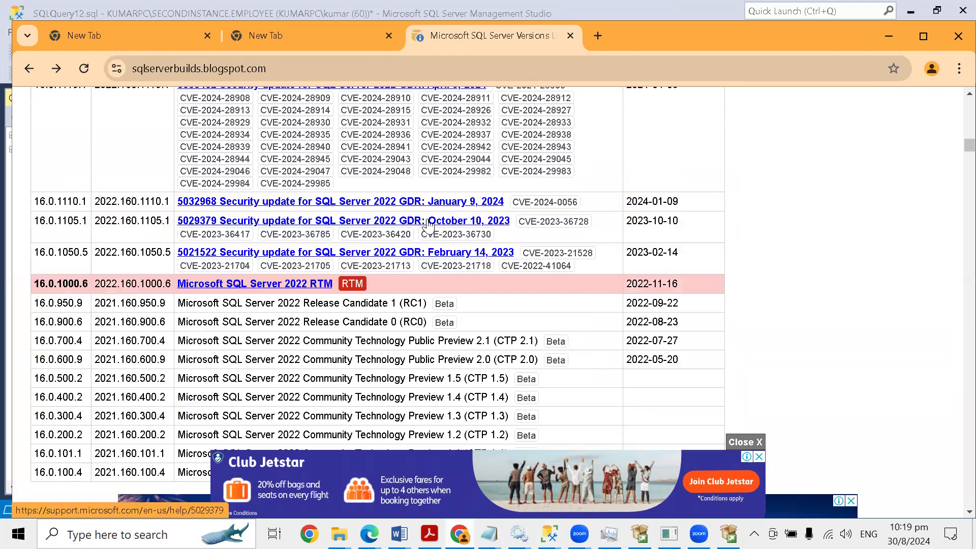
left_click(400, 219)
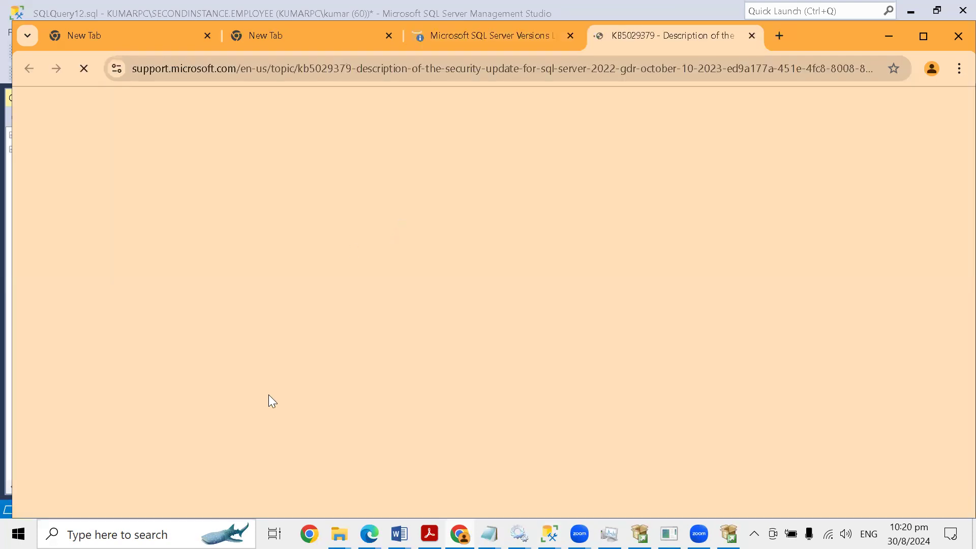
Step: Expand the Microsoft Download Center method in the article's section on obtaining and installing the update
scroll(270, 402, "down", 4)
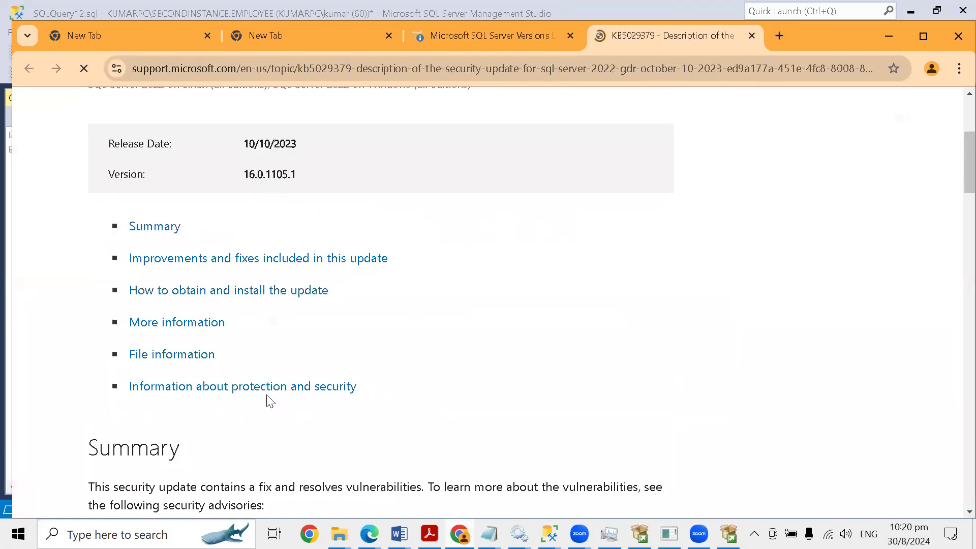
scroll(268, 400, "down", 4)
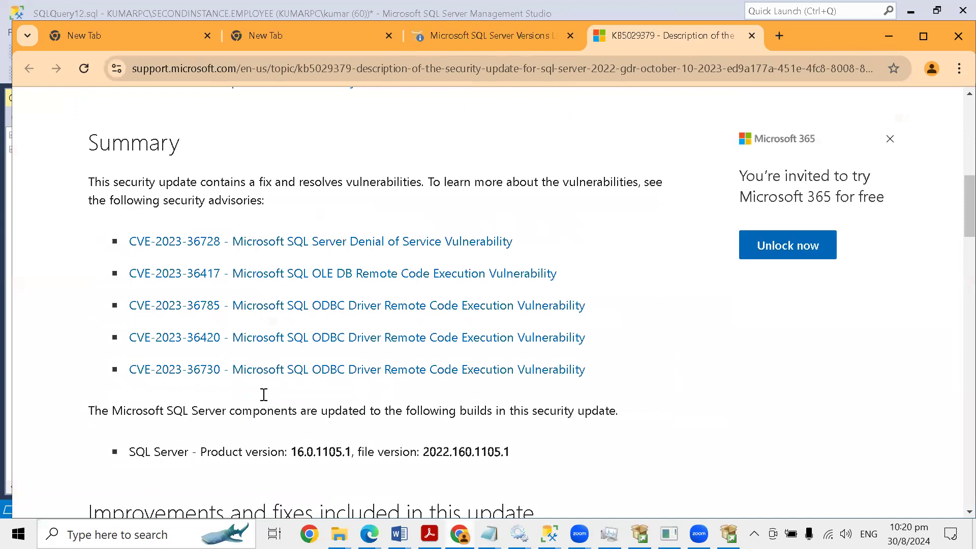
scroll(264, 395, "down", 5)
scroll(264, 400, "down", 3)
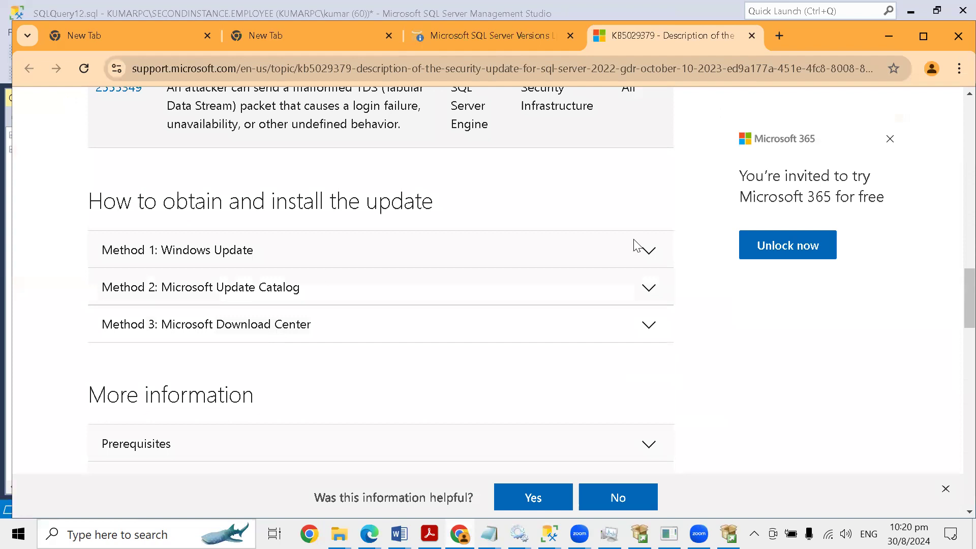
scroll(643, 250, "down", 1)
left_click(649, 252)
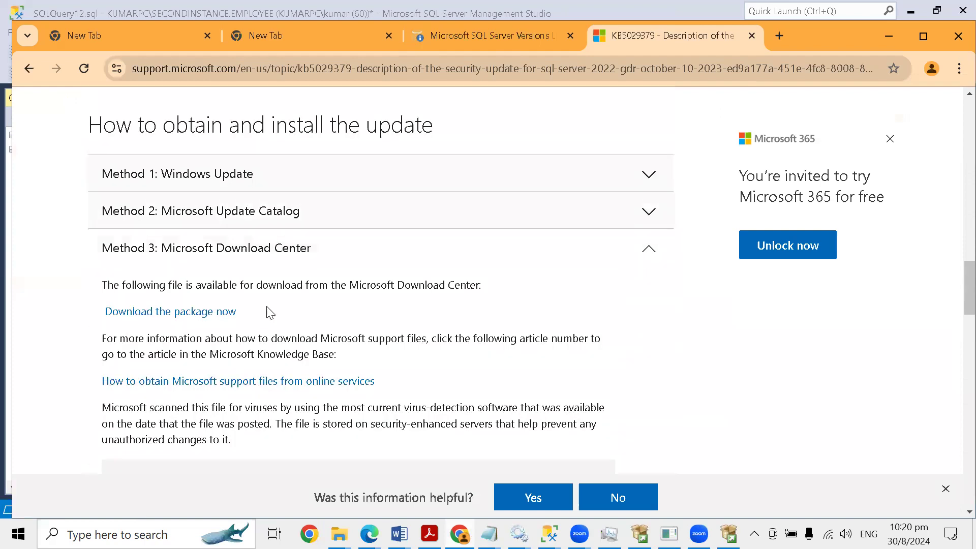
Step: Open the package's download page and download the English security update KB5029379 for SQL Server 2022 RTM
left_click(233, 312)
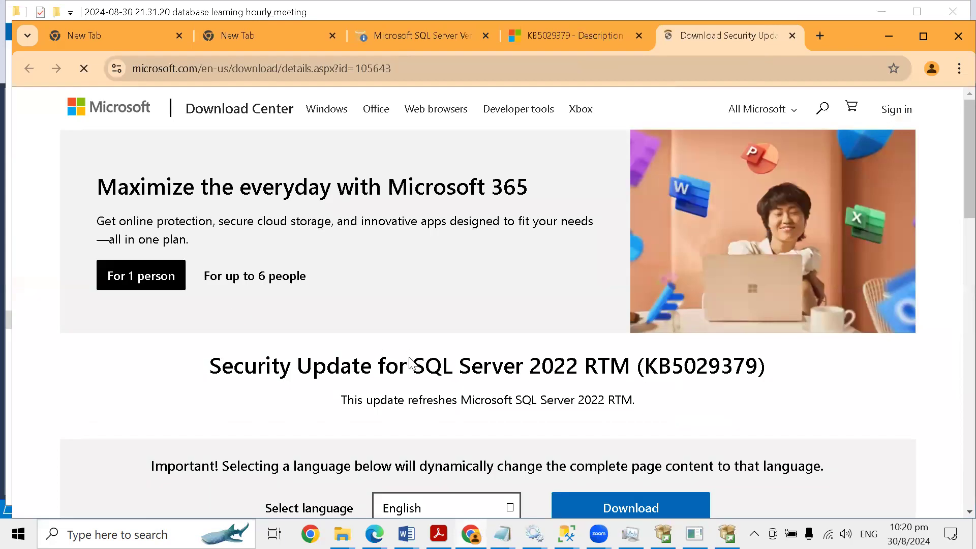
scroll(401, 359, "down", 3)
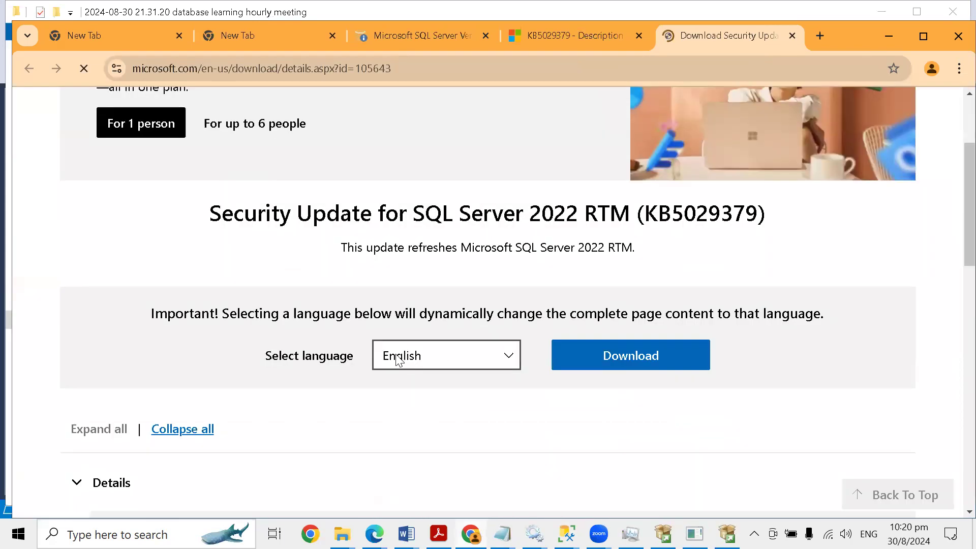
left_click(609, 358)
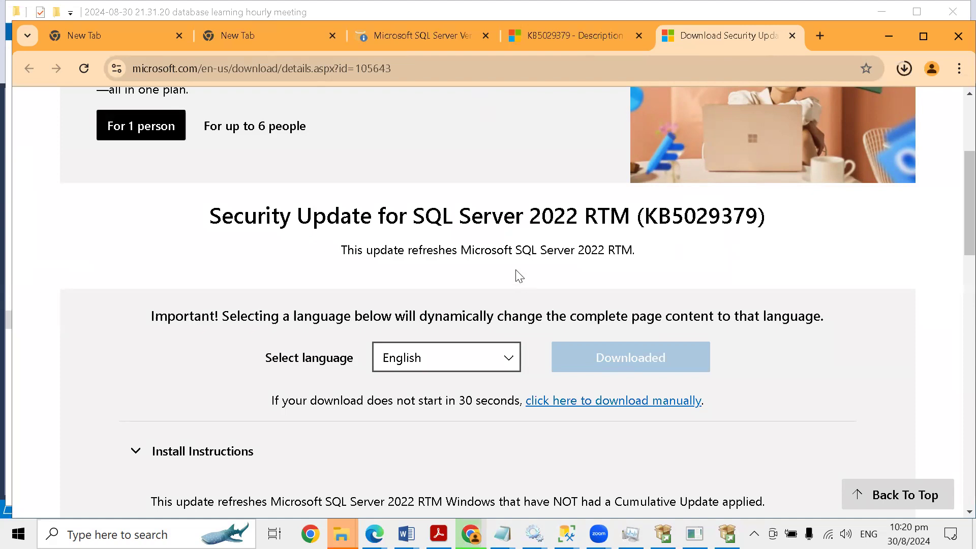
Step: Switch to the Downloads folder in File Explorer and try to run the SQLServer2022-KB5029379-x64 update package as administrator
scroll(508, 280, "down", 3)
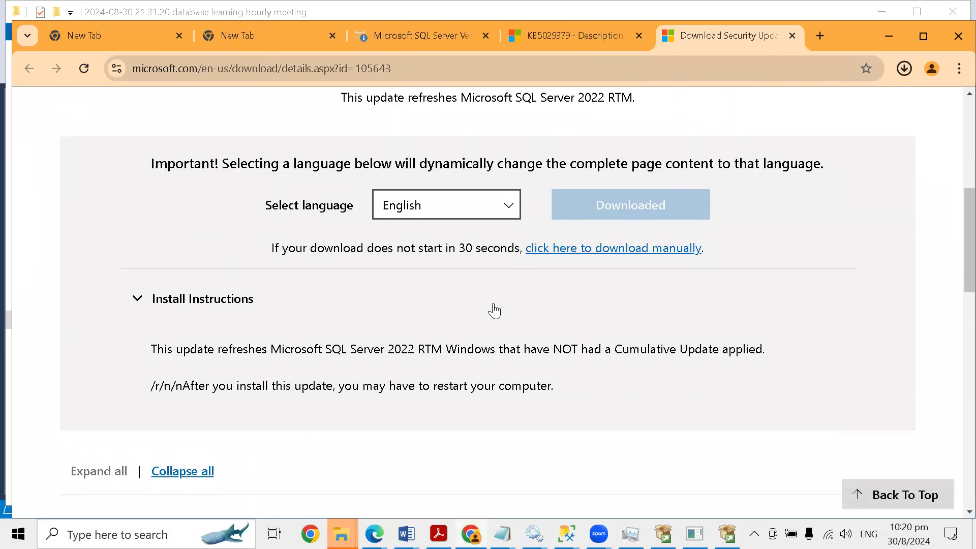
scroll(501, 305, "down", 3)
left_click(341, 534)
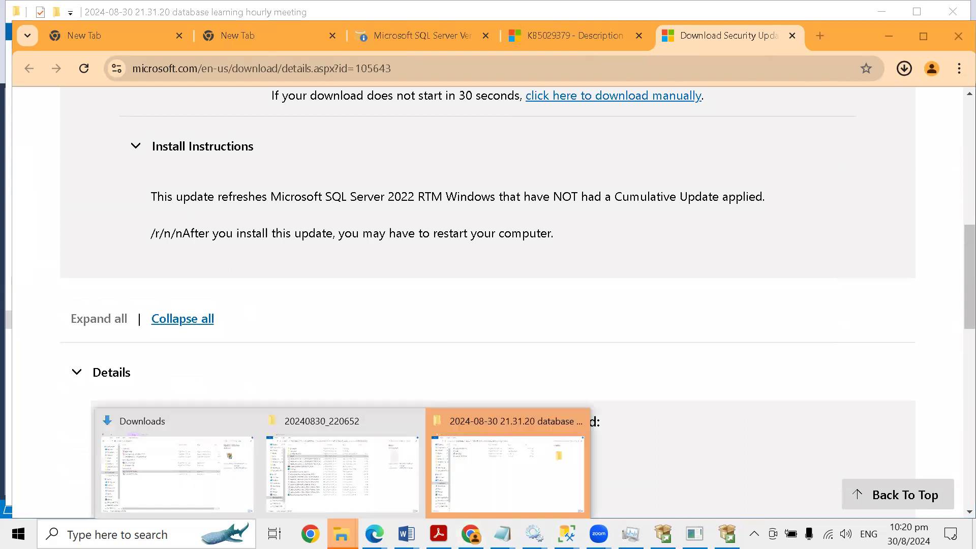
left_click(184, 424)
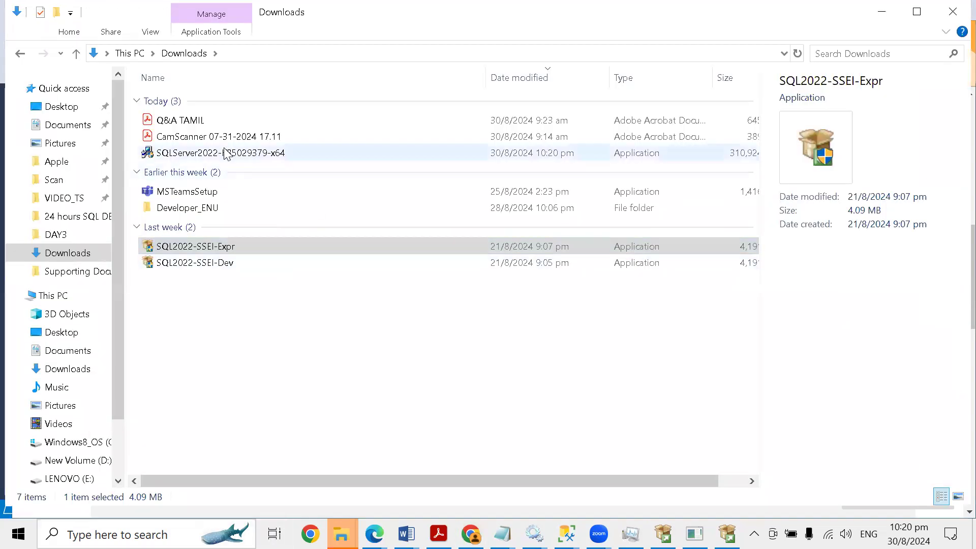
left_click(226, 153)
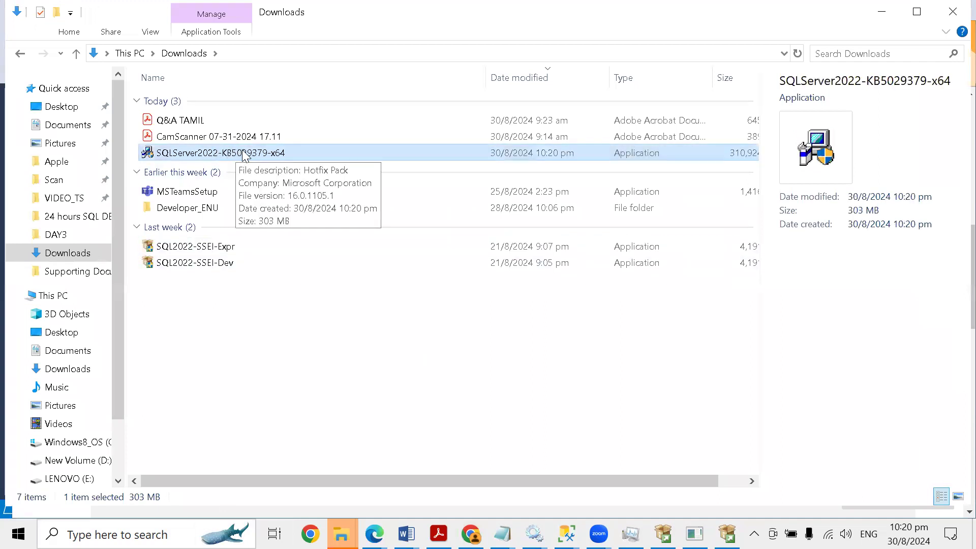
right_click(244, 156)
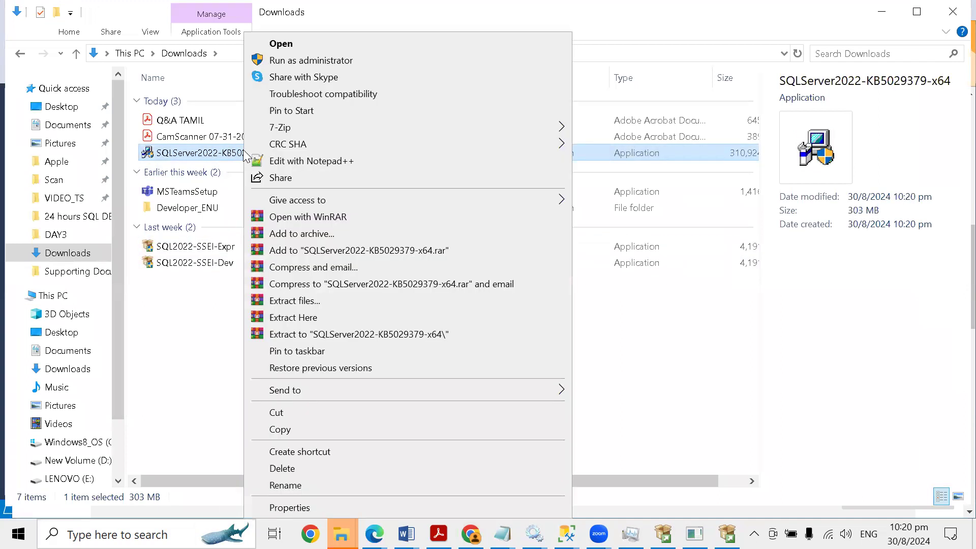
left_click(294, 63)
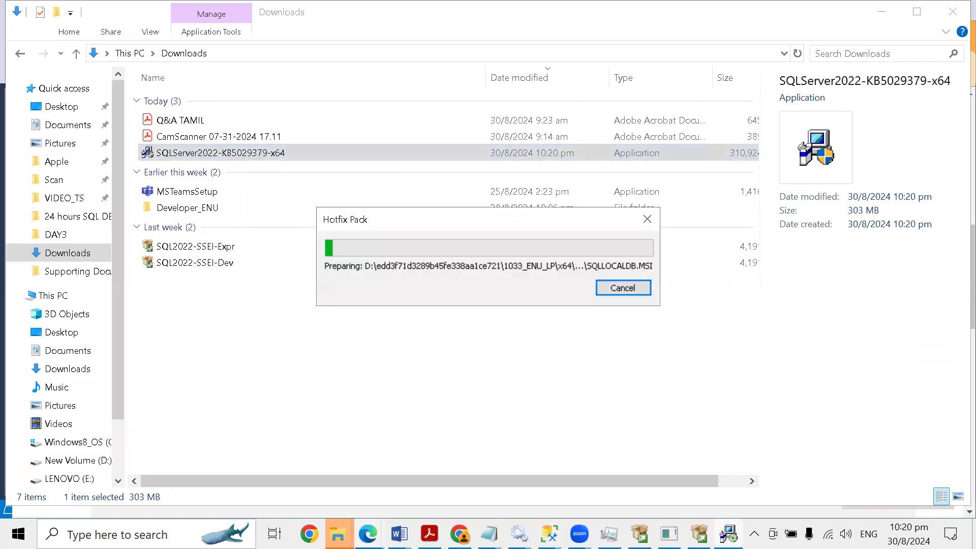
mouse_move(369, 534)
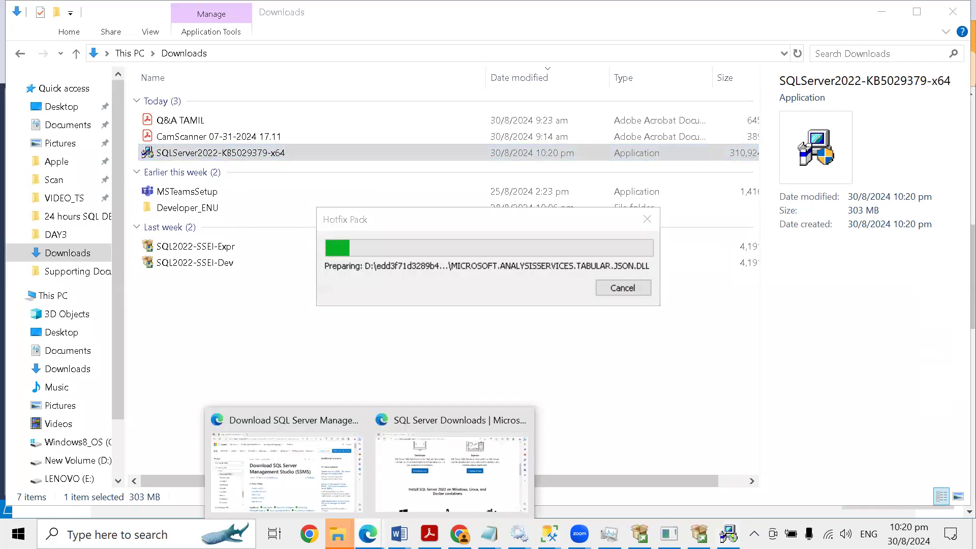
left_click(295, 426)
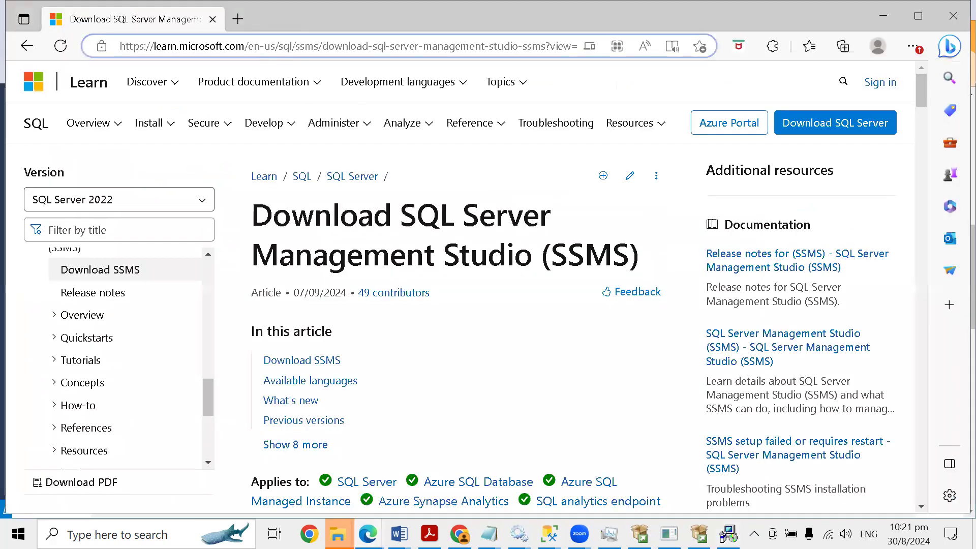
mouse_move(338, 533)
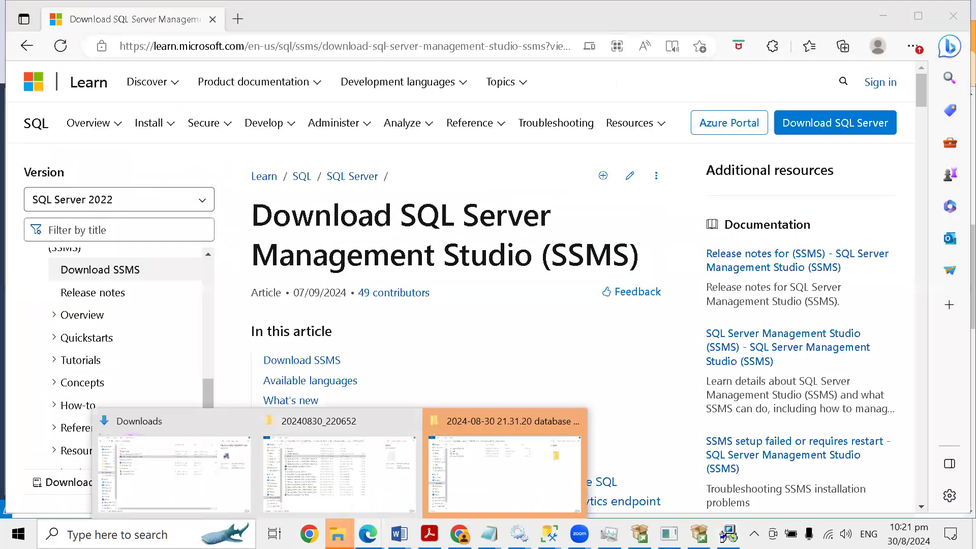
mouse_move(369, 534)
left_click(460, 534)
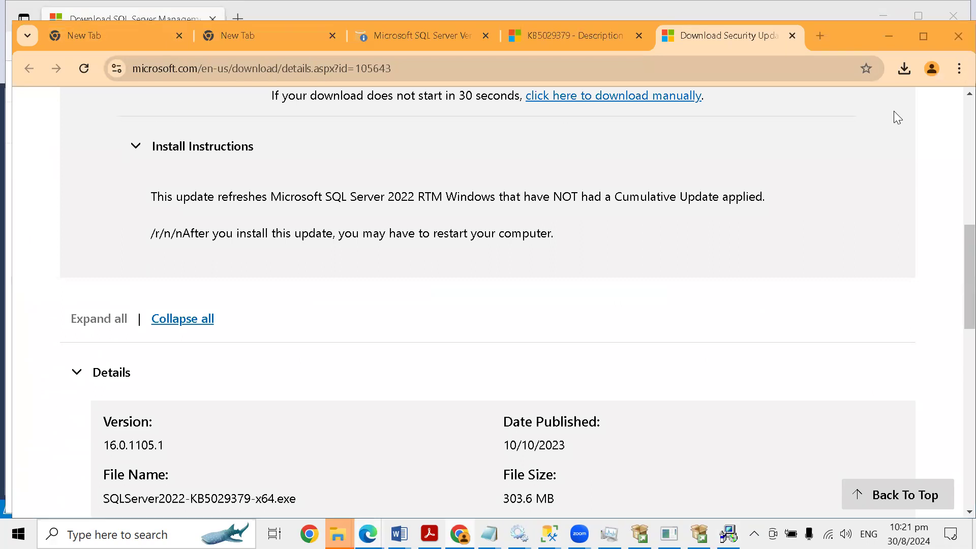
left_click(580, 36)
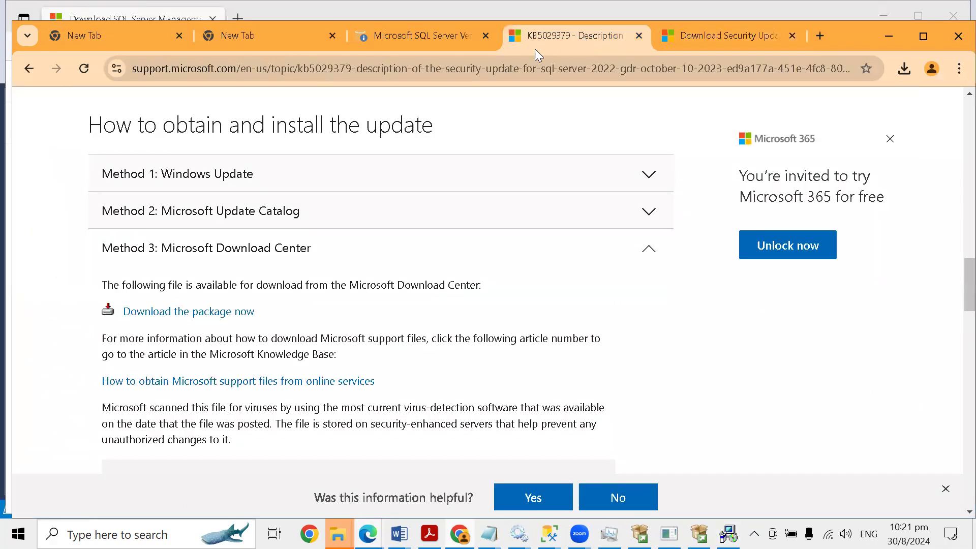
left_click(433, 35)
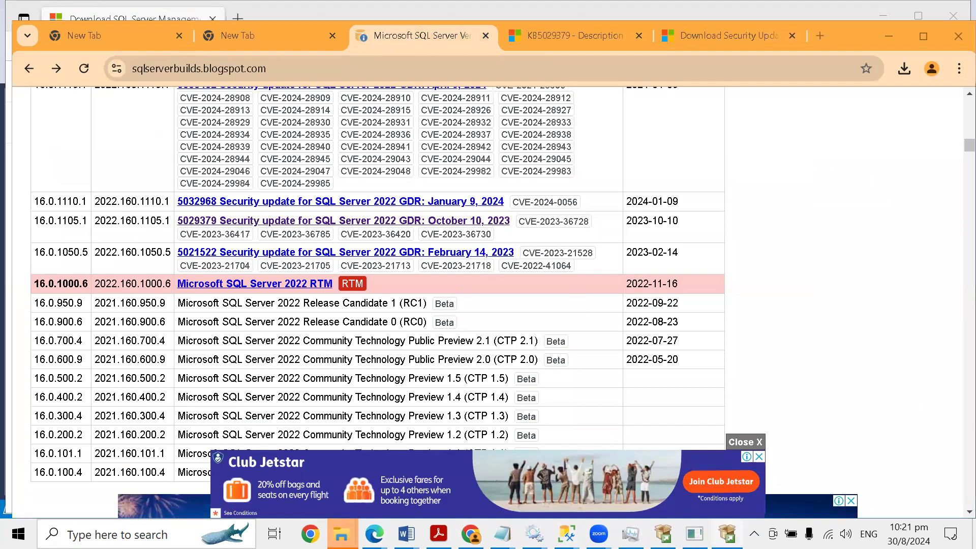
Step: Quit the open SQL Server 2022 Setup wizard and exit the SQL Server 2022 Express Edition installer
left_click_drag(458, 94, 441, 65)
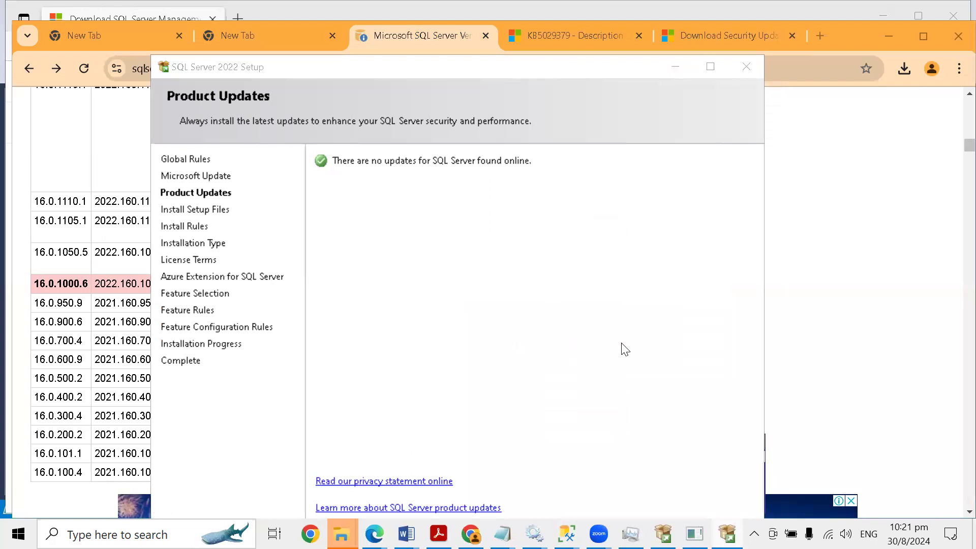
left_click(746, 66)
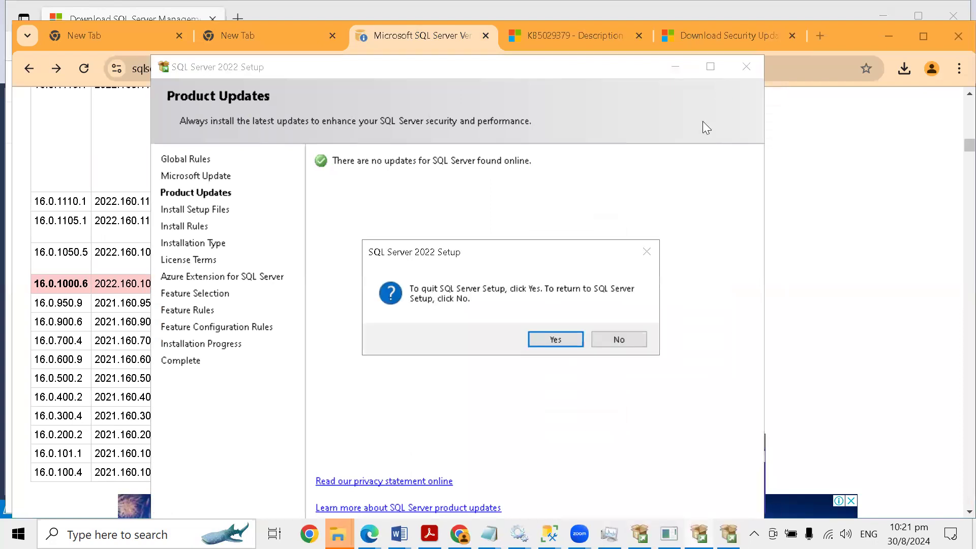
left_click(555, 339)
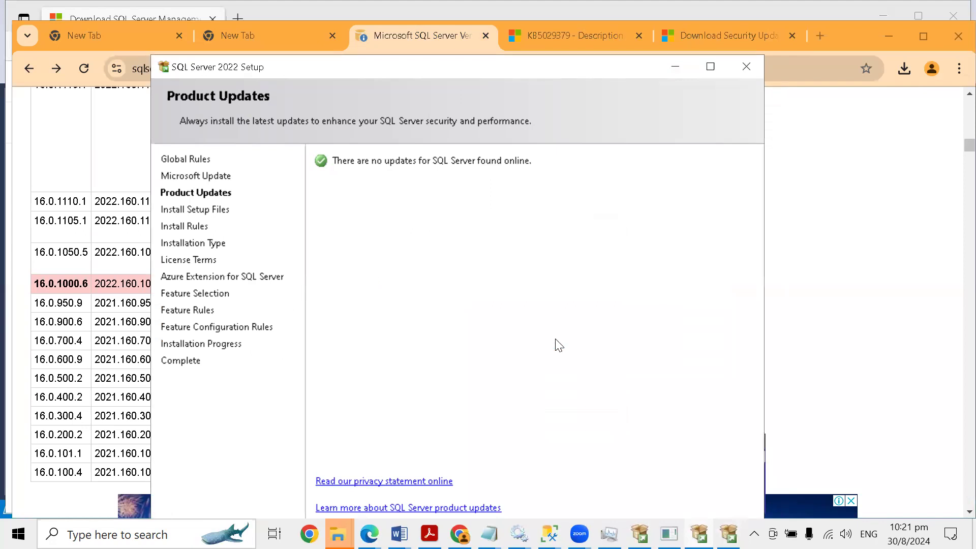
left_click(727, 534)
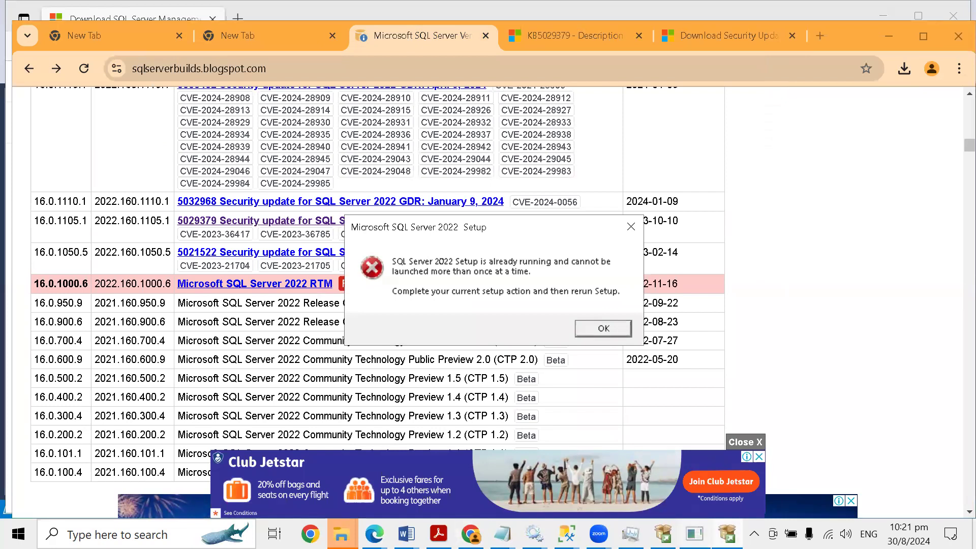
left_click(605, 329)
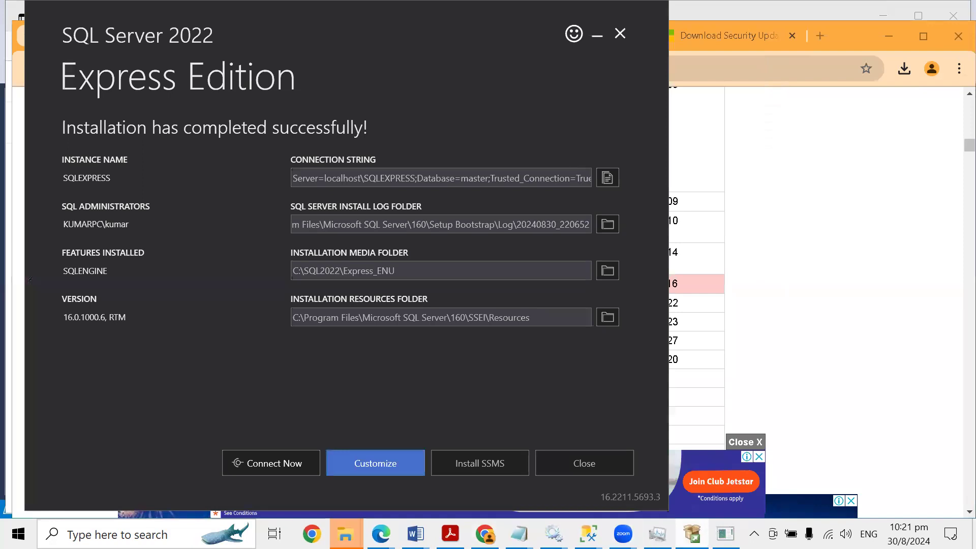
left_click(583, 464)
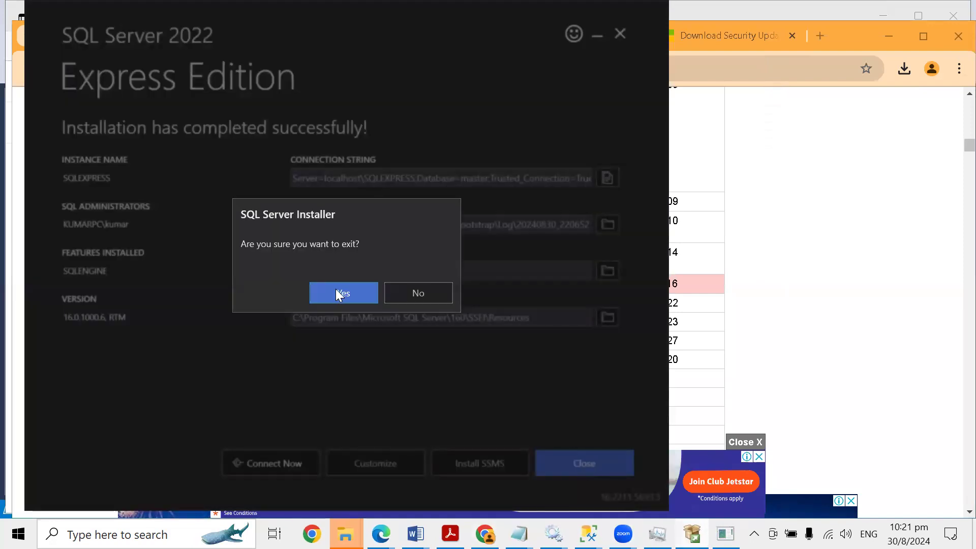
left_click(337, 294)
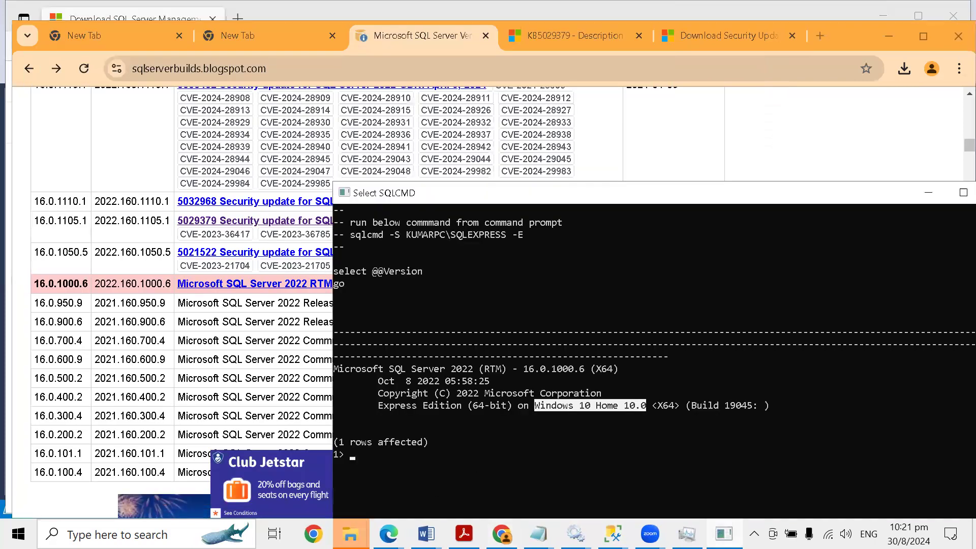
Step: Return to the Downloads folder and run SQLServer2022-KB5029379-x64 as administrator again
mouse_move(356, 523)
left_click(194, 423)
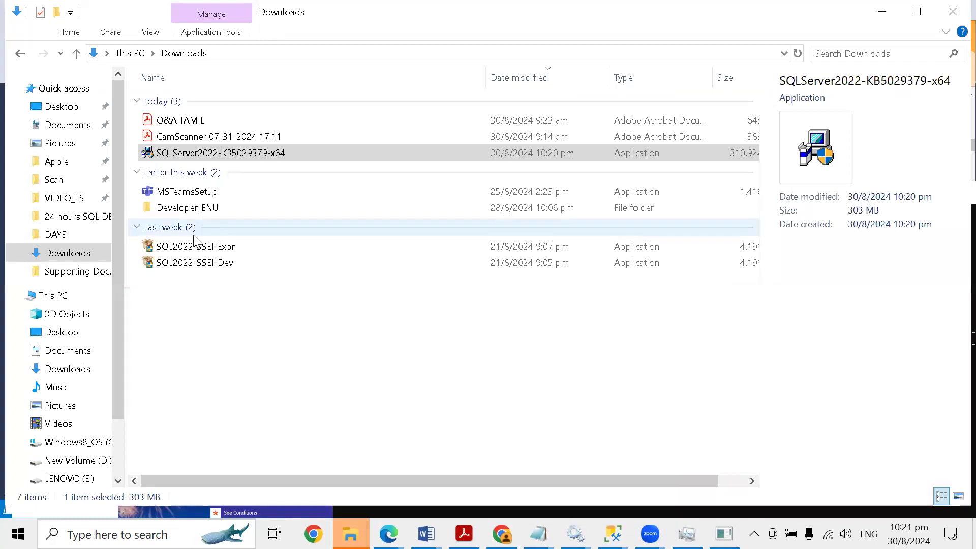
right_click(209, 156)
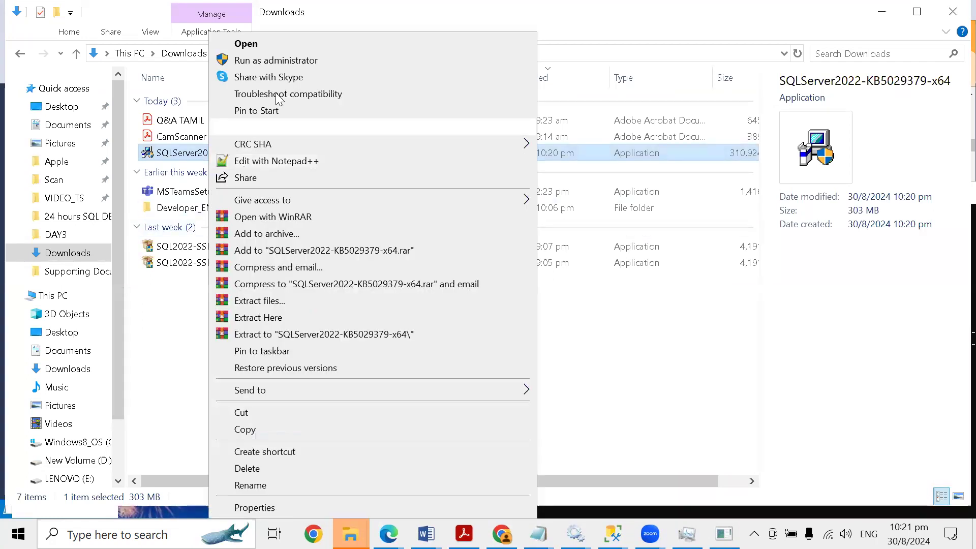
left_click(263, 61)
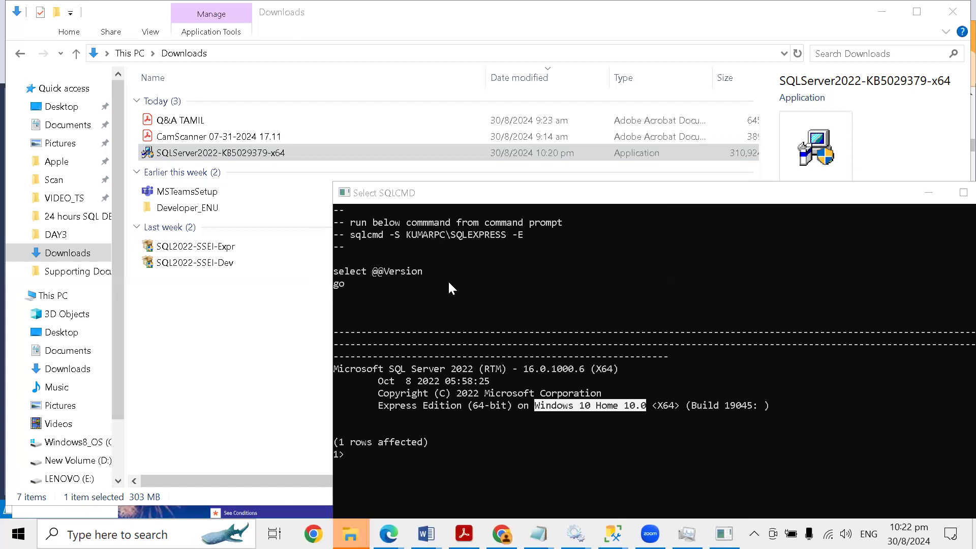
left_click(724, 532)
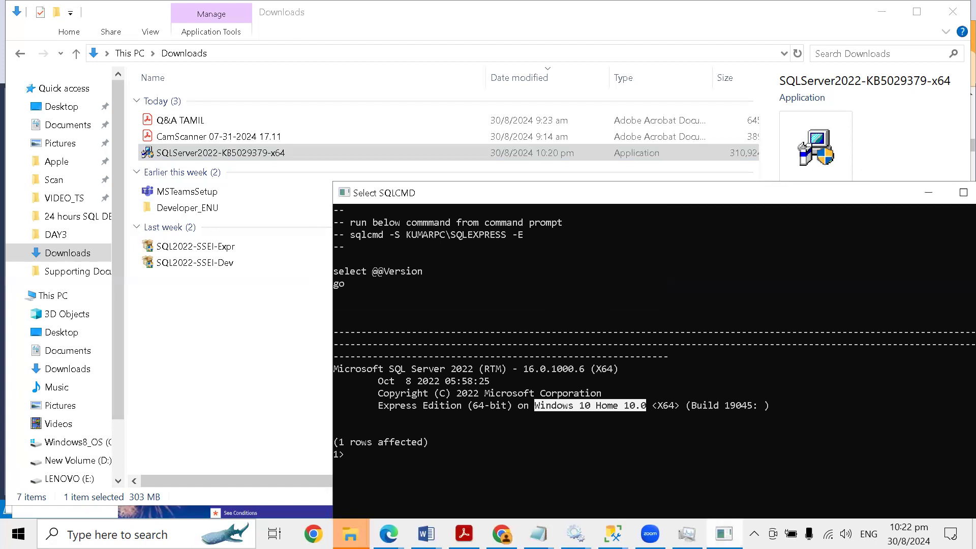
mouse_move(725, 533)
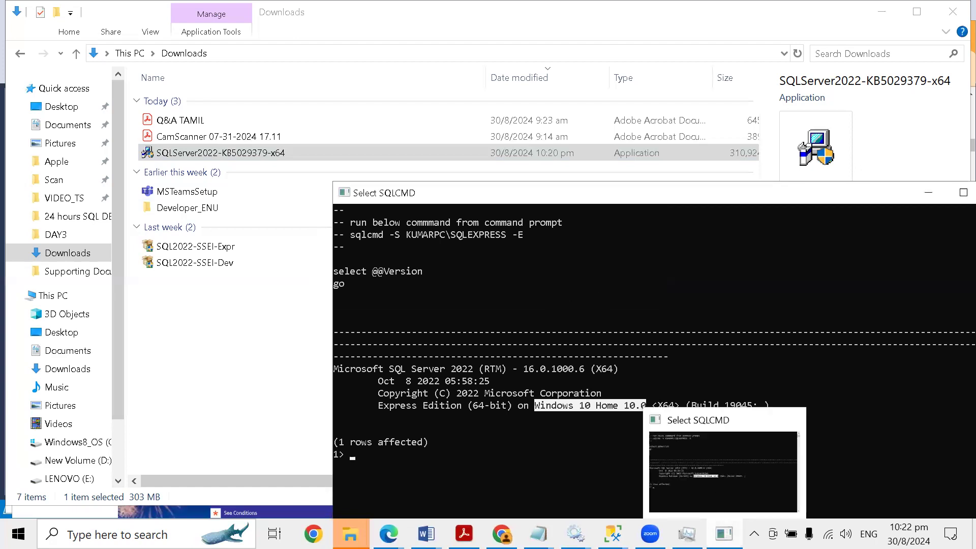
left_click(756, 286)
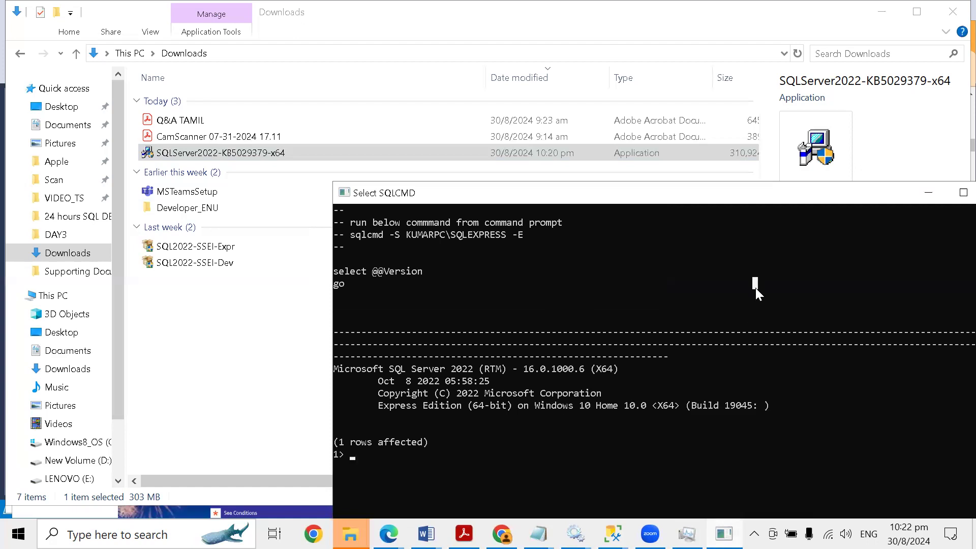
left_click_drag(636, 194, 648, 81)
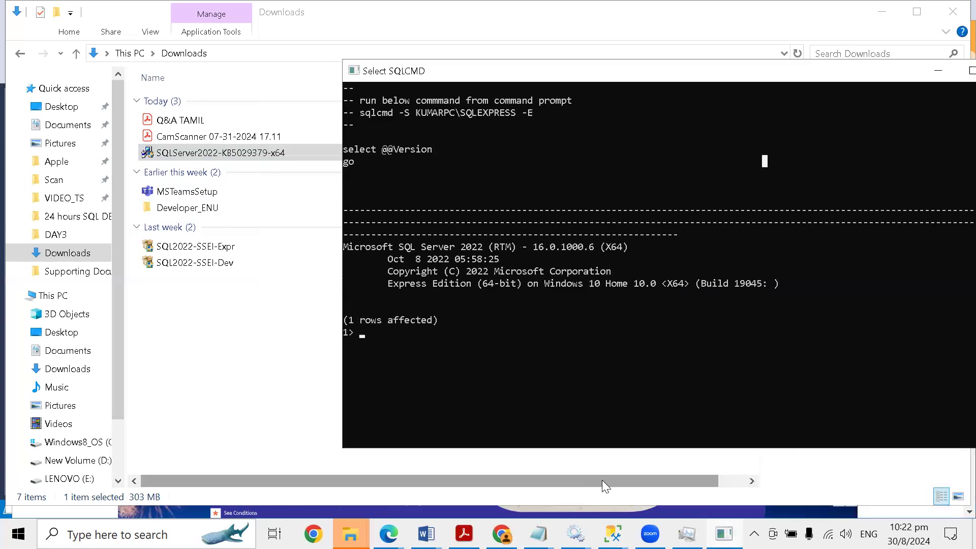
Step: Accept the license terms in the SQL Server 2022 update wizard and proceed to the feature selection
mouse_move(687, 534)
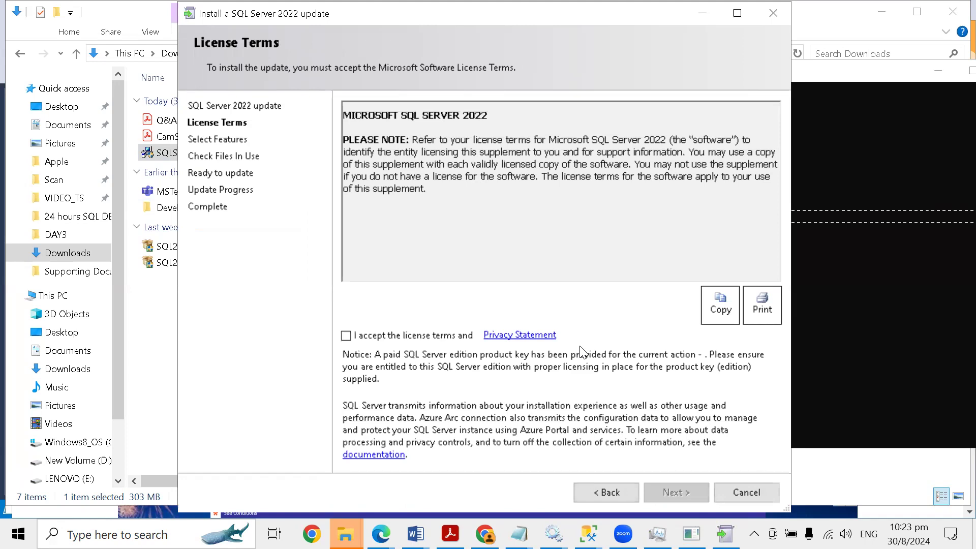
left_click(345, 336)
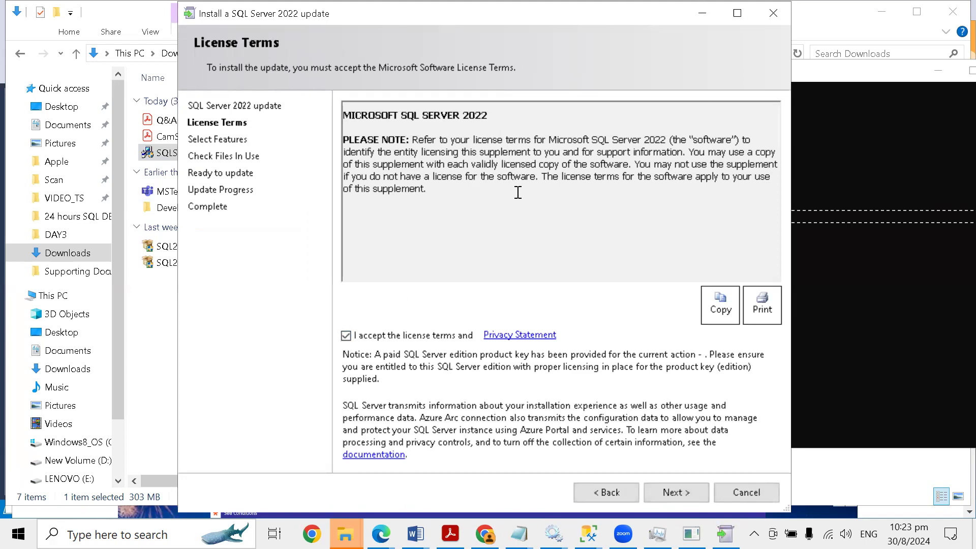
left_click(677, 492)
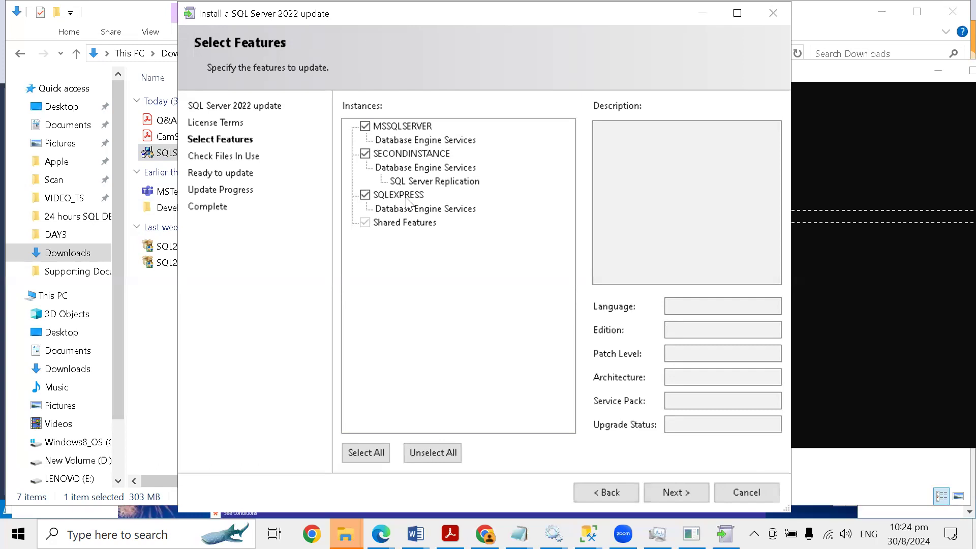
Step: Exclude the MSSQLSERVER and SECONDINSTANCE instances from the update on a trial basis, then include both again
left_click(365, 154)
left_click(365, 154)
left_click(365, 127)
left_click(364, 154)
left_click(365, 155)
left_click(365, 126)
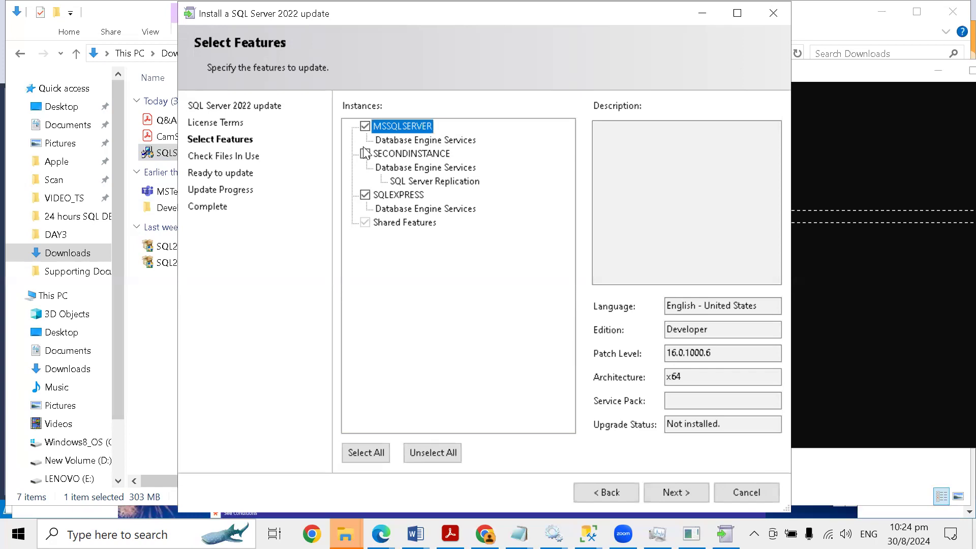
left_click(365, 155)
Step: Check the edition and patch level of the SECONDINSTANCE, SQLEXPRESS and MSSQLSERVER instances in the update's feature list
left_click(406, 154)
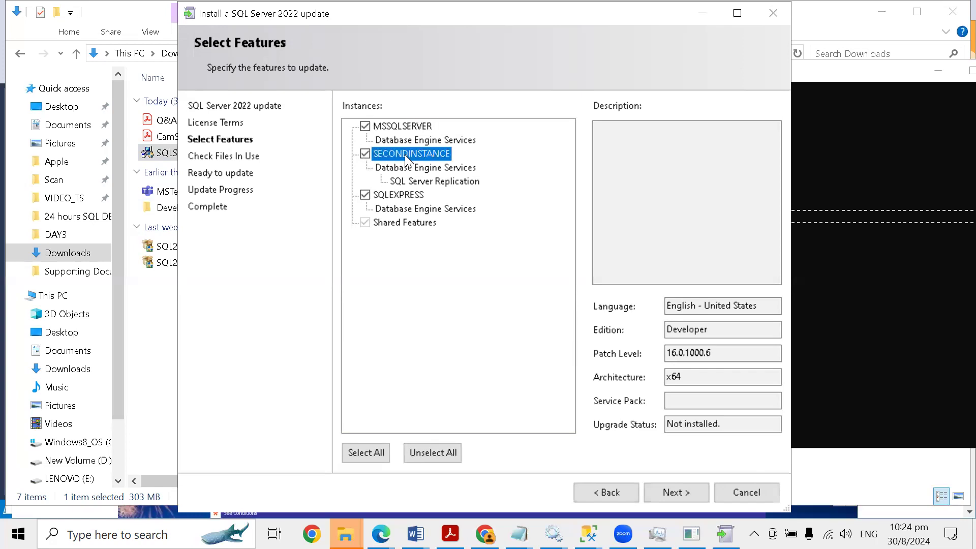
left_click(409, 197)
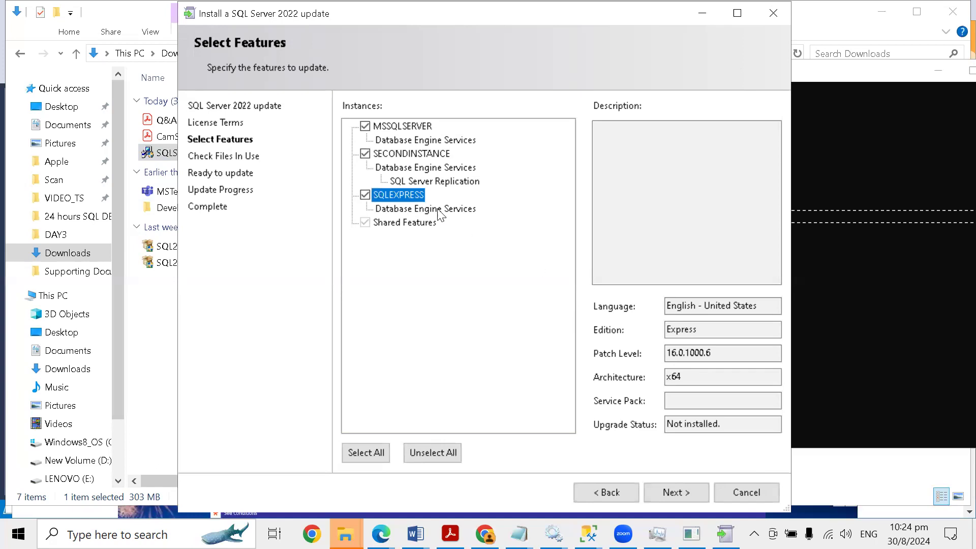
left_click(685, 353)
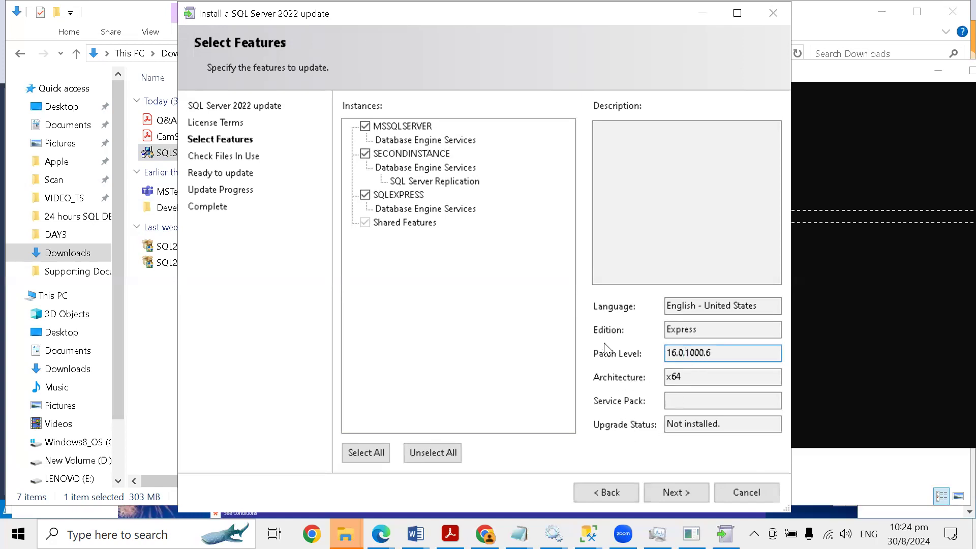
left_click(410, 154)
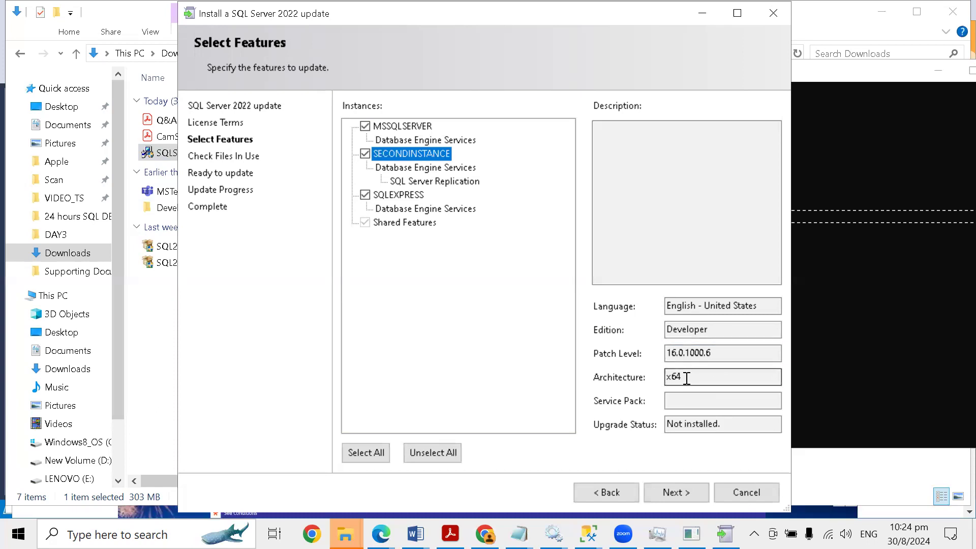
left_click(427, 126)
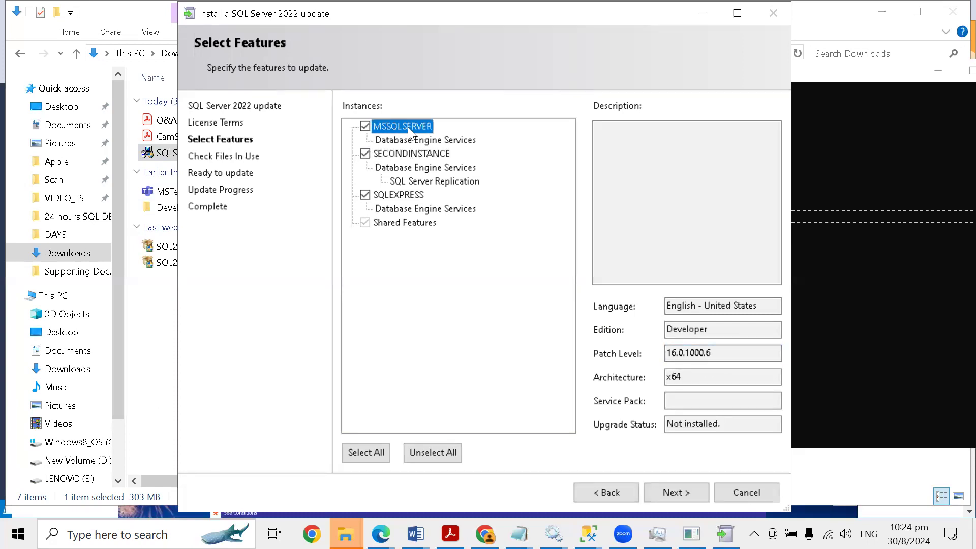
Step: Check the SQLEXPRESS instance's edition in the update's feature list and proceed to the files-in-use check
left_click(416, 200)
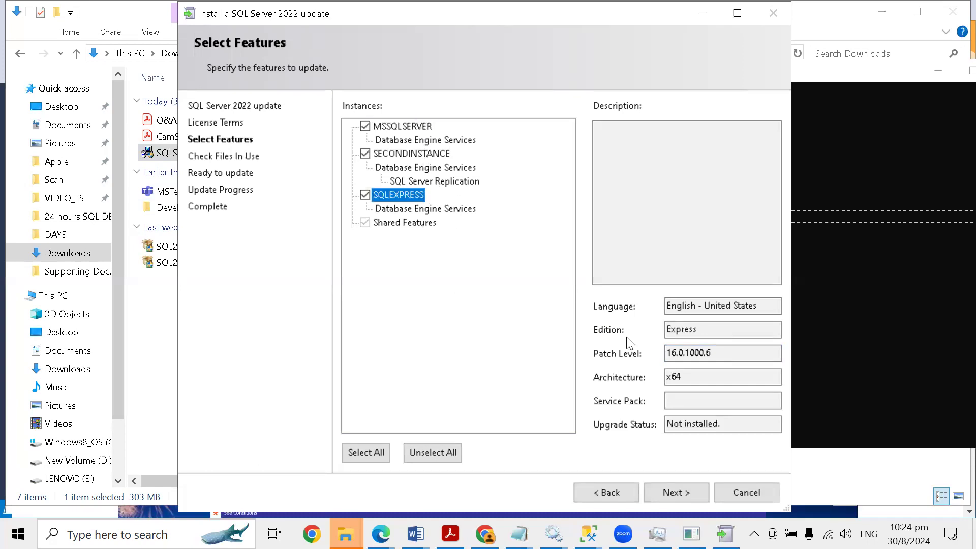
left_click(677, 491)
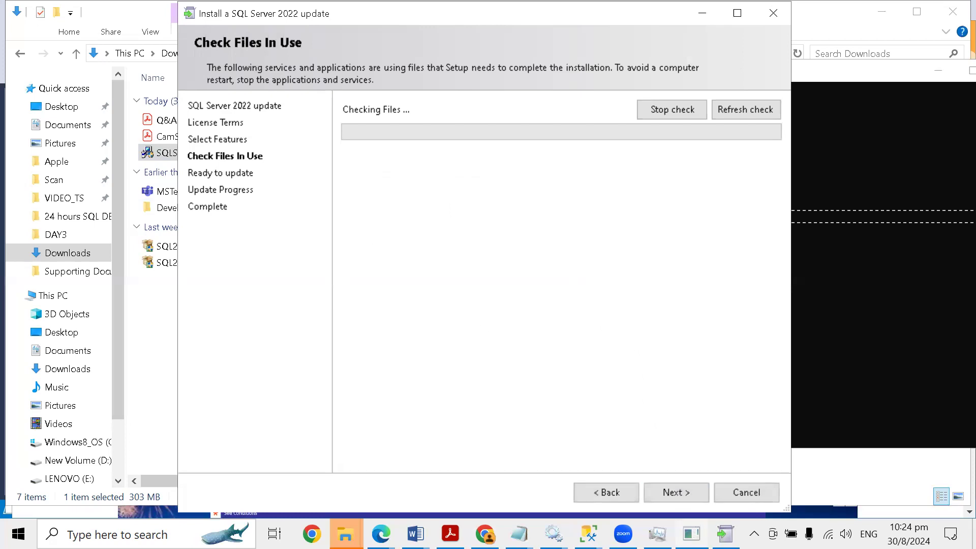
Step: Switch to the SQLQuery1 window of SQL Server Management Studio and connect to the Database Engine of the computer's default instance
left_click(588, 534)
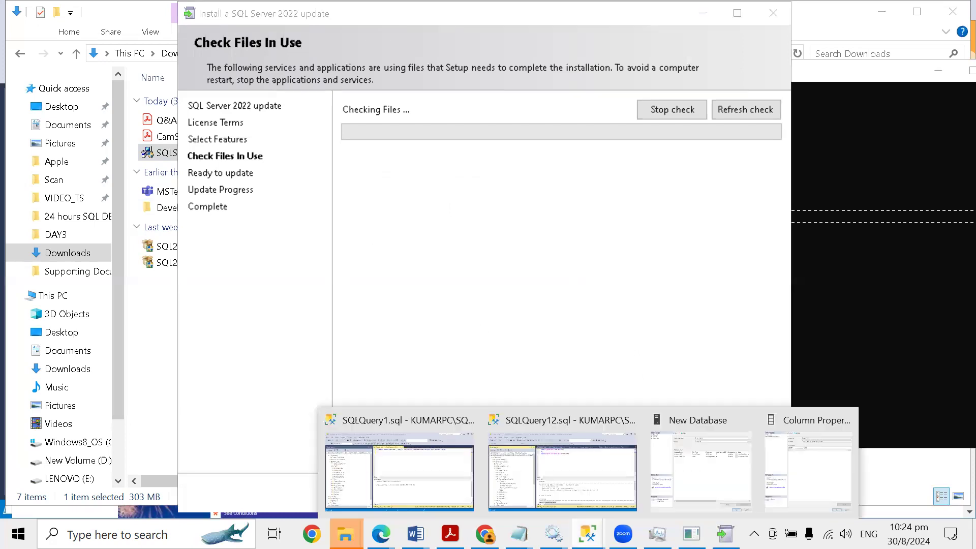
left_click(426, 426)
left_click(12, 135)
left_click(20, 119)
left_click(34, 132)
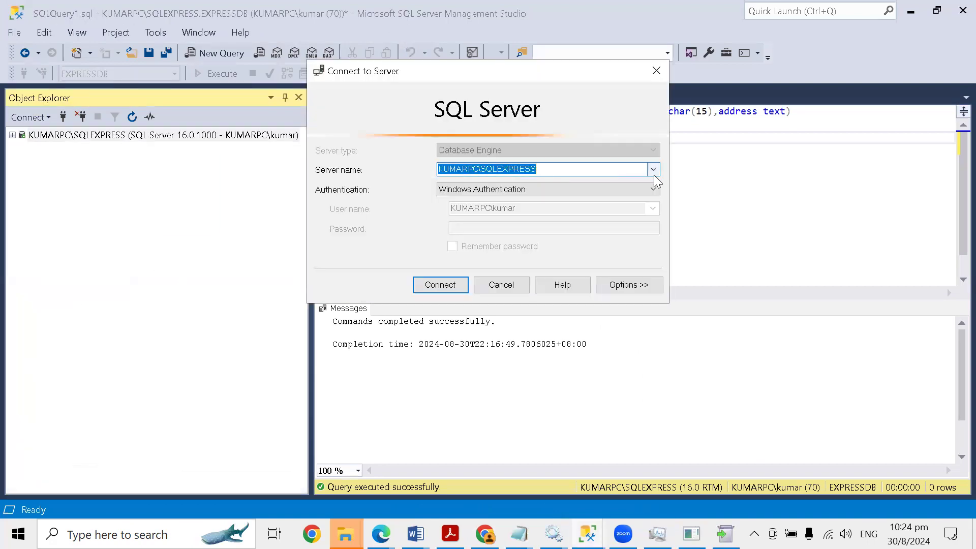
left_click(654, 170)
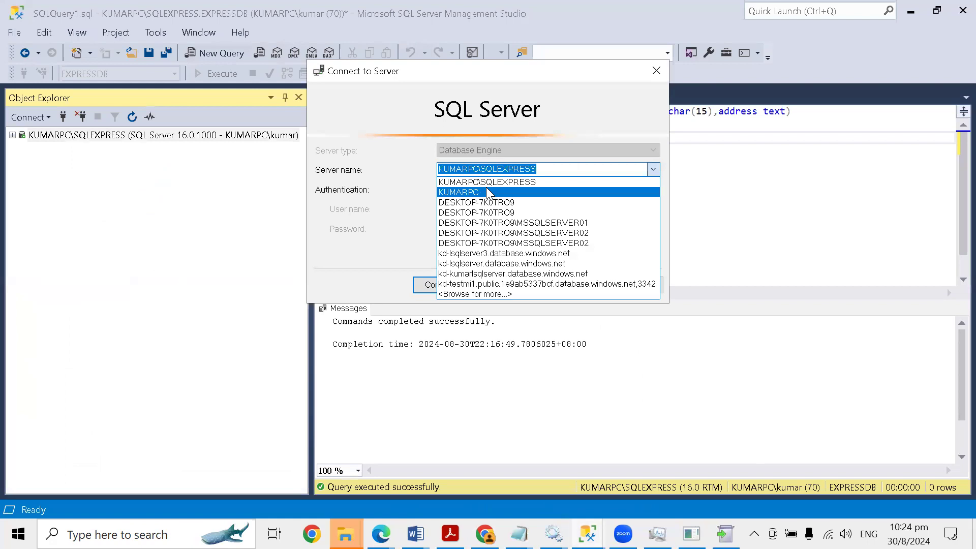
left_click(482, 193)
left_click(451, 285)
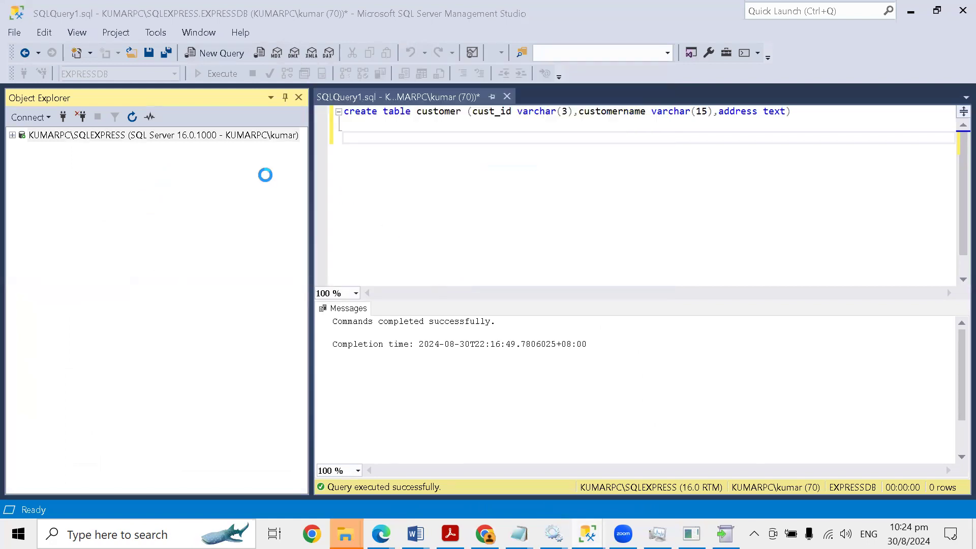
Step: Browse the local servers to connect to the SECONDINSTANCE Database Engine, and collapse the default instance and SECONDINSTANCE server trees
left_click(27, 120)
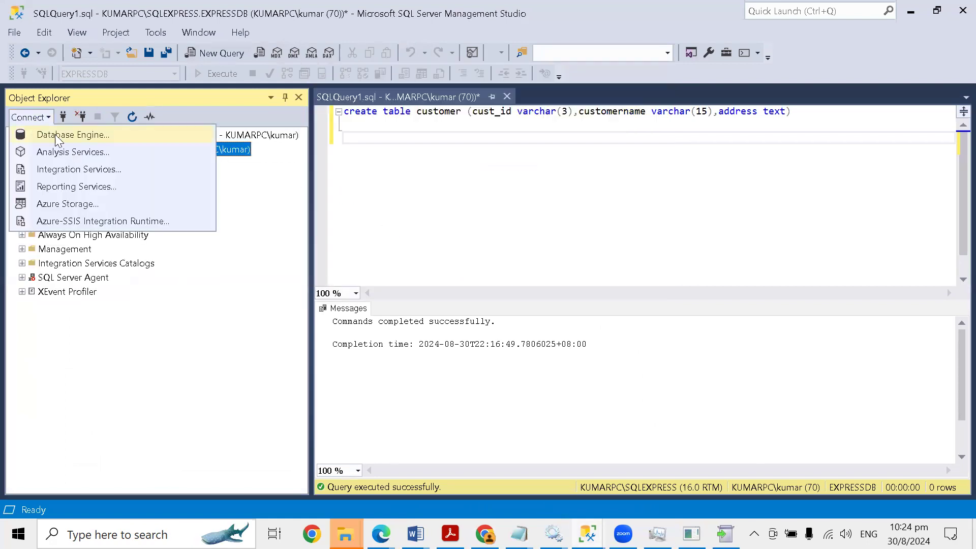
left_click(55, 133)
left_click(655, 170)
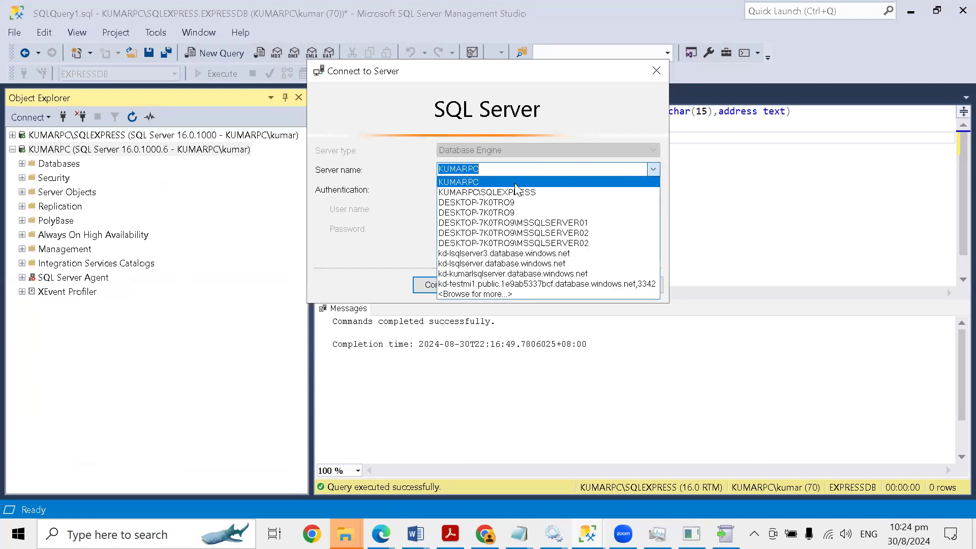
left_click(491, 295)
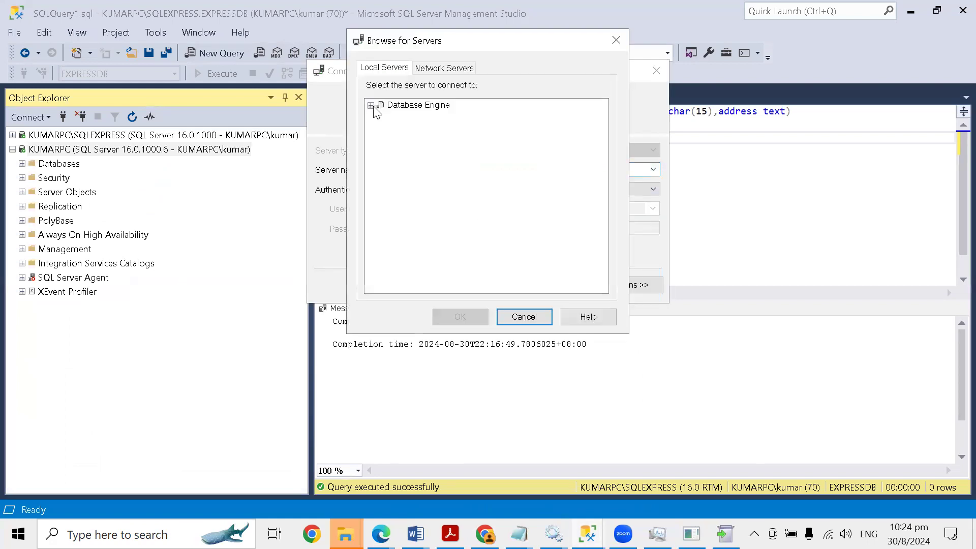
left_click(372, 106)
left_click(413, 128)
left_click(480, 318)
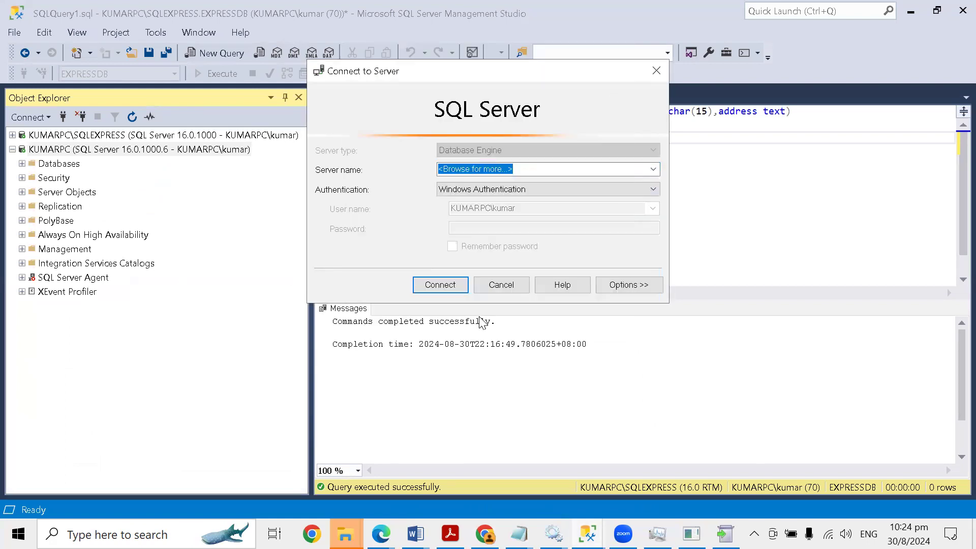
left_click(438, 284)
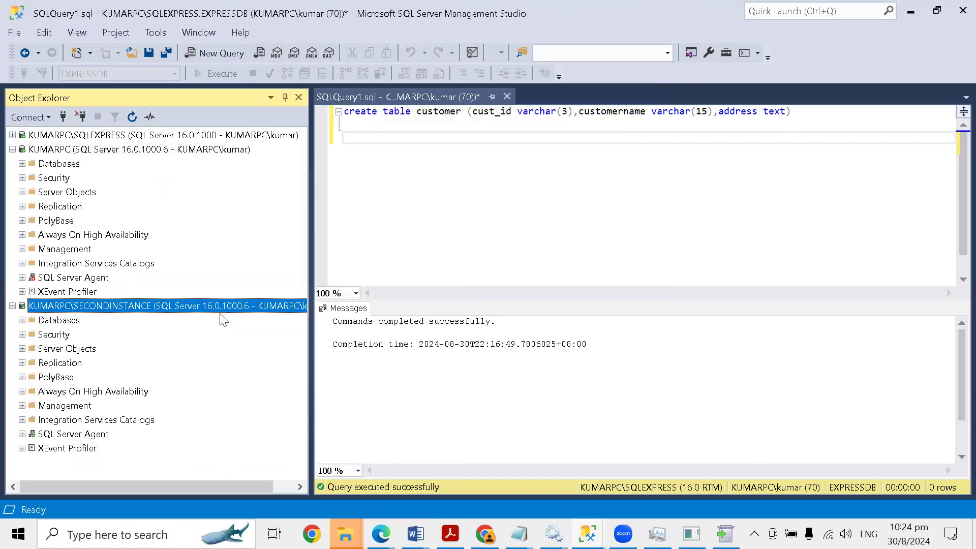
left_click(12, 150)
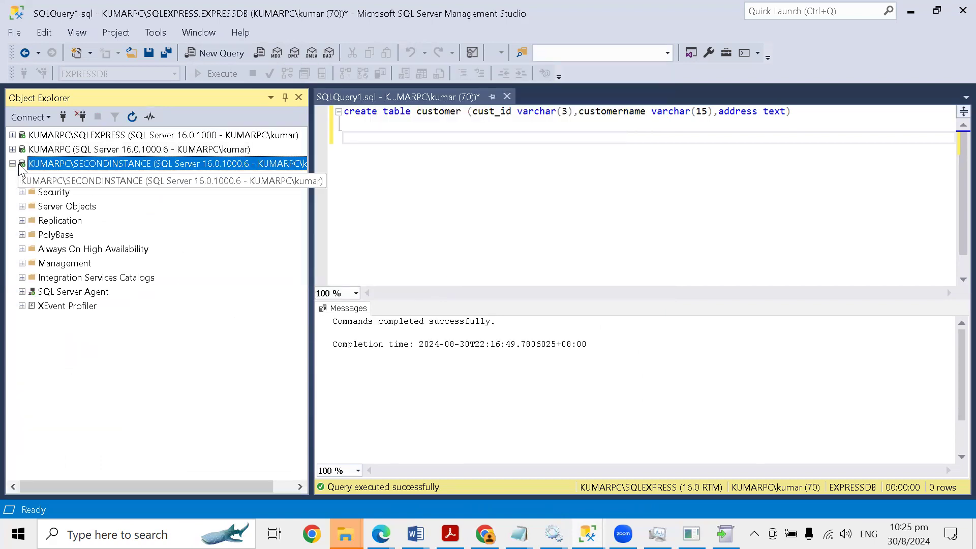
left_click(12, 163)
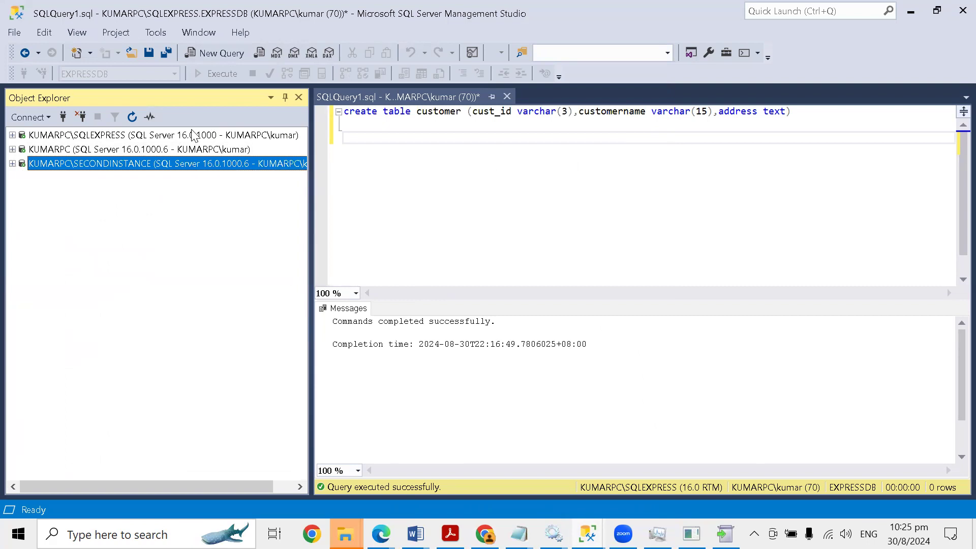
Step: Look up the build number of security update 5029379 on the SQL Server builds page in Chrome, and return to the update wizard
left_click(380, 533)
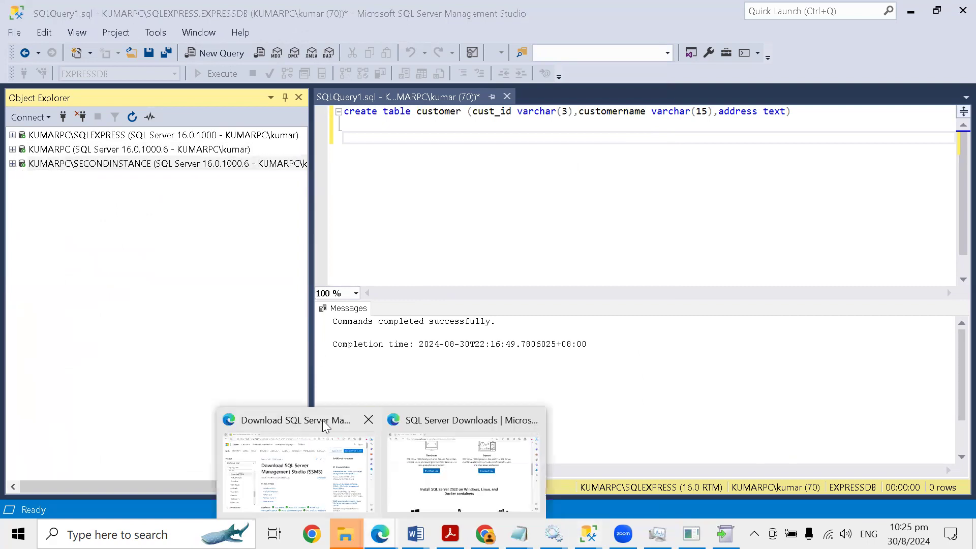
left_click(486, 534)
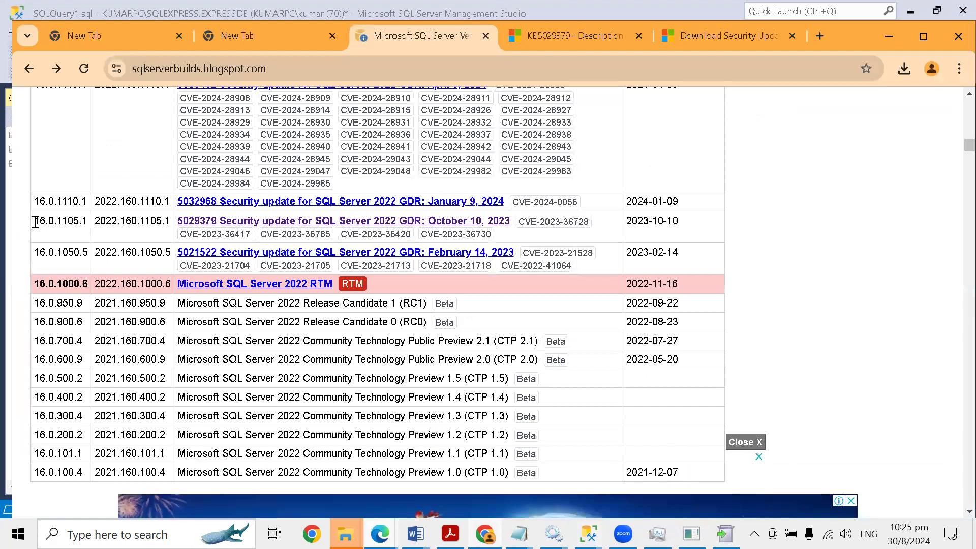
left_click_drag(35, 222, 97, 221)
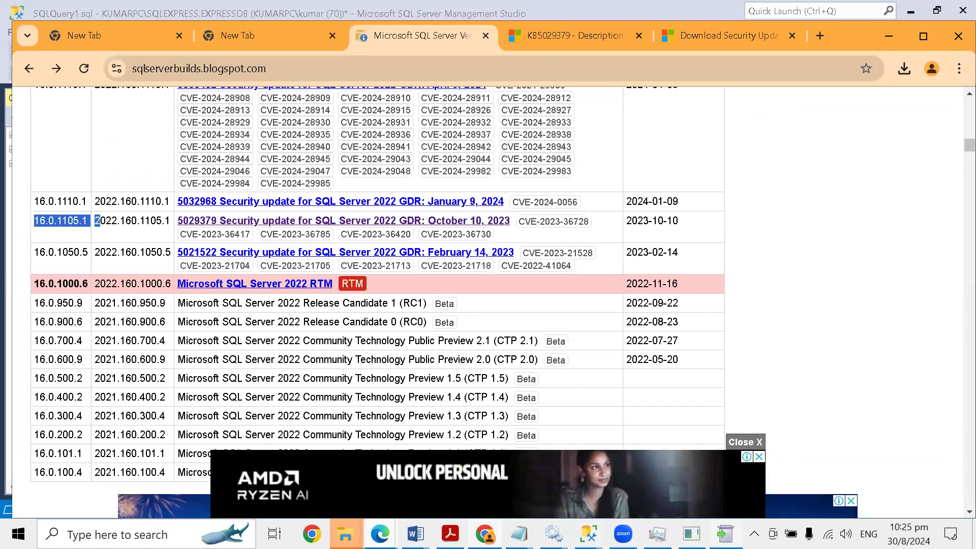
key("alt+Tab")
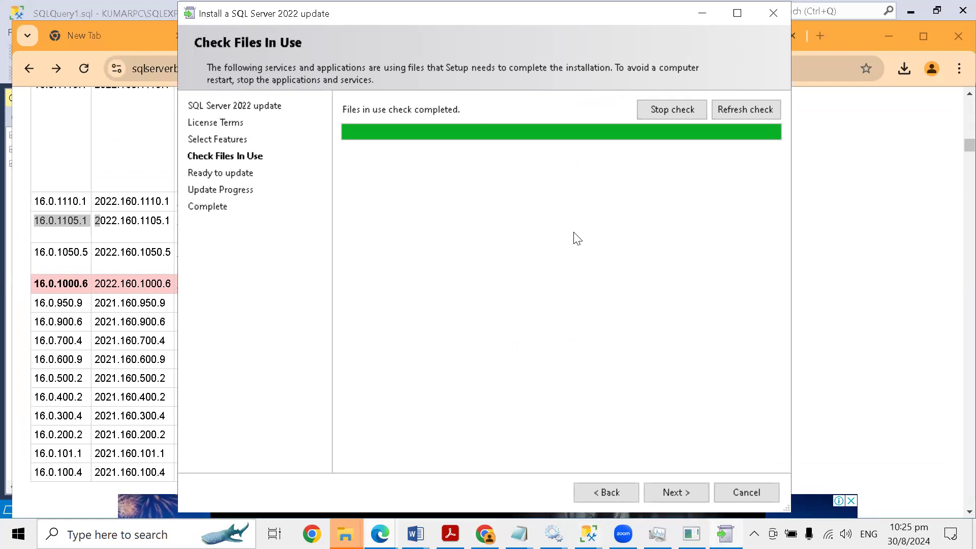
Step: Close the Column Properties and New Database dialogs and both SQL Server Management Studio windows, discarding the changes to SQLQuery1.sql
left_click(588, 534)
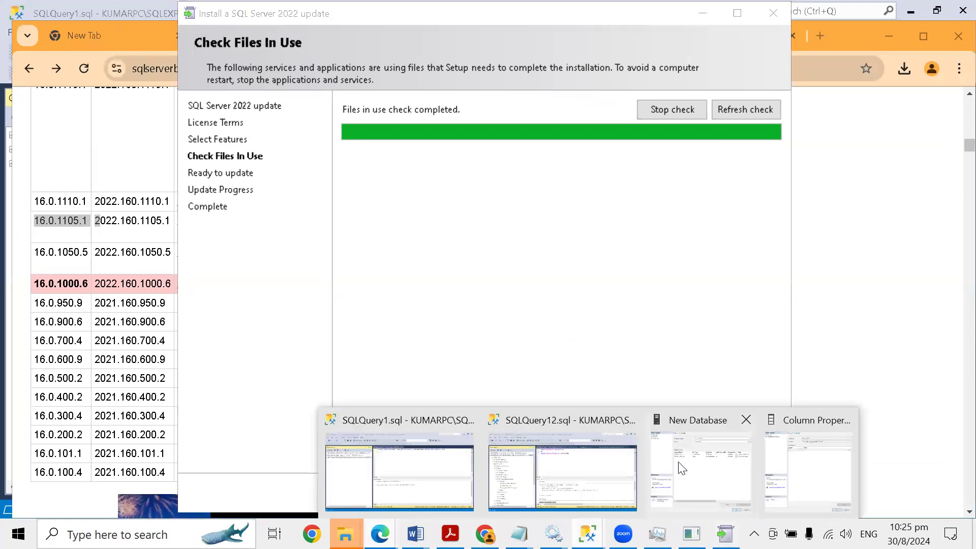
left_click(844, 419)
left_click(796, 417)
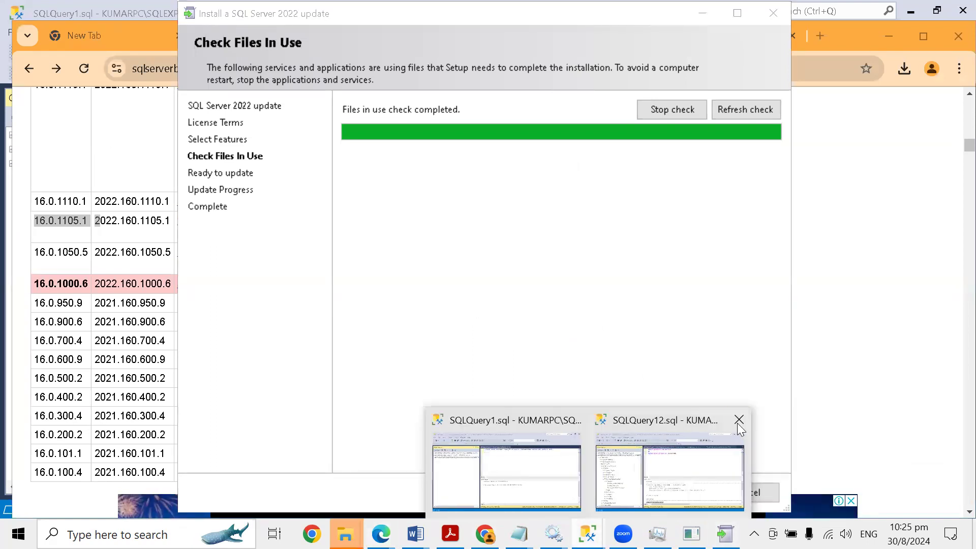
left_click(733, 424)
left_click(585, 376)
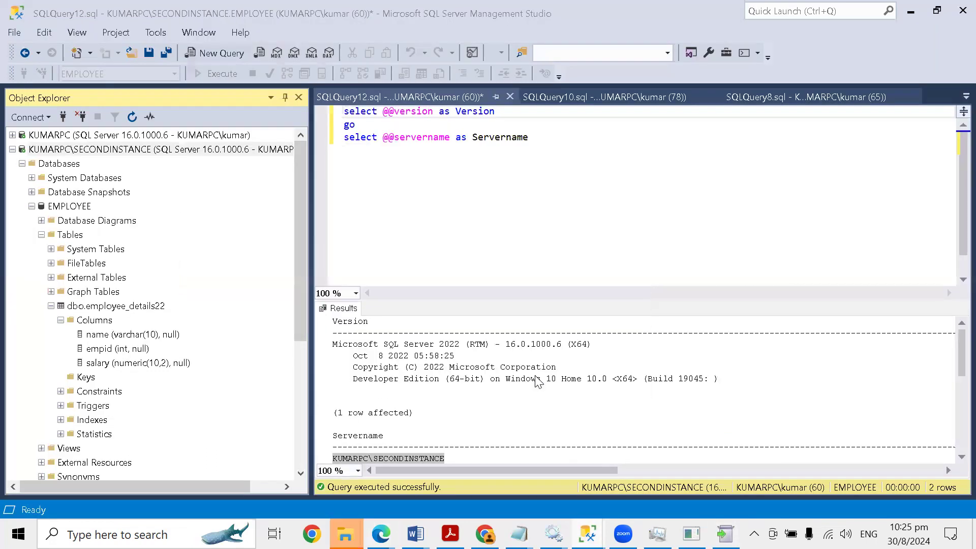
mouse_move(606, 518)
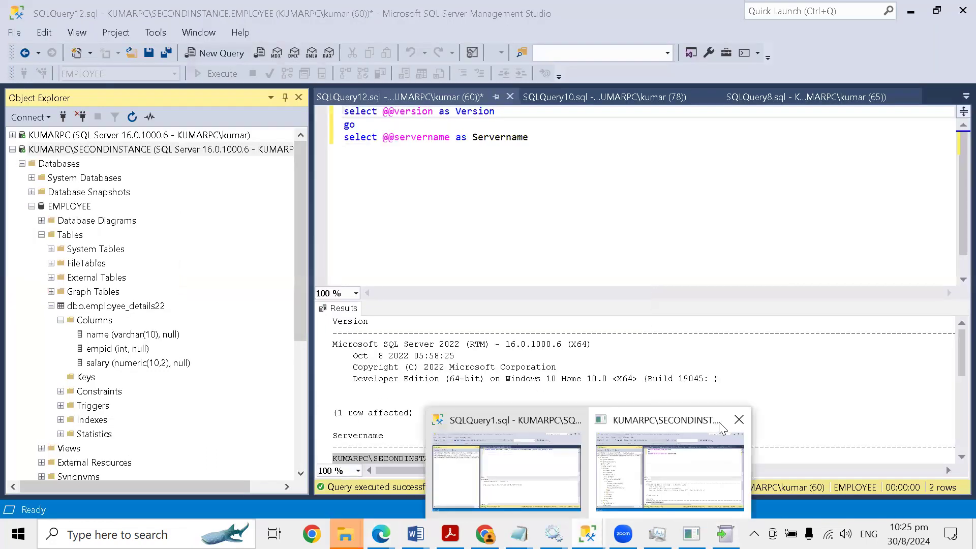
left_click(738, 419)
left_click(737, 420)
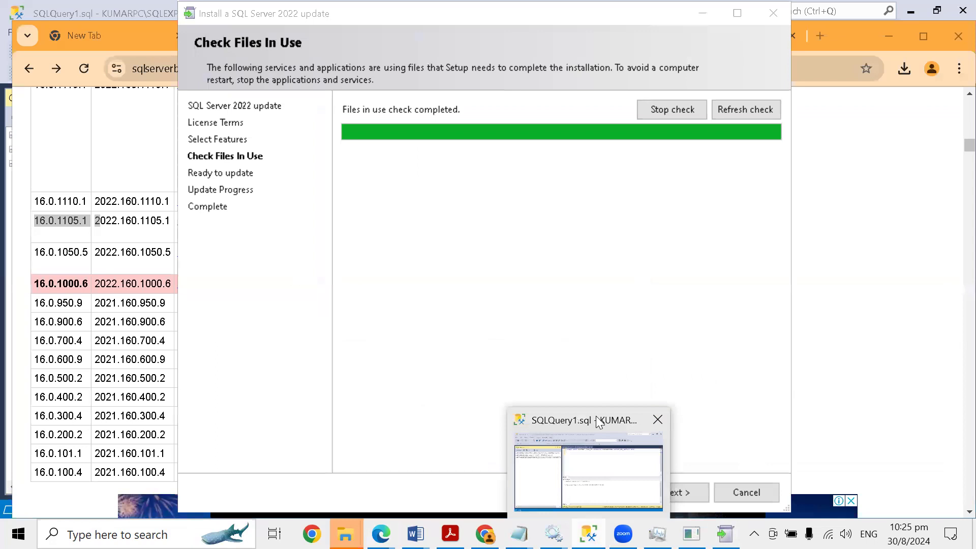
left_click(652, 424)
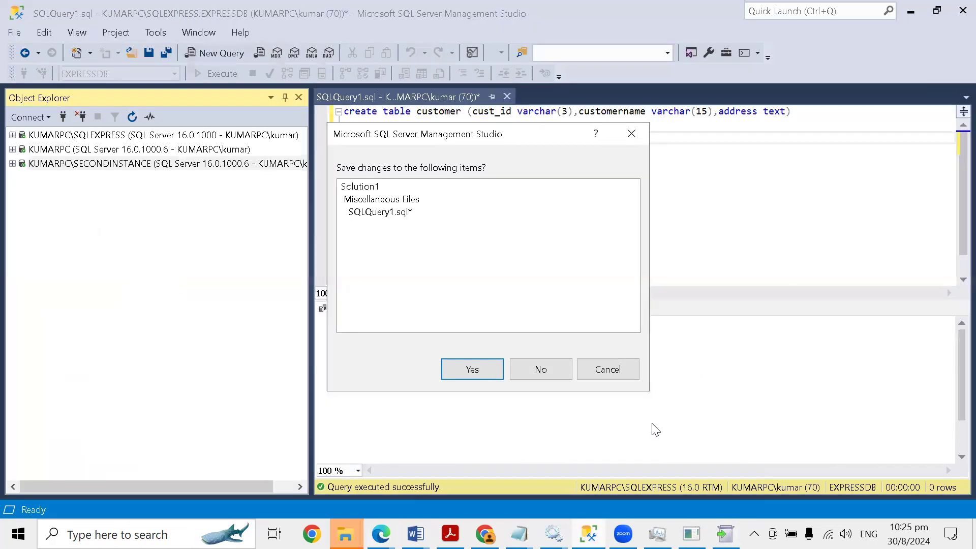
left_click(548, 377)
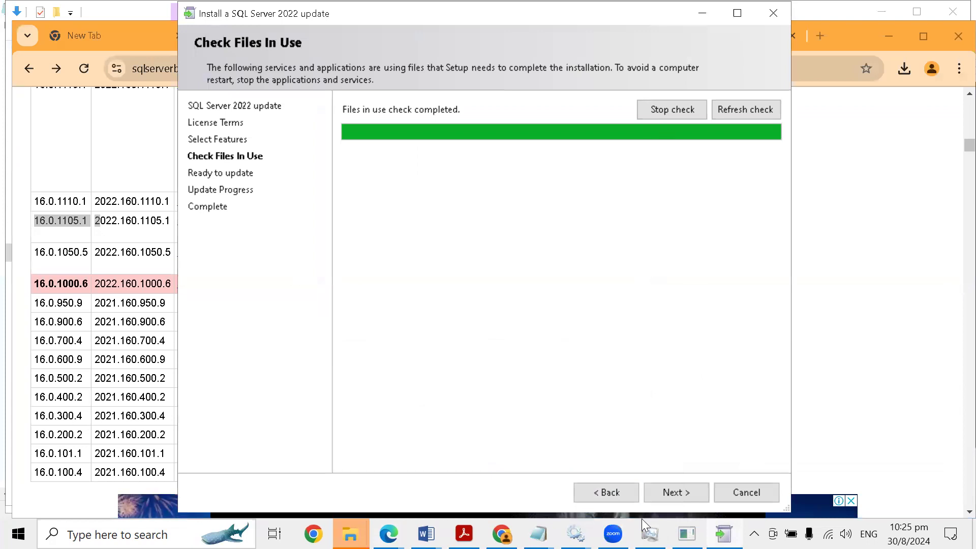
Step: Rerun the files-in-use check in the update wizard and proceed to the Ready to update summary
left_click(737, 107)
left_click(663, 490)
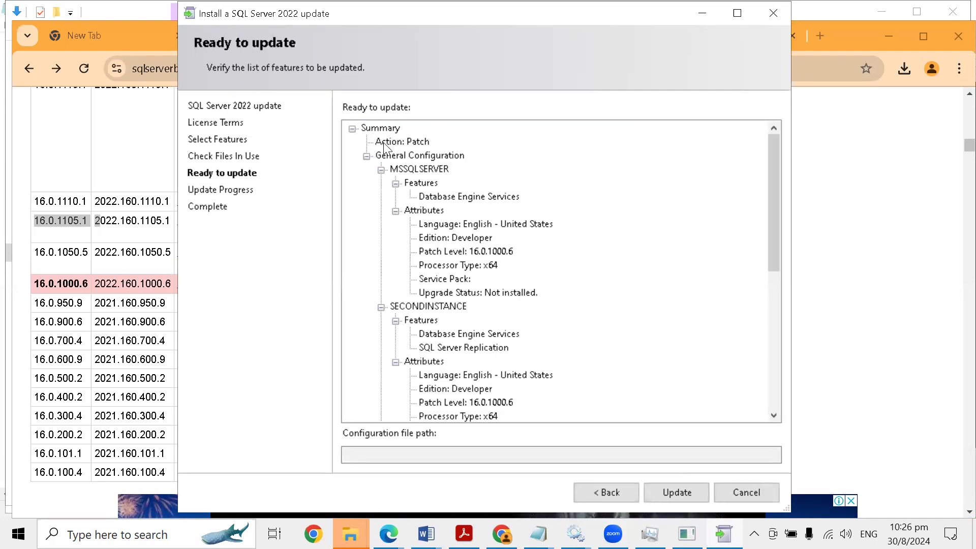
Step: Review the Patch action and the MSSQLSERVER, SECONDINSTANCE and SQLEXPRESS entries in the update summary, and start the update
left_click(411, 143)
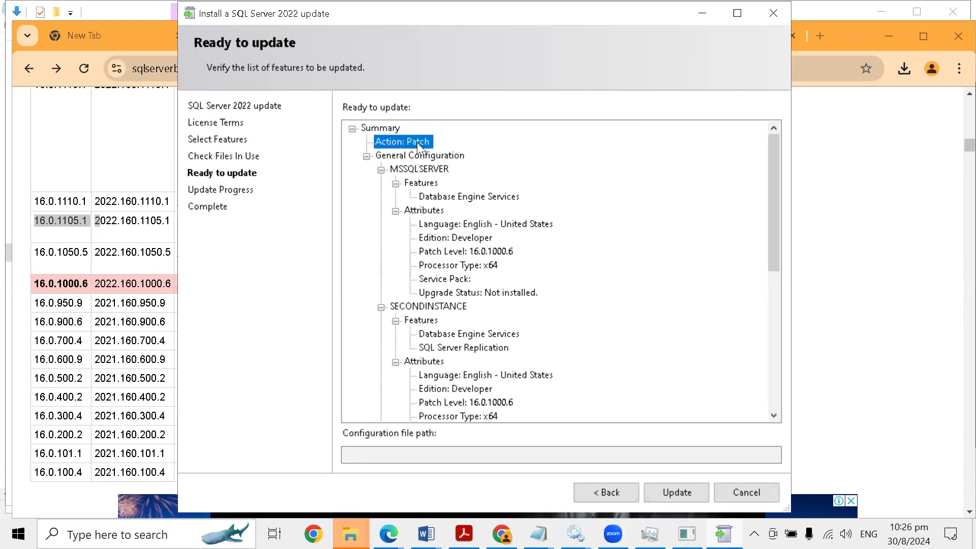
left_click(418, 169)
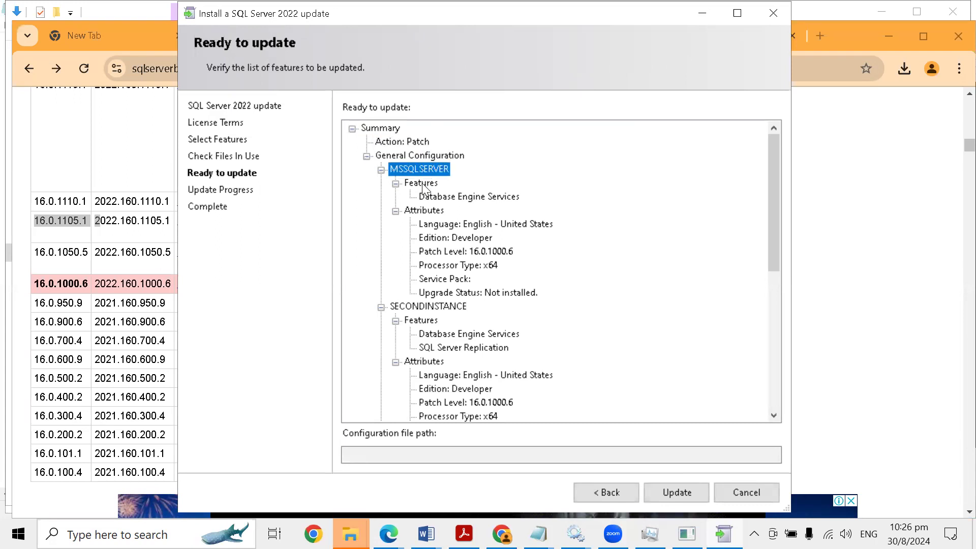
left_click(428, 307)
left_click(423, 169)
left_click(435, 306)
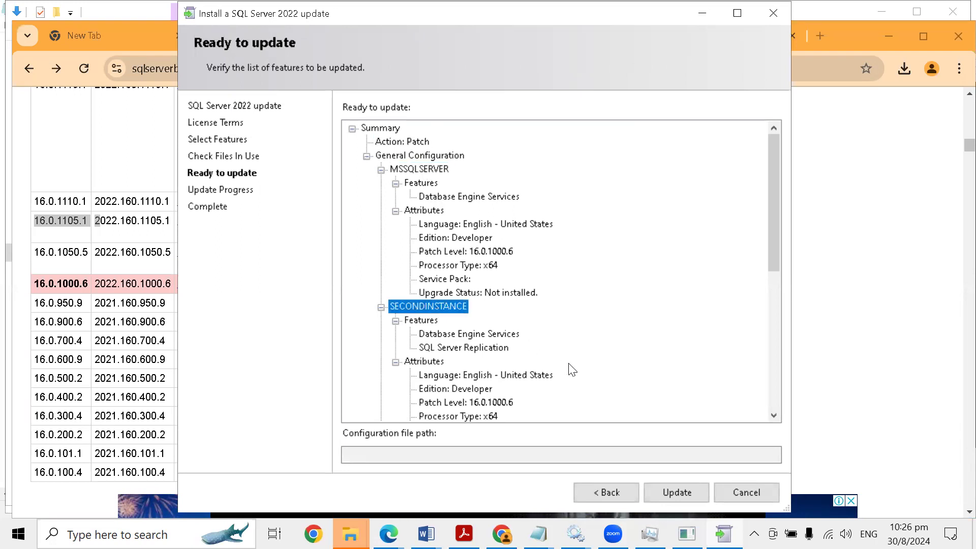
scroll(575, 370, "down", 2)
left_click(430, 377)
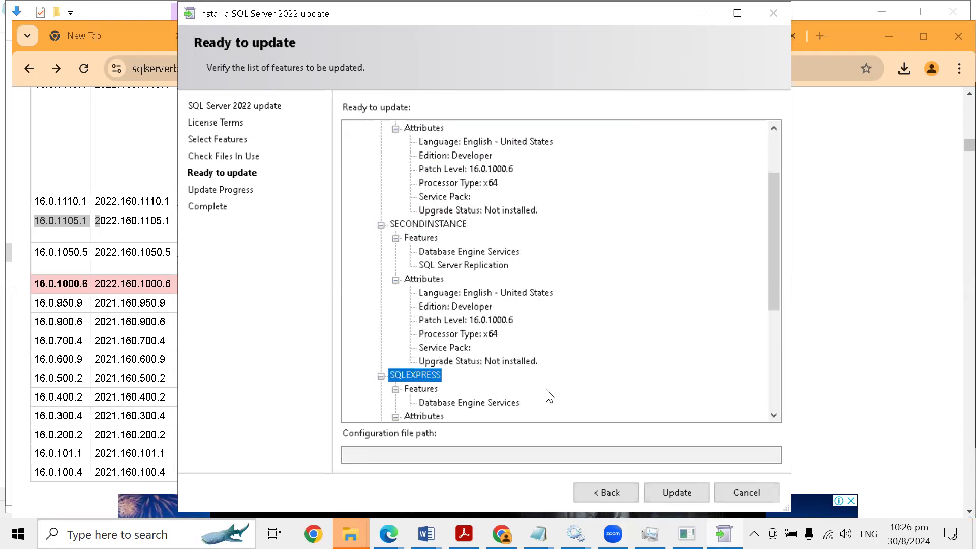
scroll(549, 397, "down", 2)
scroll(536, 395, "down", 3)
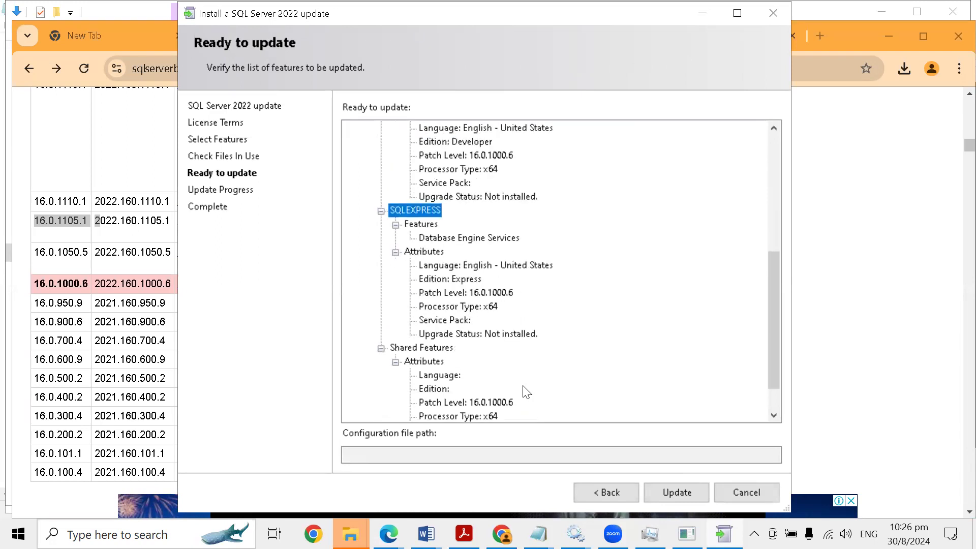
left_click(672, 491)
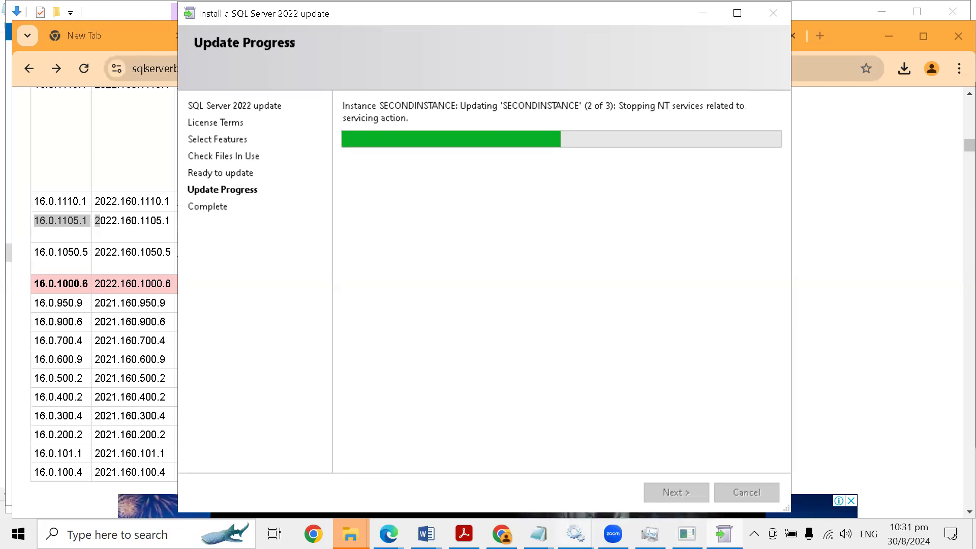
Step: Switch to the maximized Services window and refresh the service list to check the status of the SQL Server services during the update
mouse_move(575, 534)
left_click(642, 432)
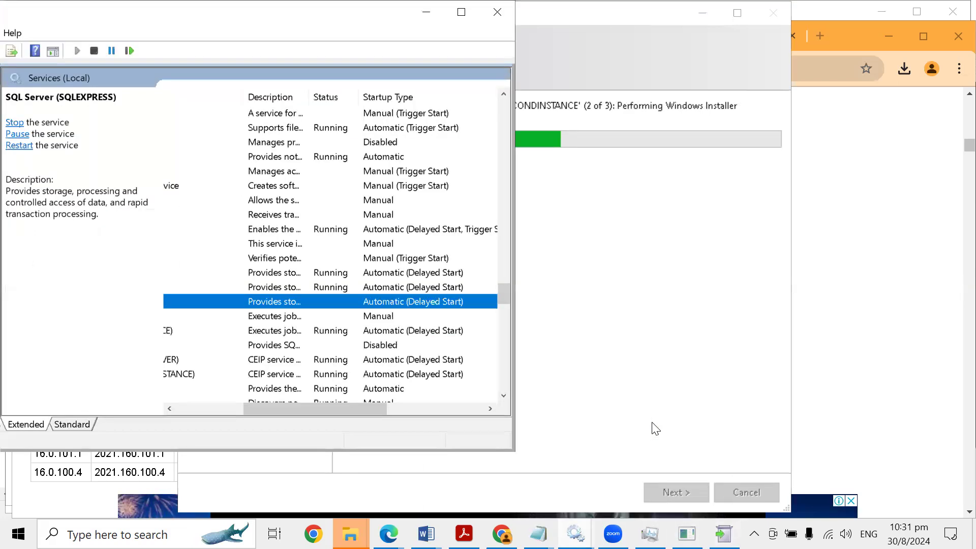
left_click_drag(267, 404, 148, 418)
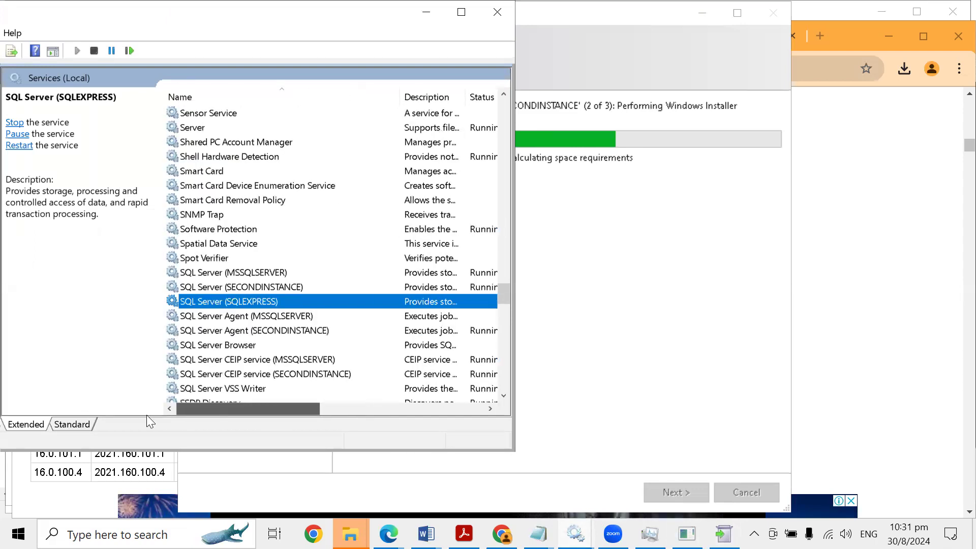
left_click(466, 17)
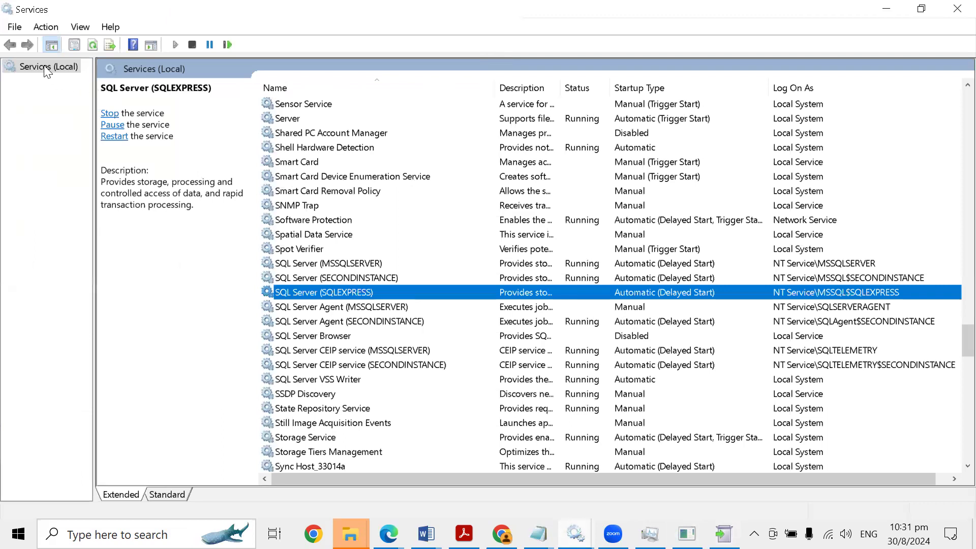
right_click(43, 66)
left_click(82, 146)
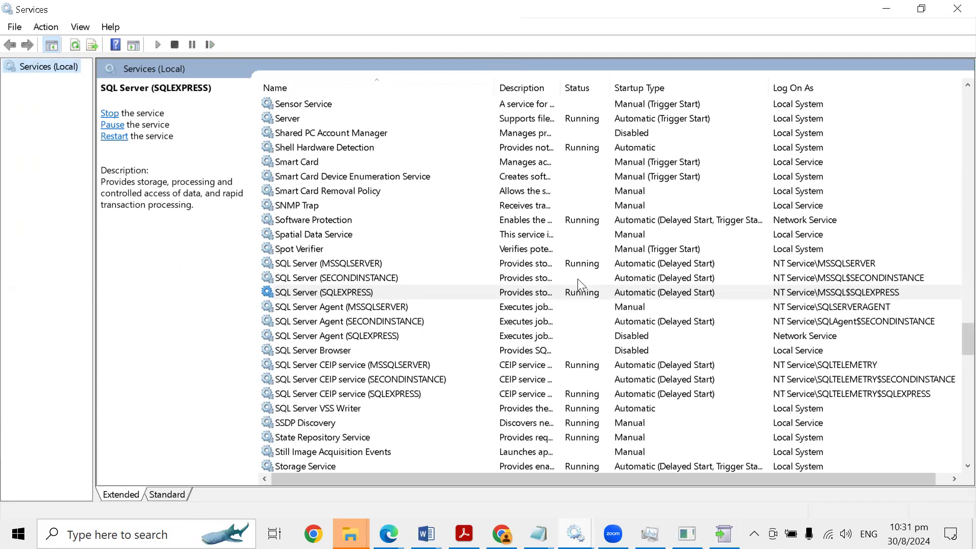
Step: Check the update wizard's progress, and refresh the service list in Services to check the SQL Server (SECONDINSTANCE) service
left_click(725, 534)
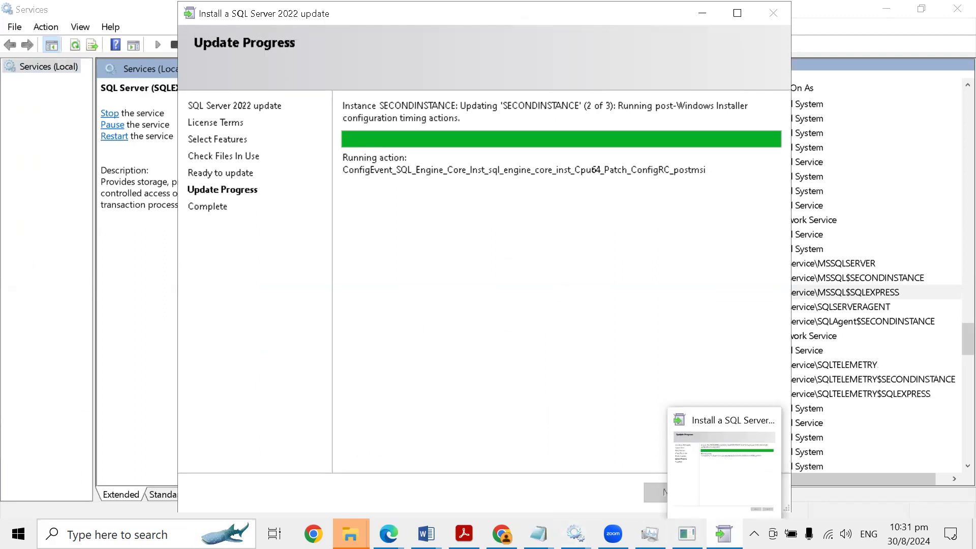
left_click(724, 534)
left_click(573, 278)
left_click(570, 276)
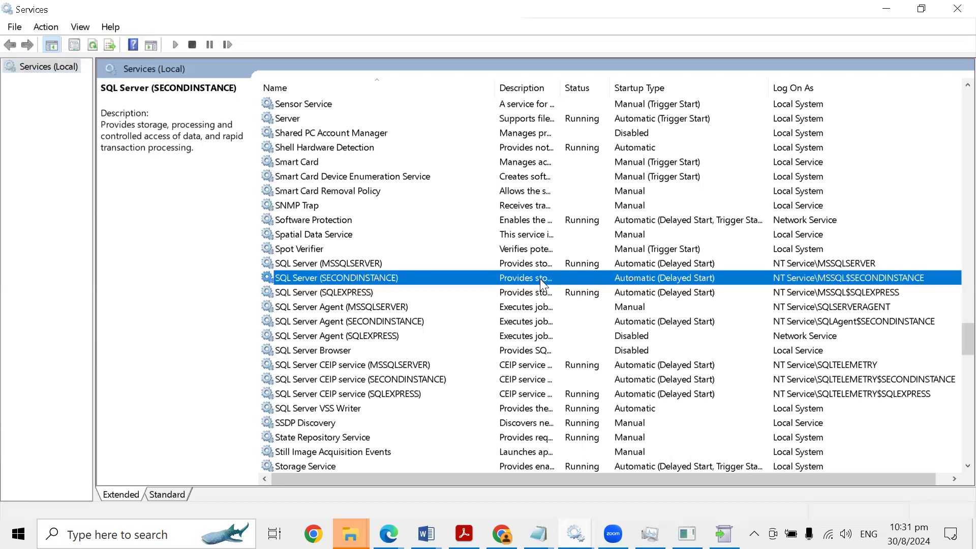
right_click(47, 65)
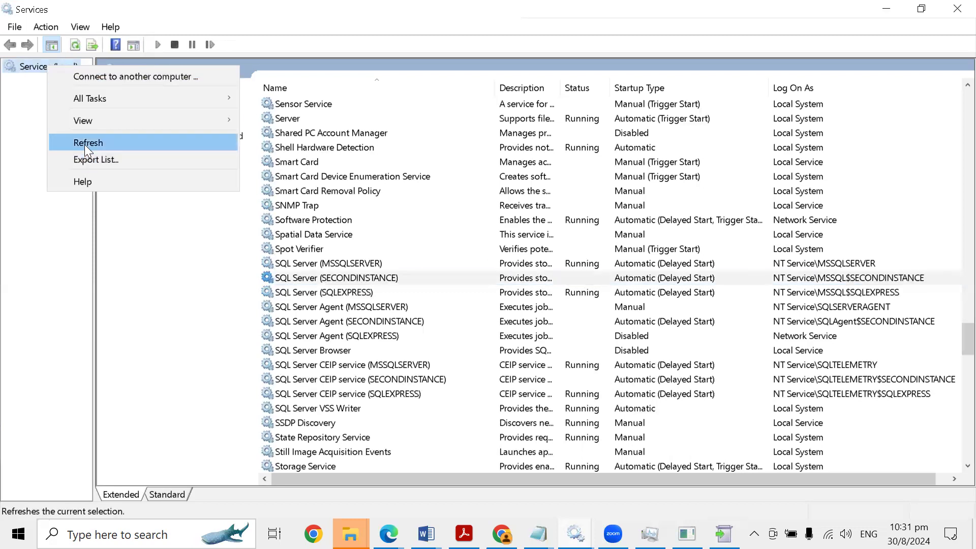
left_click(84, 143)
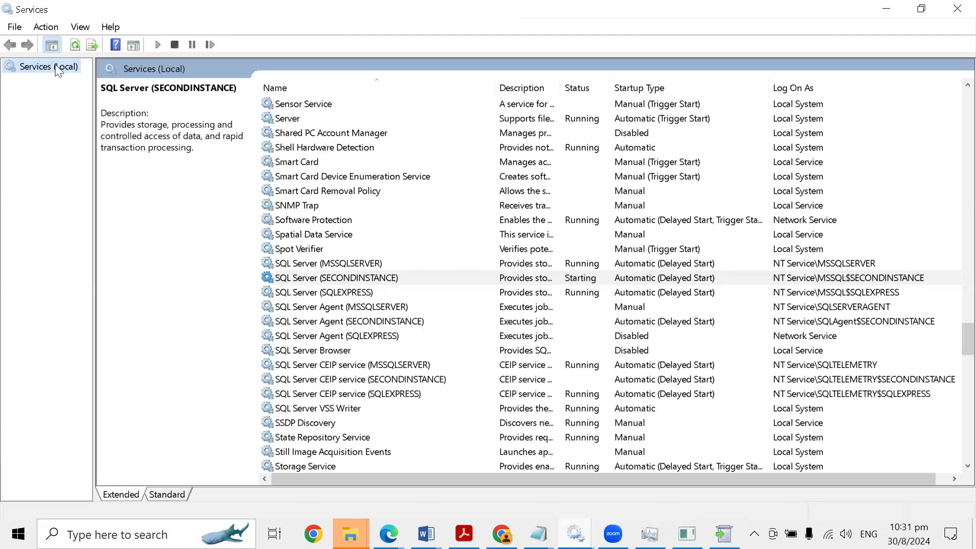
Step: Refresh the service list repeatedly to track the startup of SQL Server (SECONDINSTANCE) during its update
right_click(42, 65)
left_click(69, 142)
right_click(33, 68)
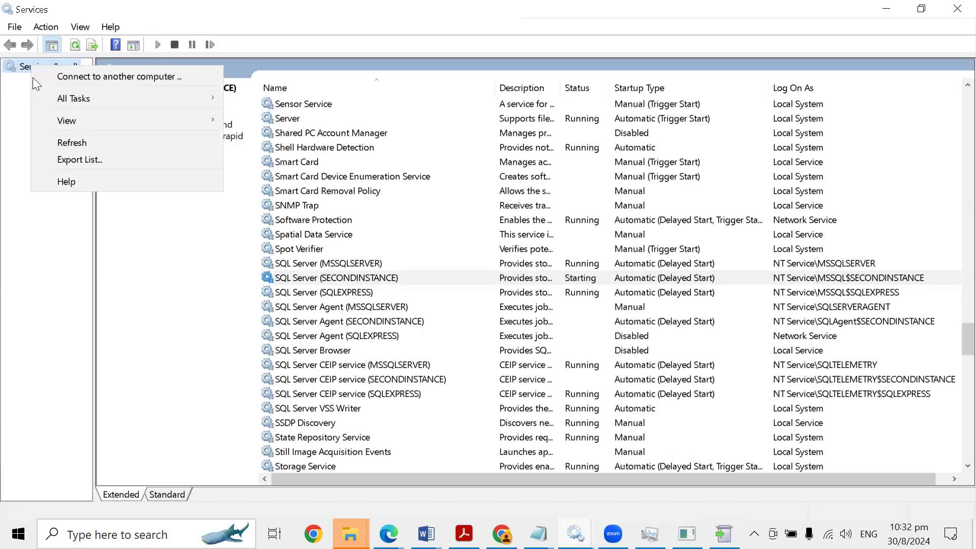
left_click(67, 142)
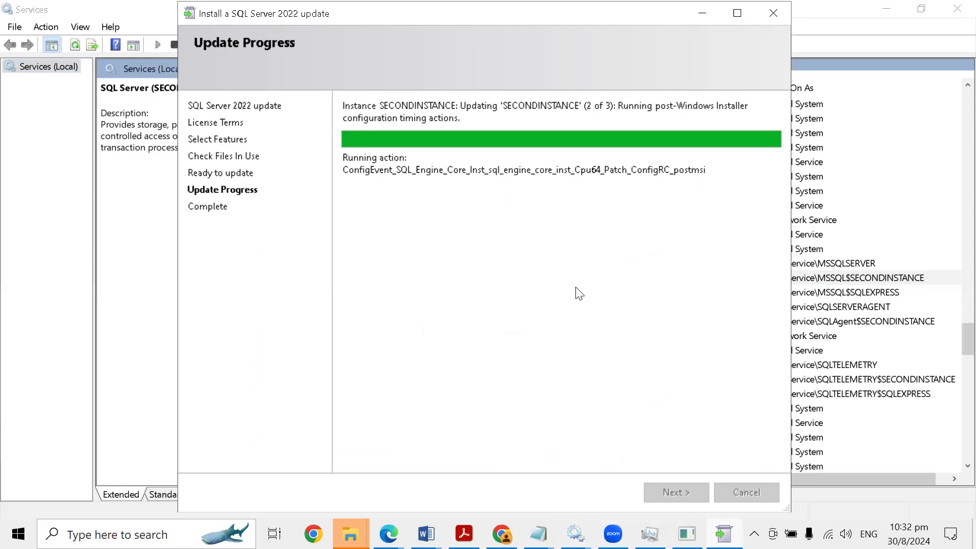
left_click(44, 72)
right_click(40, 69)
left_click(80, 145)
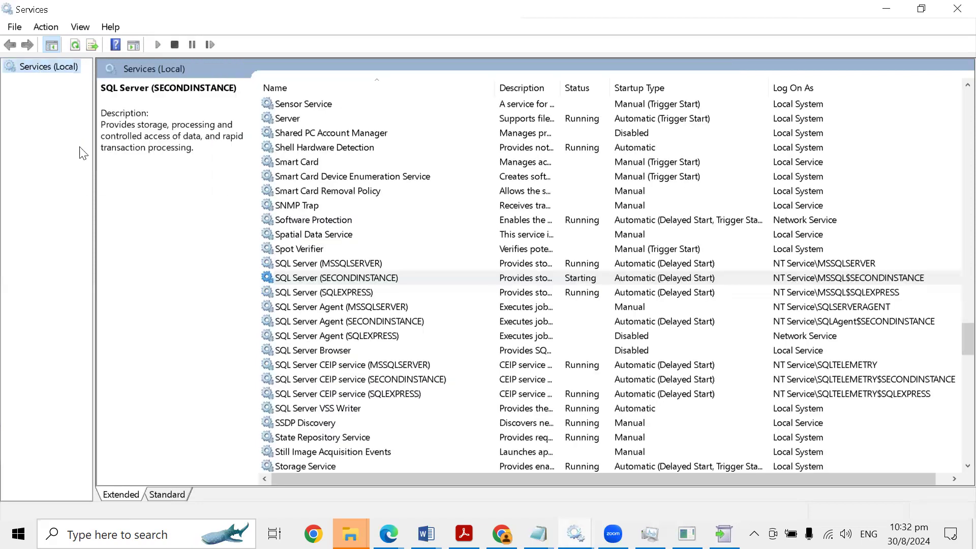
right_click(40, 68)
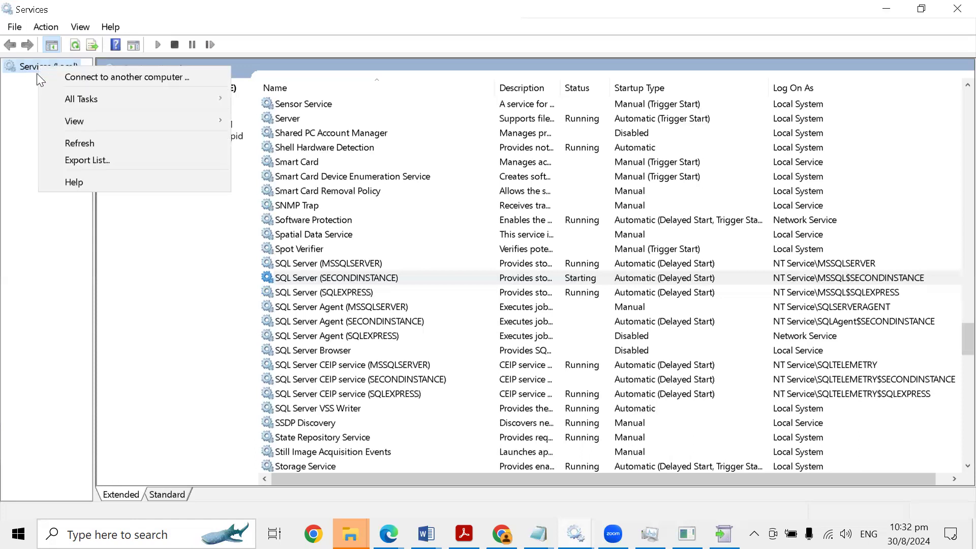
left_click(78, 142)
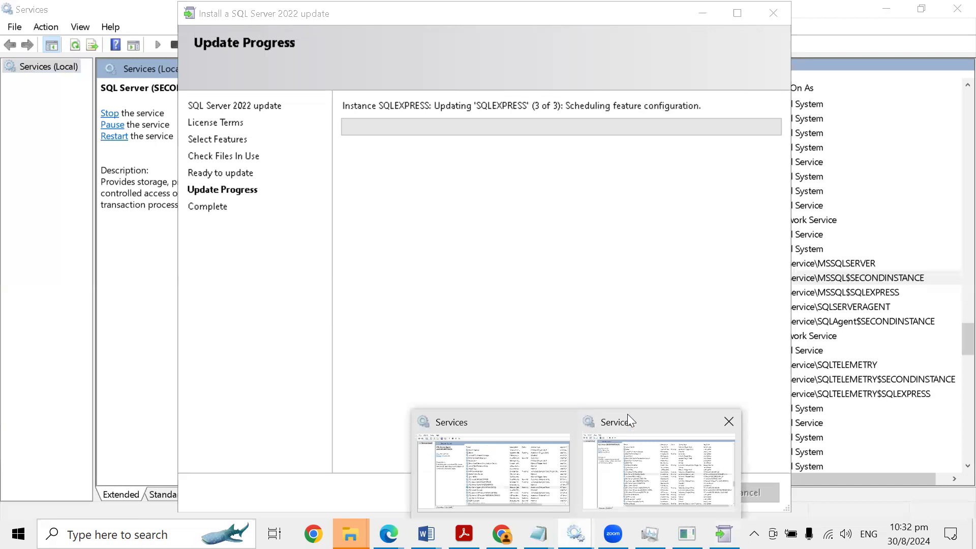
Step: Return to the maximized Services window and refresh the list repeatedly to track SQL Server (SQLEXPRESS) during its update
left_click(642, 425)
right_click(47, 66)
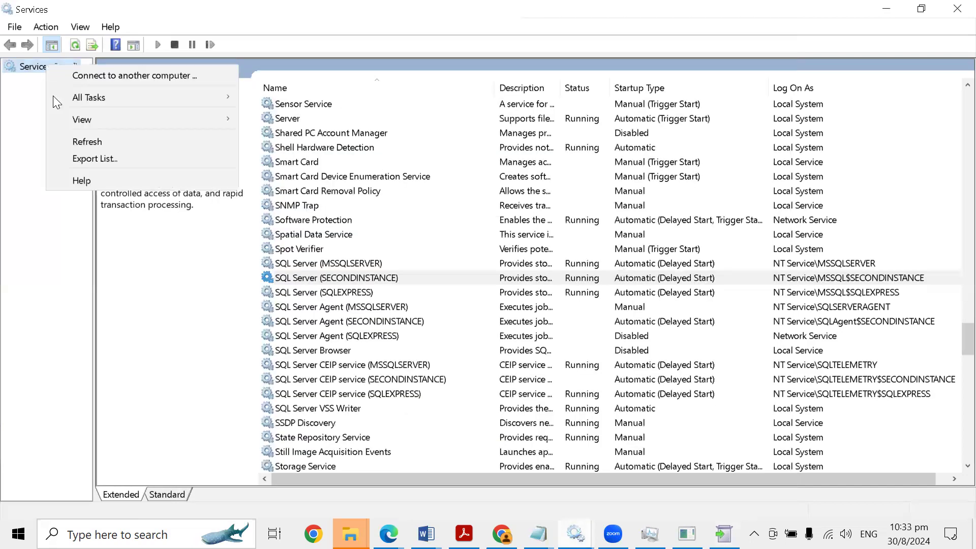
left_click(74, 142)
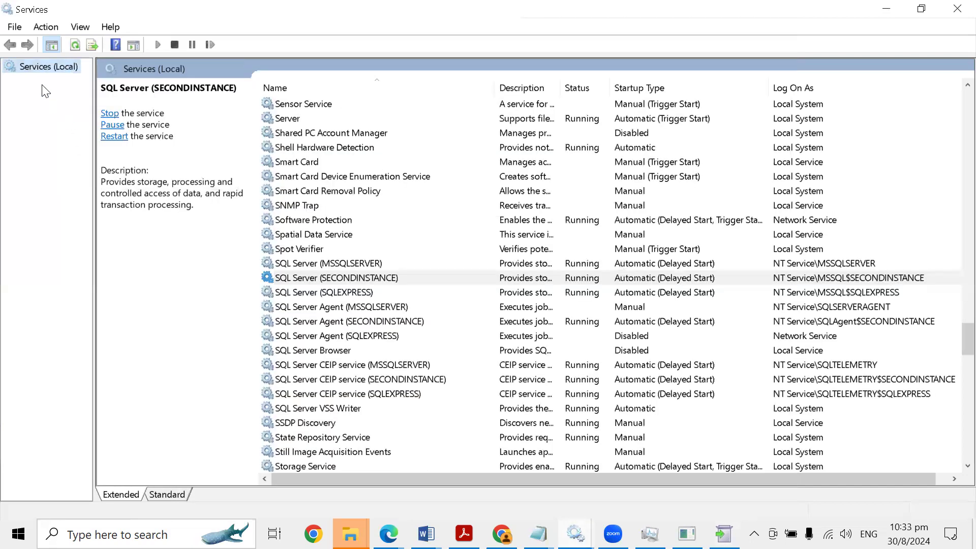
right_click(44, 72)
left_click(76, 143)
right_click(36, 68)
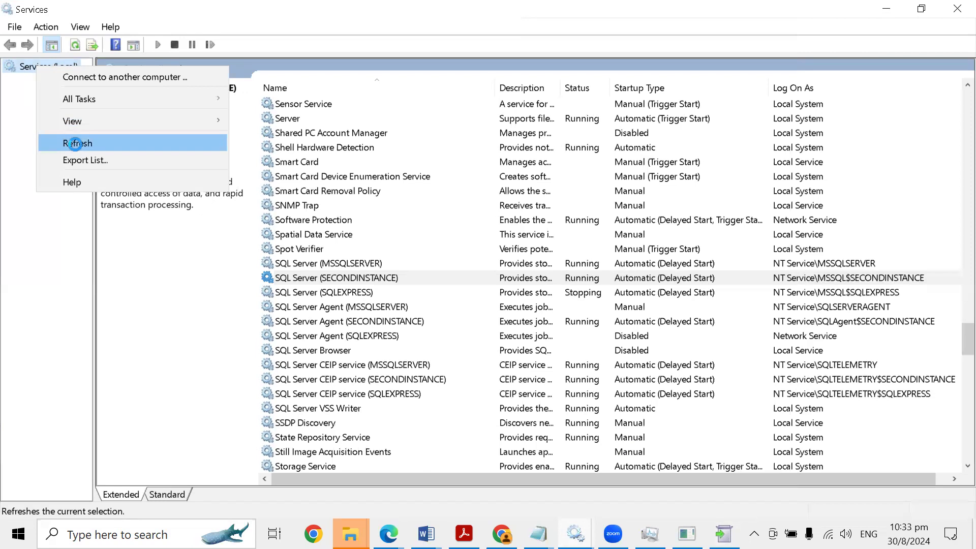
left_click(76, 142)
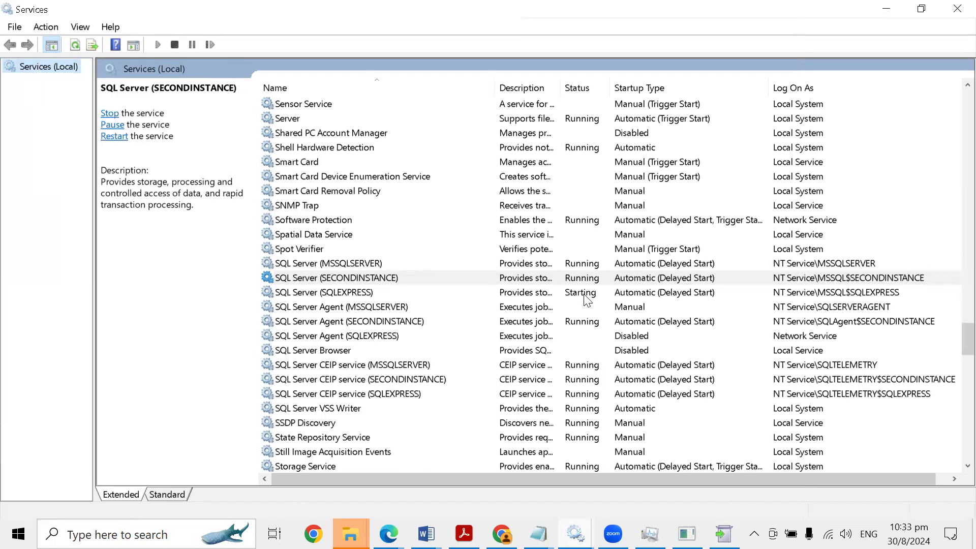
right_click(40, 71)
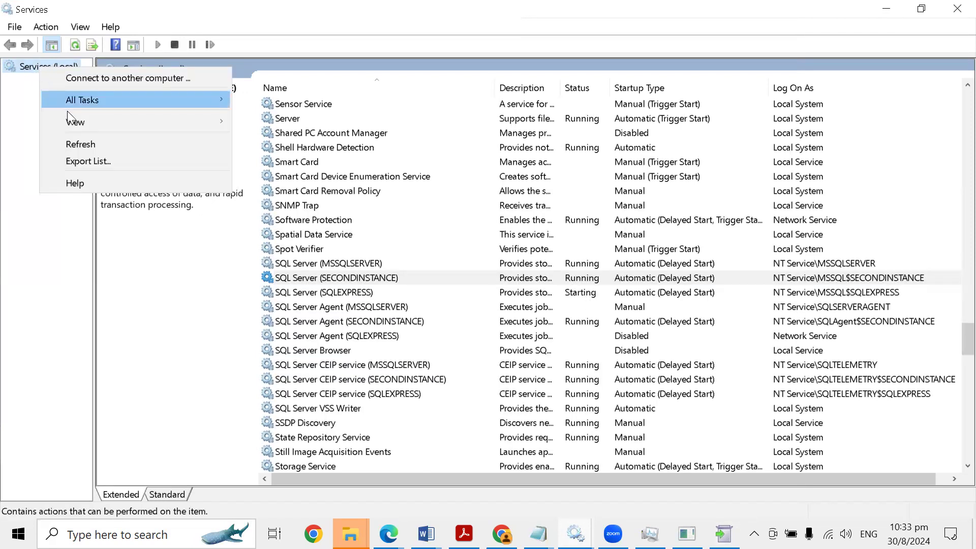
left_click(87, 142)
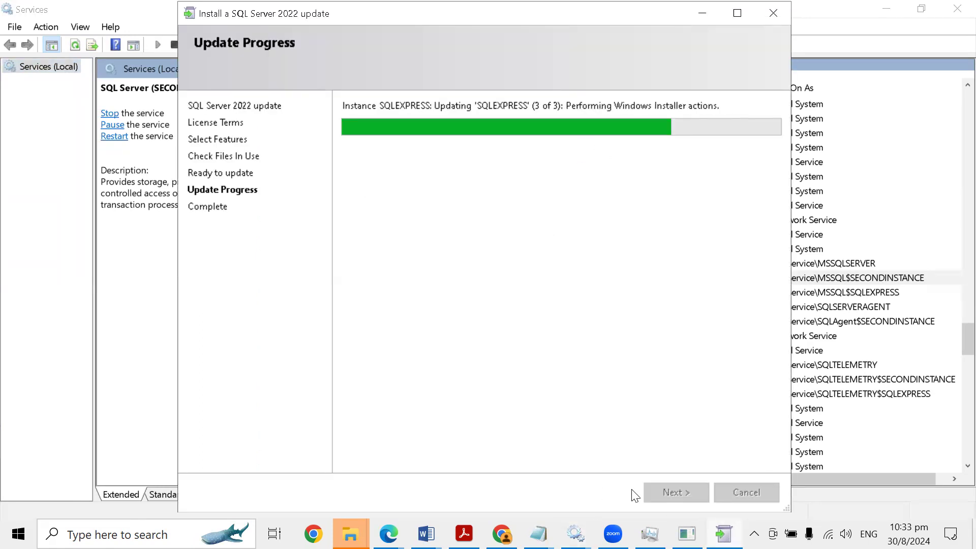
Step: Check the status of the SQL Server (SQLEXPRESS) service in the maximized Services window, and return to the update wizard
left_click(576, 534)
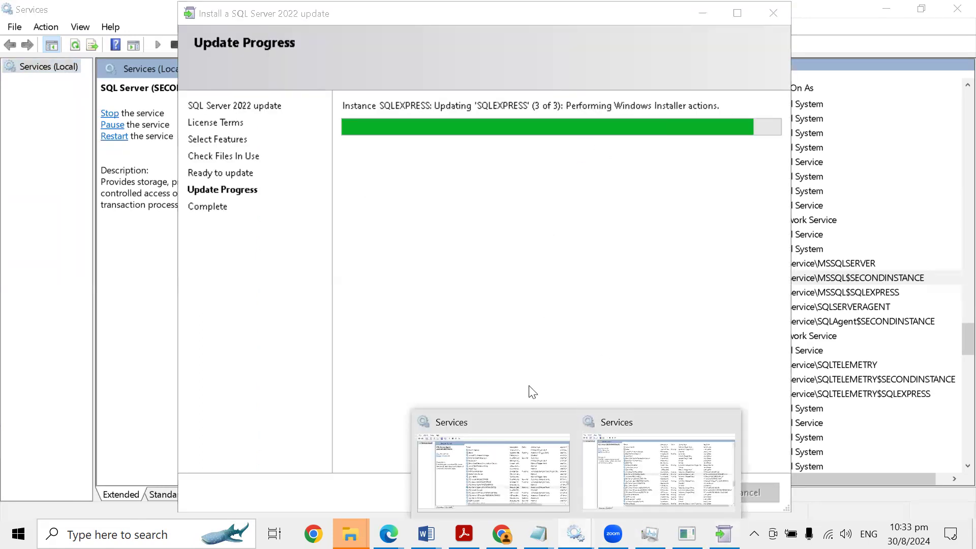
left_click(658, 423)
left_click(588, 295)
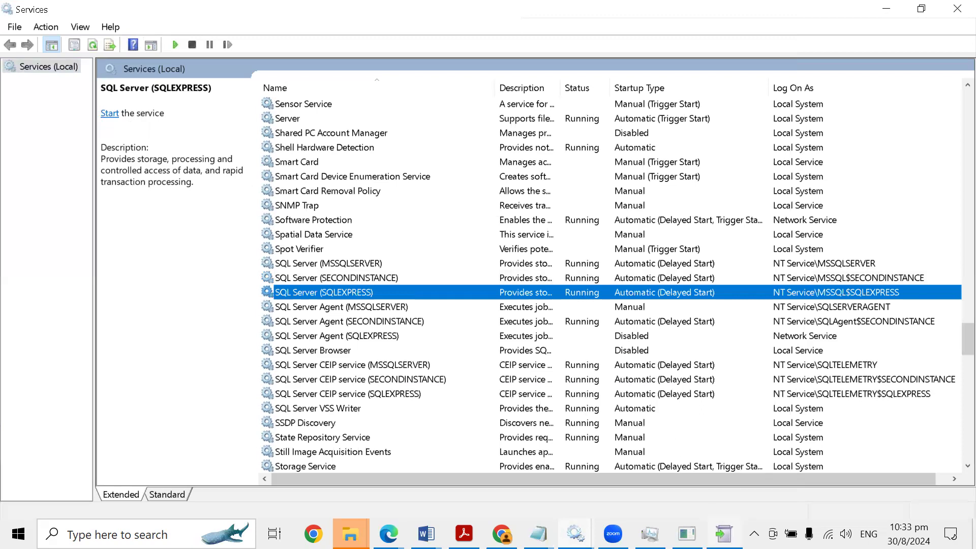
left_click(724, 534)
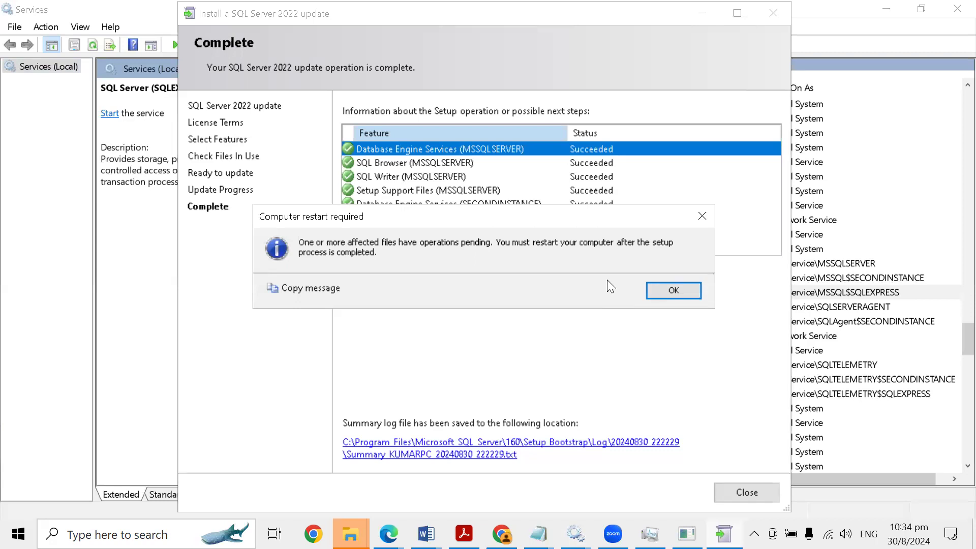
Step: Move the restart notice off the feature list, review each feature's update status, and dismiss the notice
left_click_drag(541, 221, 572, 335)
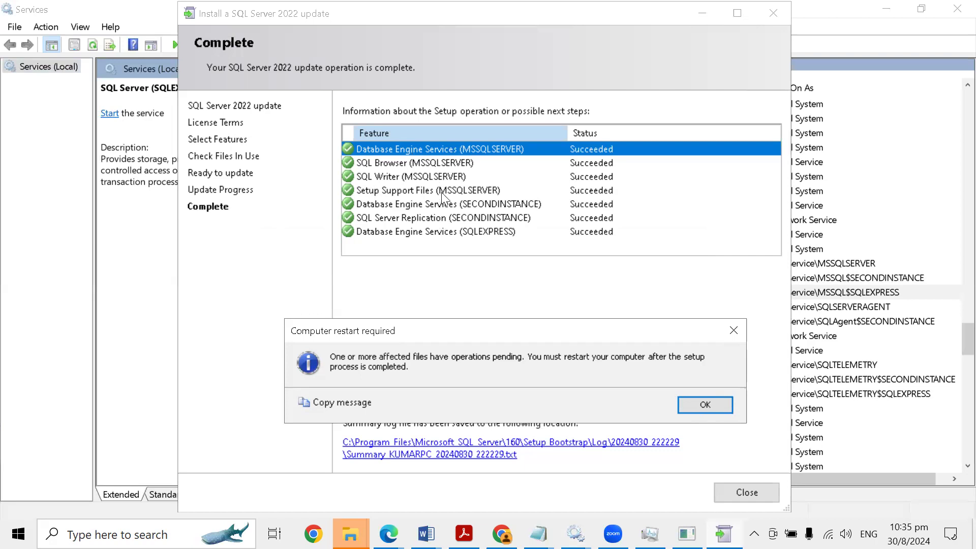
left_click(480, 219)
left_click(706, 400)
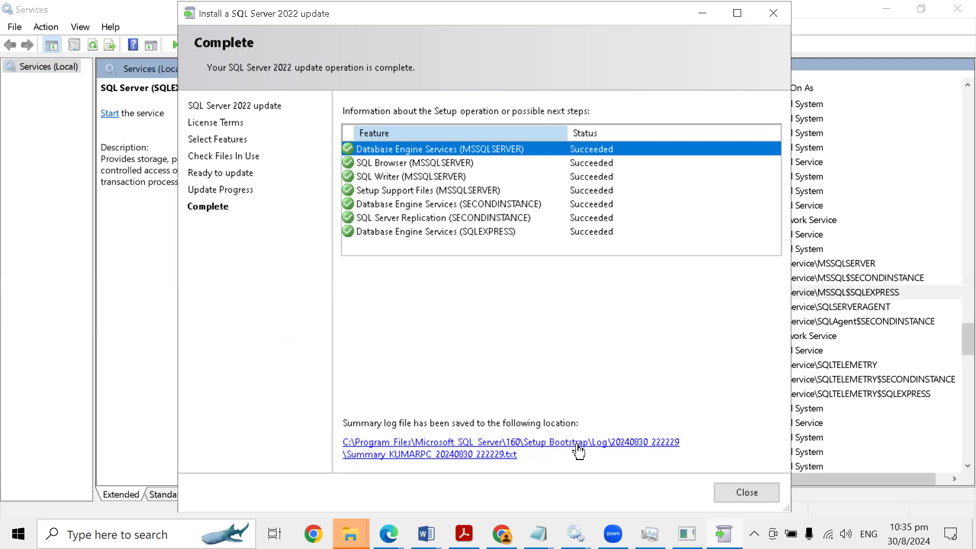
Step: Open the setup summary log from the completion page and move its Notepad window to examine the overall result
left_click(527, 442)
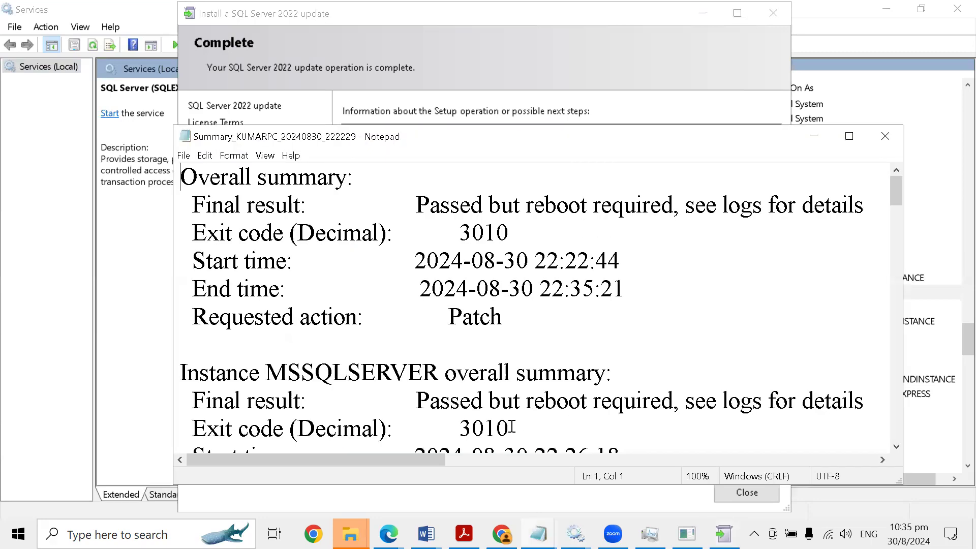
left_click_drag(895, 192, 789, 148)
left_click_drag(461, 144, 403, 55)
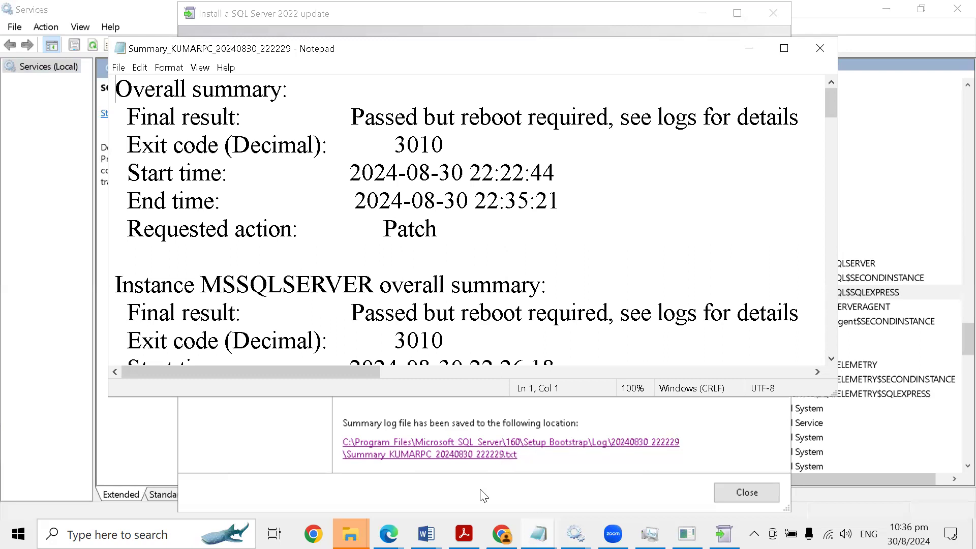
Step: Close the completed SQL Server 2022 update wizard and launch Microsoft SQL Server Management Studio 18
left_click(743, 486)
left_click(743, 491)
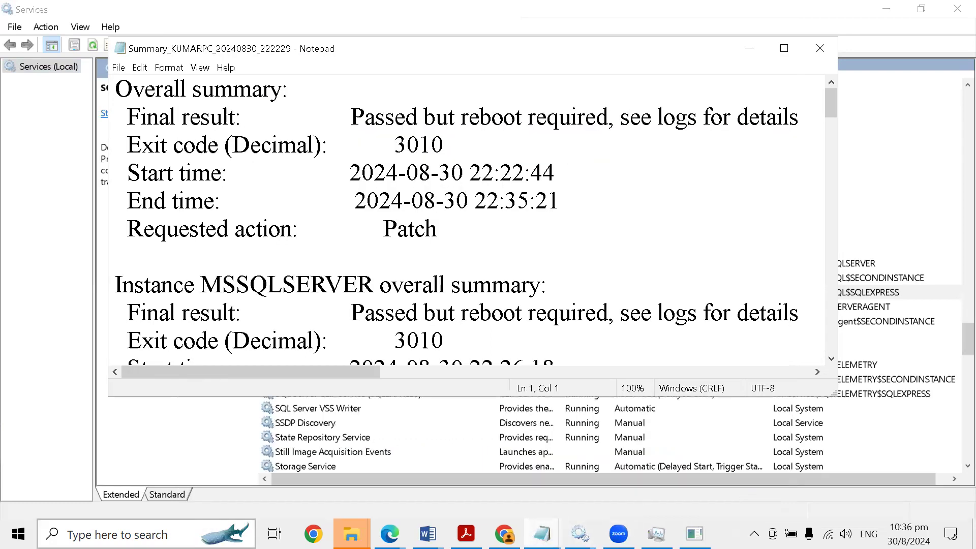
key("super+s")
type("ssms")
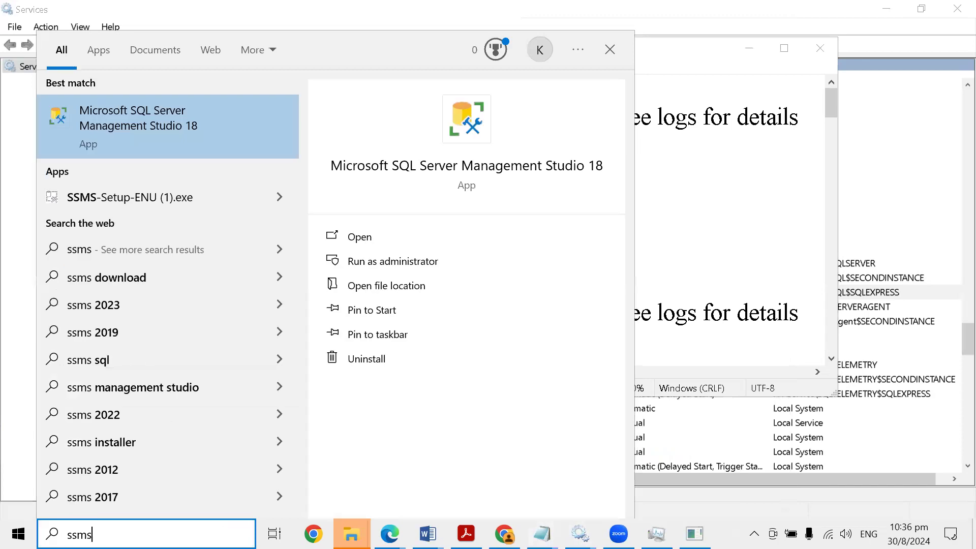
left_click(117, 122)
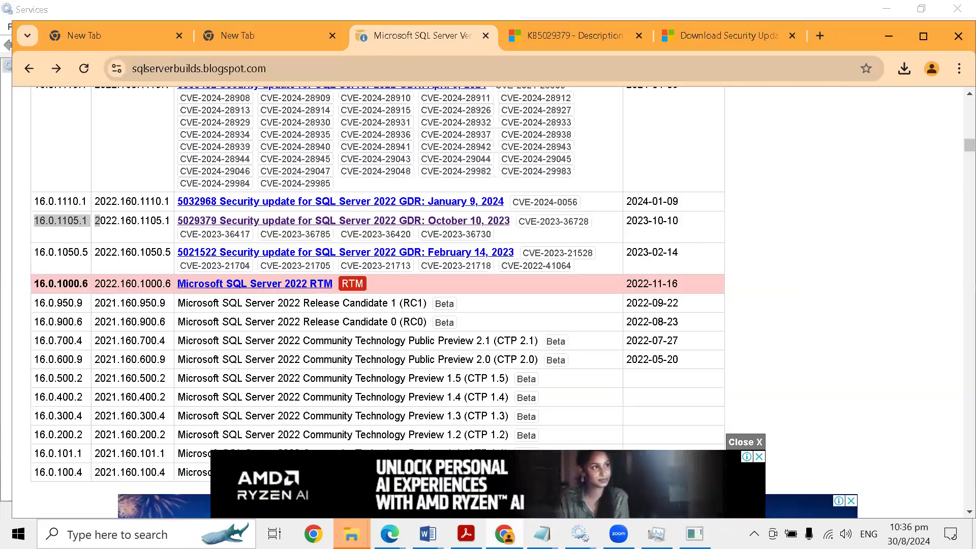
left_click_drag(35, 221, 98, 221)
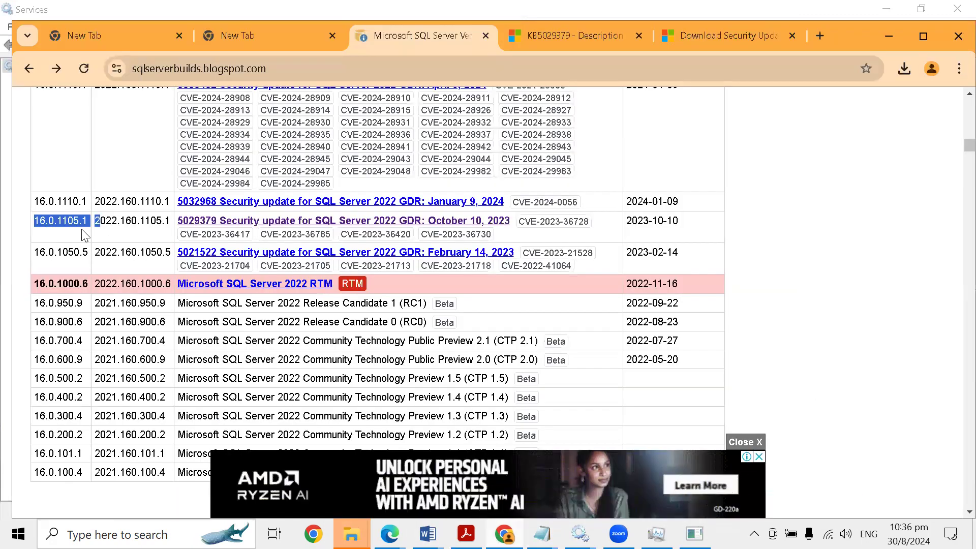
double_click(63, 285)
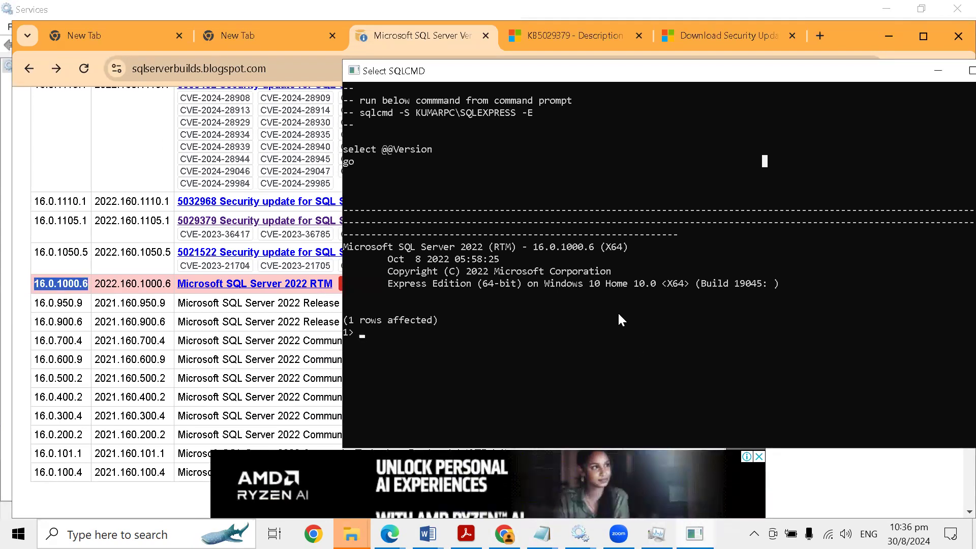
type("select @@version;")
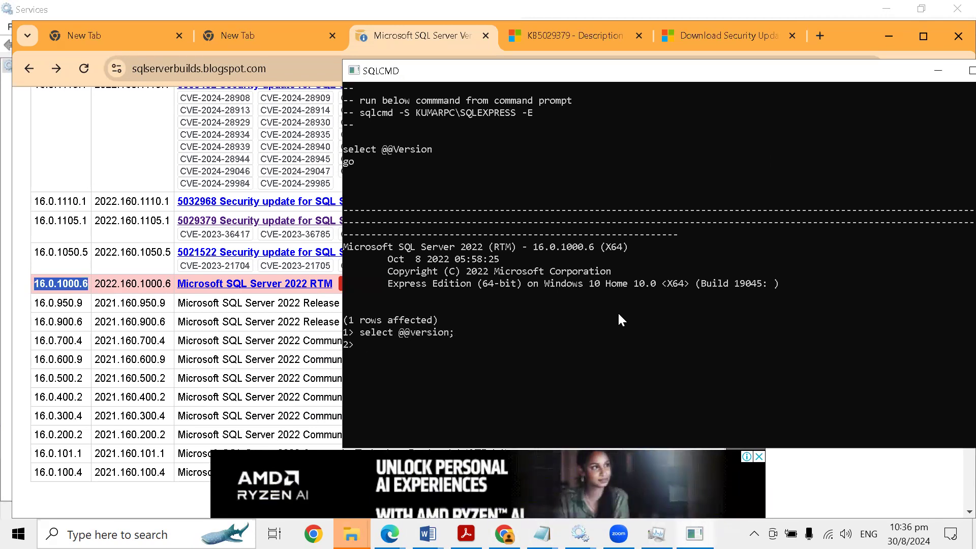
key("Return")
type("go")
key("Return")
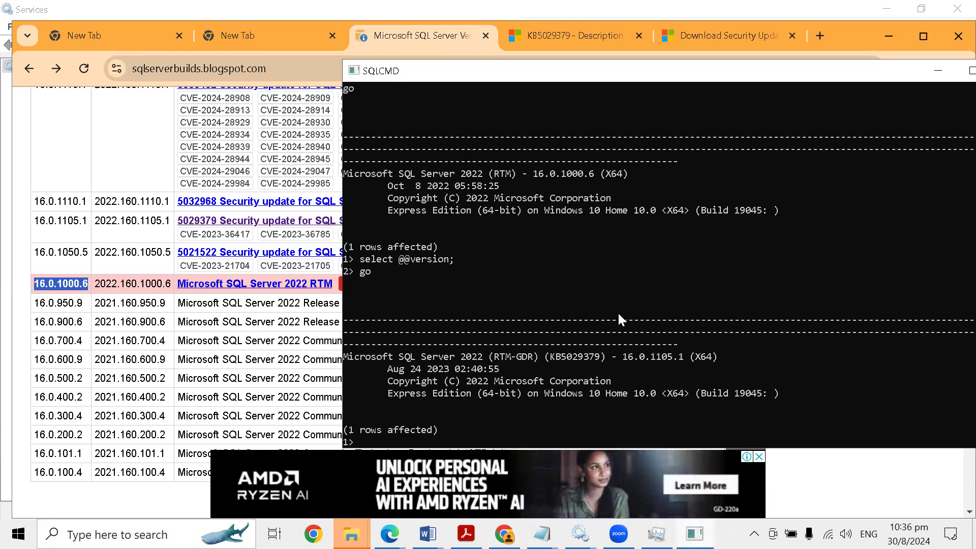
left_click_drag(623, 356, 674, 359)
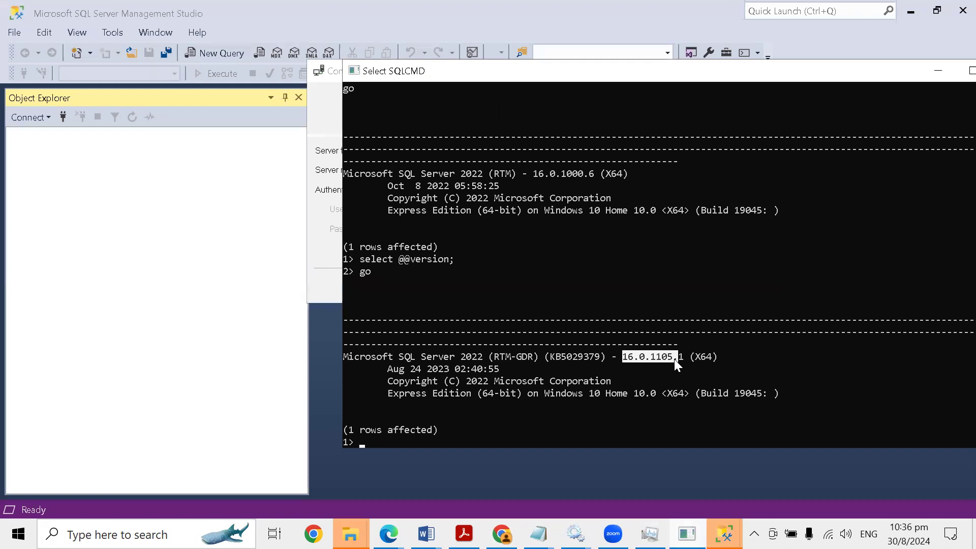
Step: Switch to SQL Server Management Studio and connect to the SECONDINSTANCE Database Engine with Windows Authentication
left_click(331, 182)
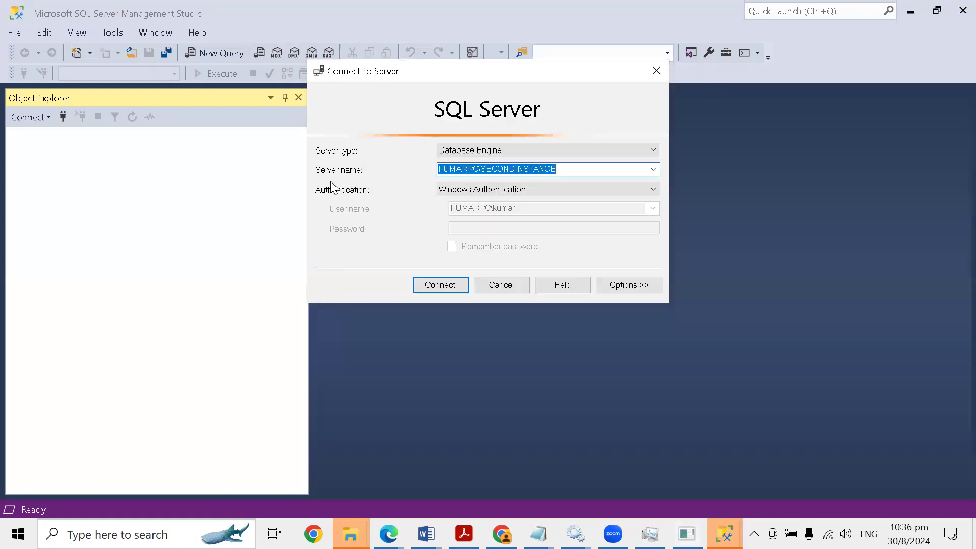
left_click(440, 285)
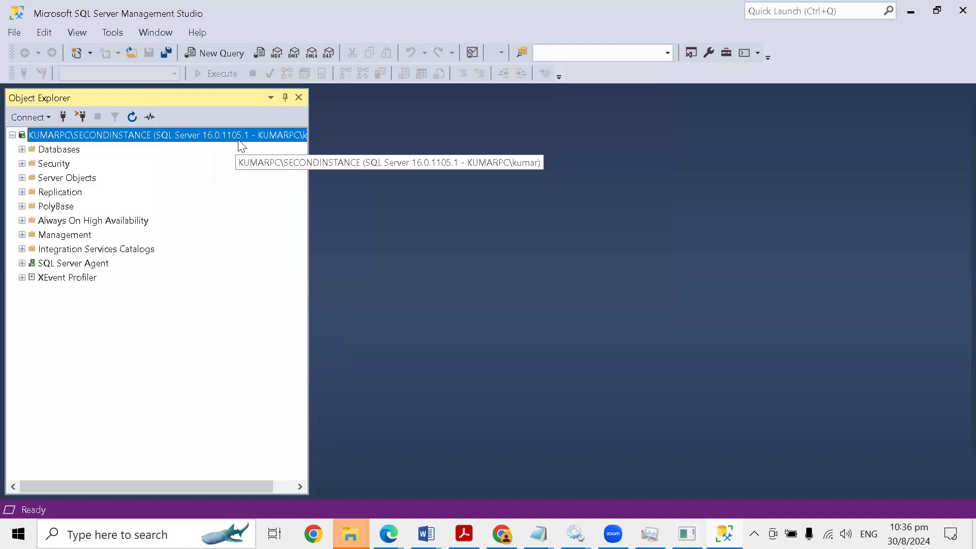
Step: Browse the local servers for the default Database Engine instance and connect to it with Windows Authentication
left_click(30, 117)
key("Return")
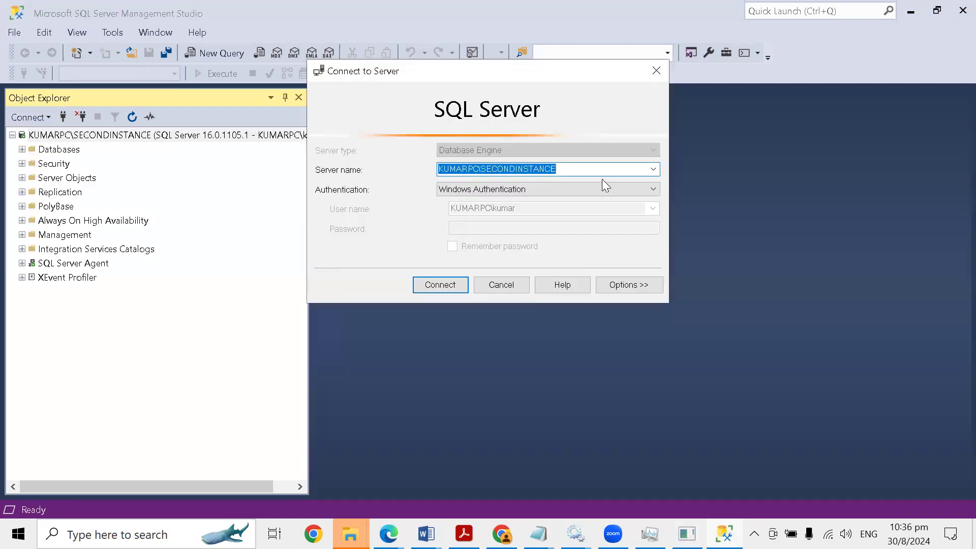
left_click(654, 169)
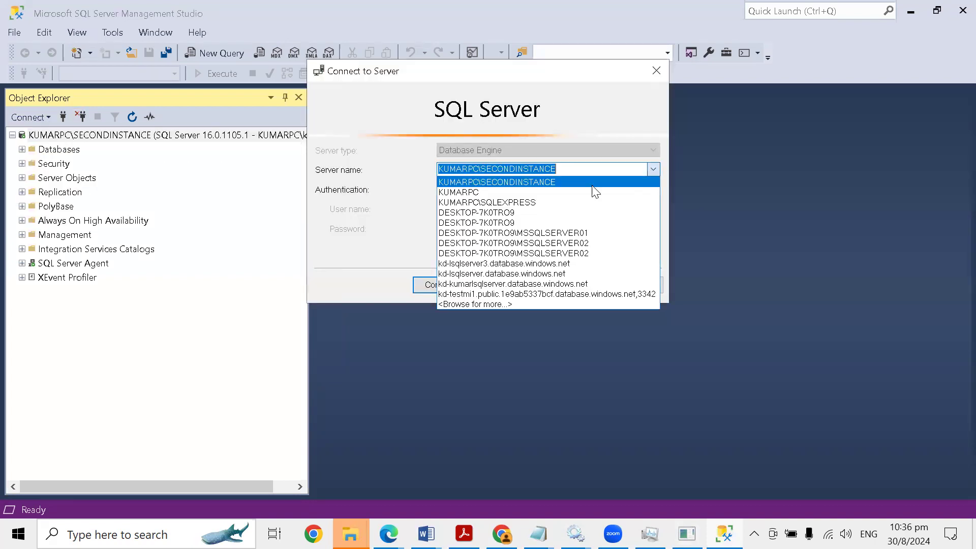
left_click(484, 304)
left_click(371, 104)
left_click(407, 117)
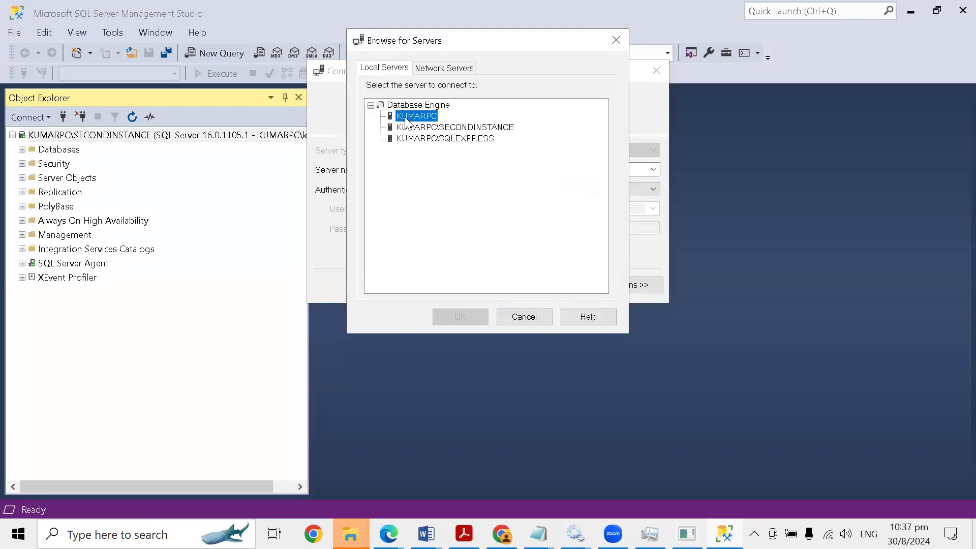
left_click(463, 317)
left_click(441, 288)
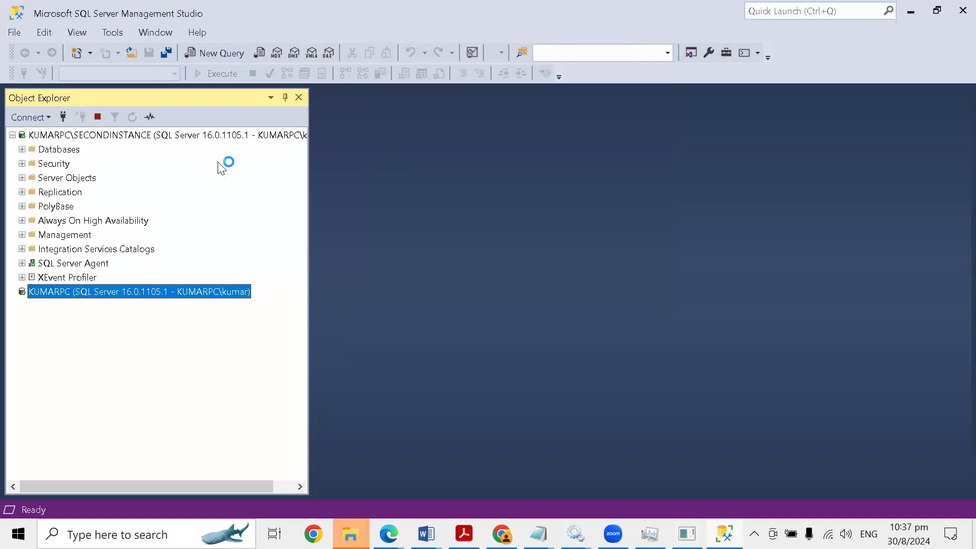
Step: Connect Object Explorer to the SQLEXPRESS Database Engine instance as well, using Windows Authentication
left_click(30, 117)
left_click(59, 141)
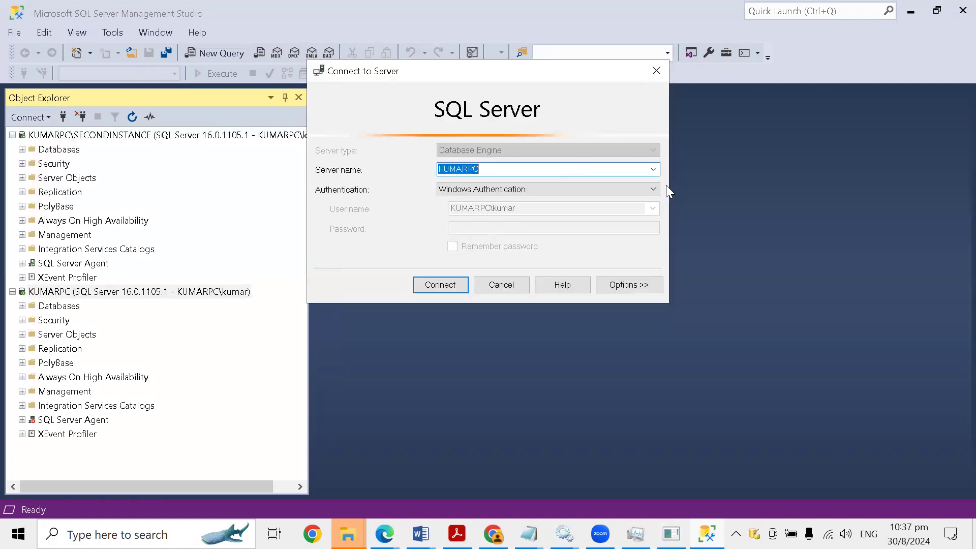
left_click(653, 169)
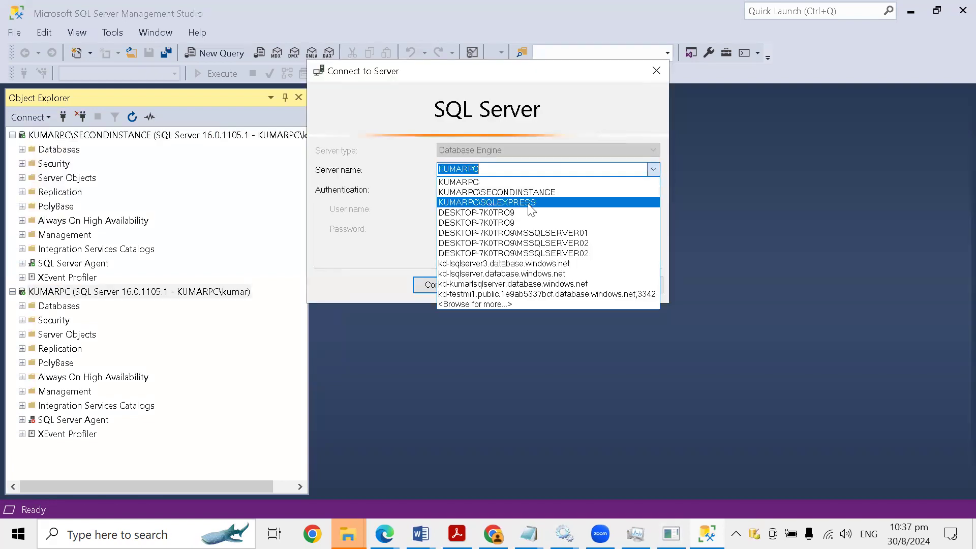
left_click(492, 203)
left_click(449, 288)
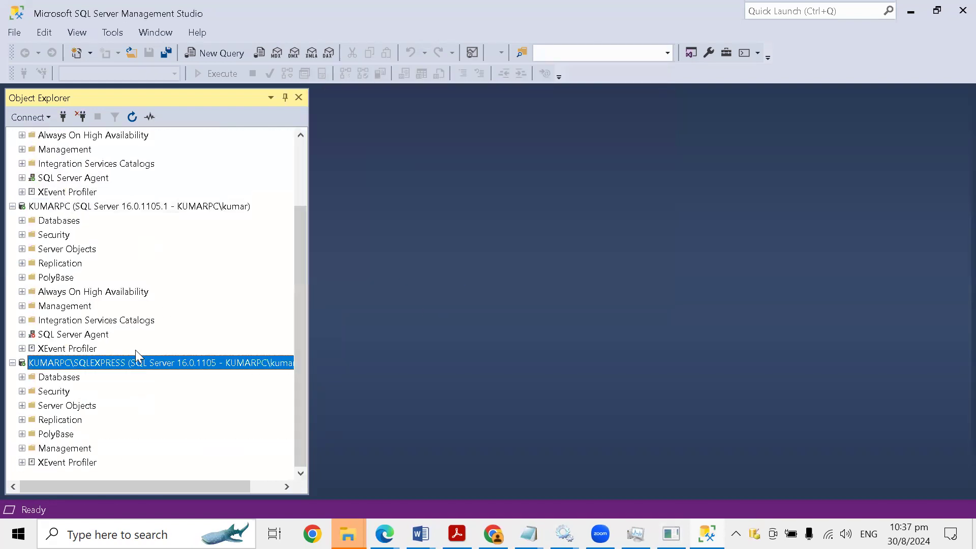
Step: Collapse the default instance and SECONDINSTANCE trees, and select each of the three servers to compare their build numbers
left_click(12, 206)
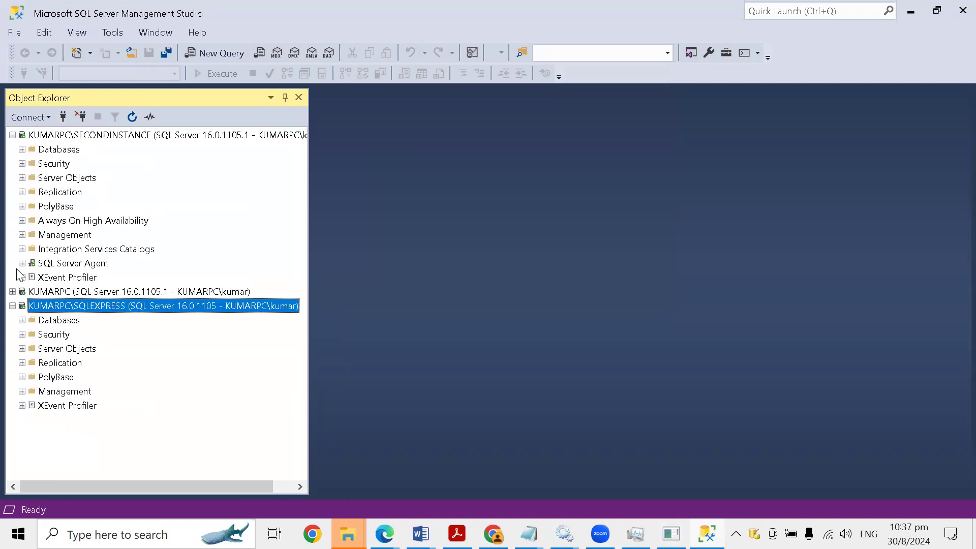
left_click(12, 135)
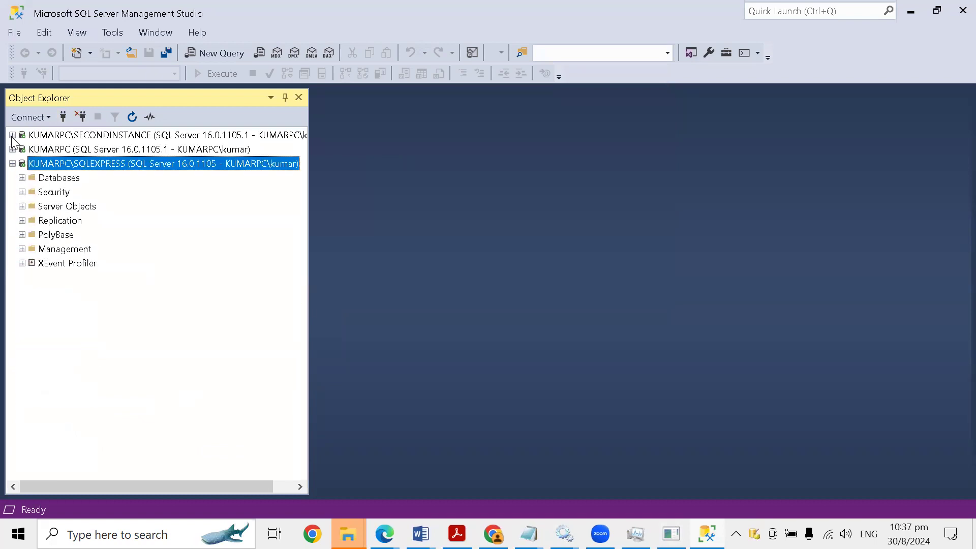
left_click(238, 137)
left_click(155, 150)
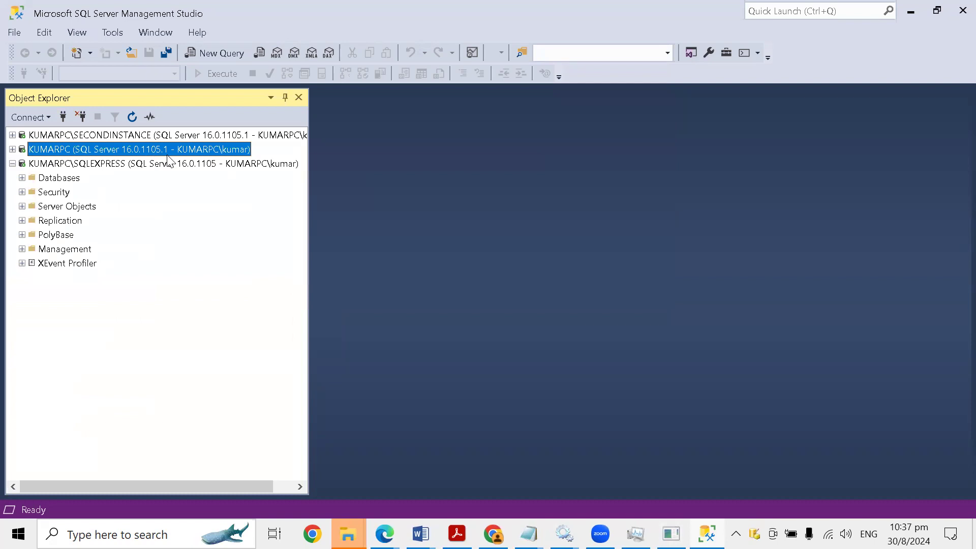
left_click(199, 165)
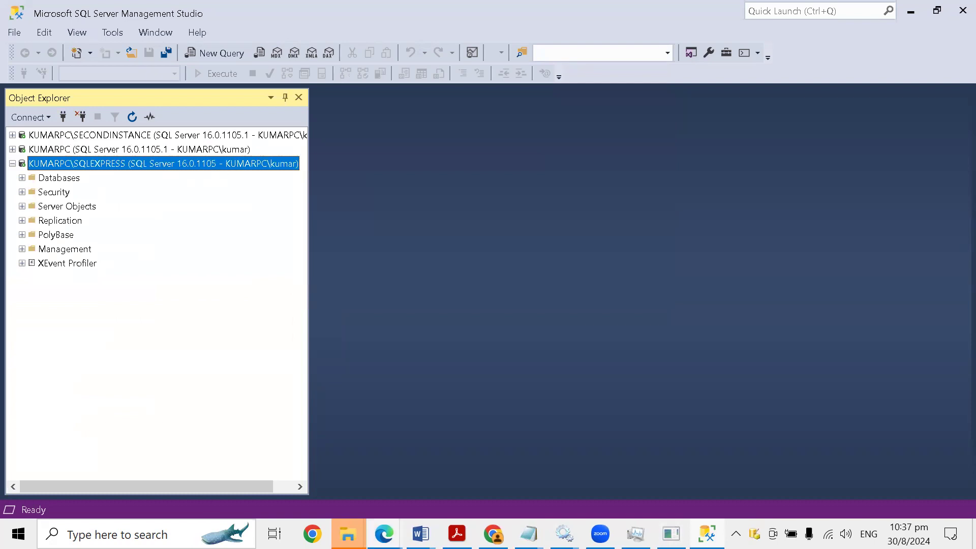
Step: Switch to Chrome's SQL Server build list, highlight build 16.0.1105.1 against RTM build 16.0.1000.6, and return to SQL Server Management Studio
left_click(385, 534)
left_click(494, 534)
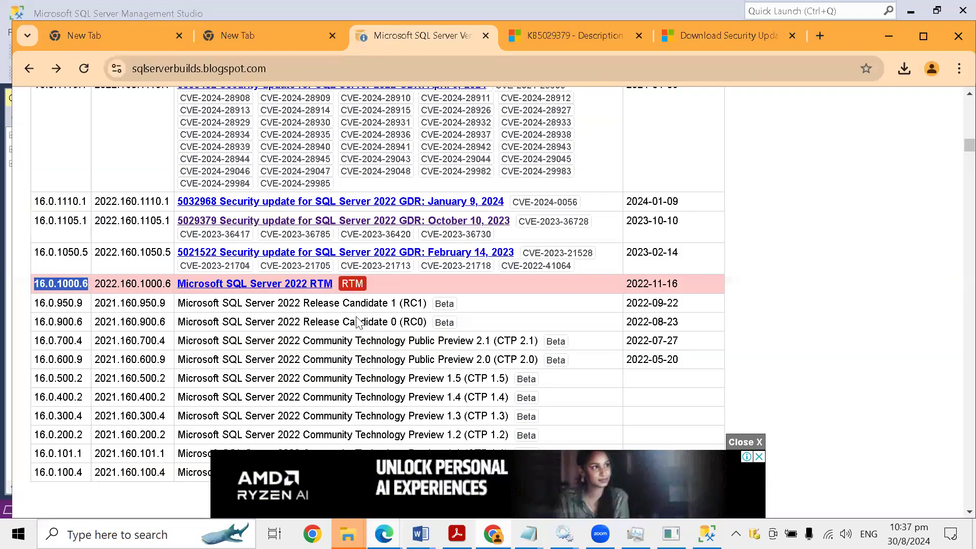
left_click_drag(35, 223, 131, 224)
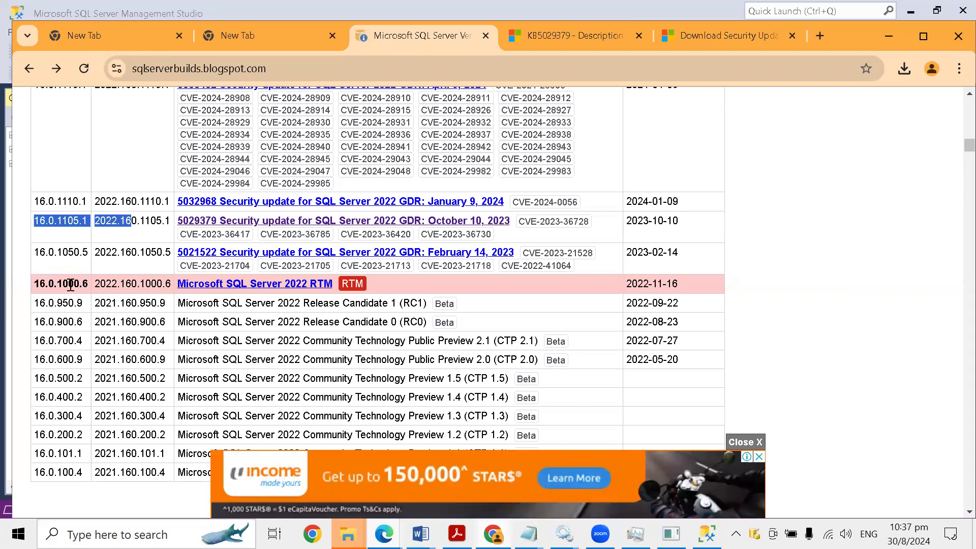
left_click_drag(62, 285, 94, 284)
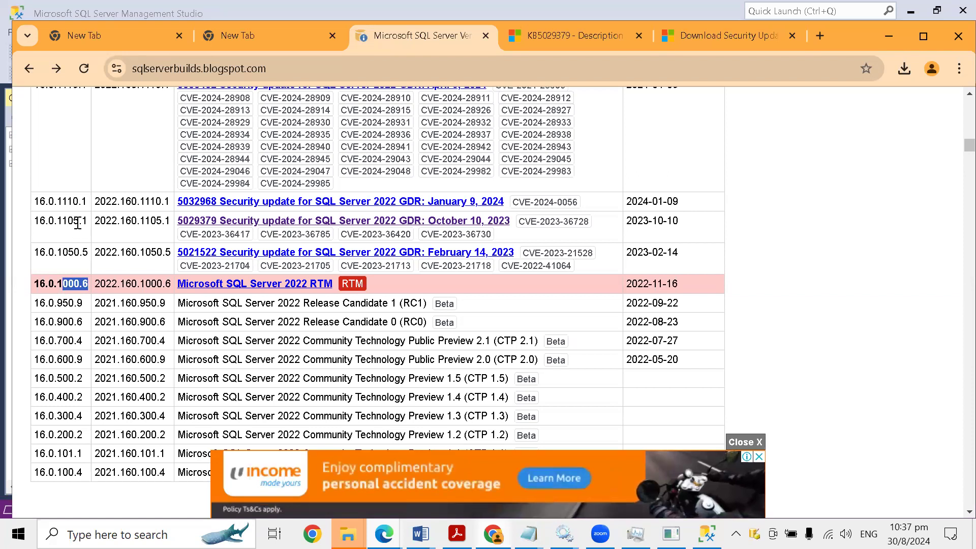
left_click_drag(88, 222, 34, 223)
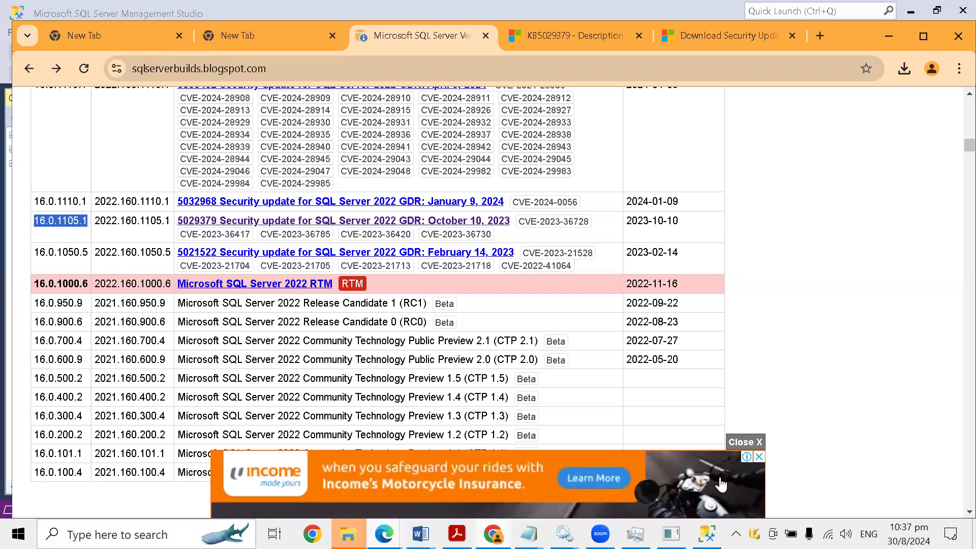
key("alt+Tab")
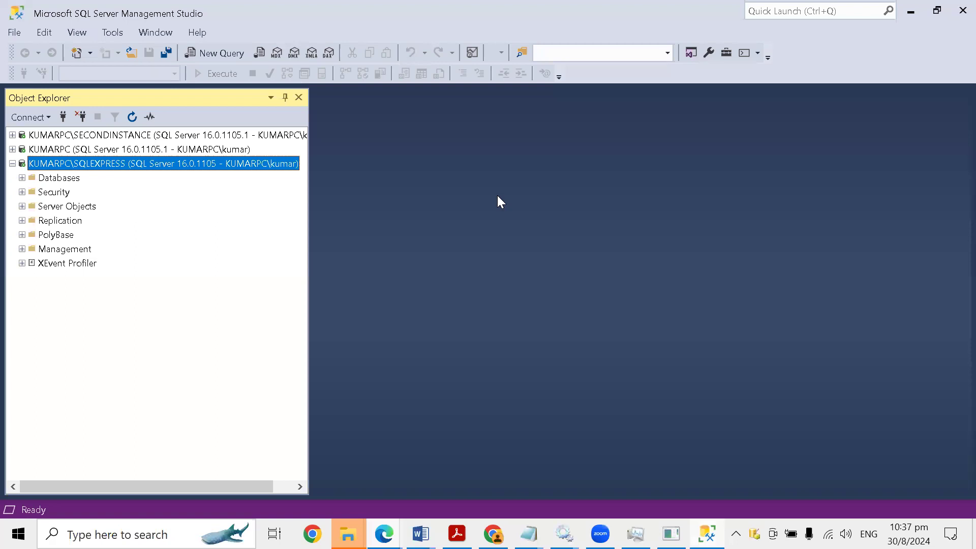